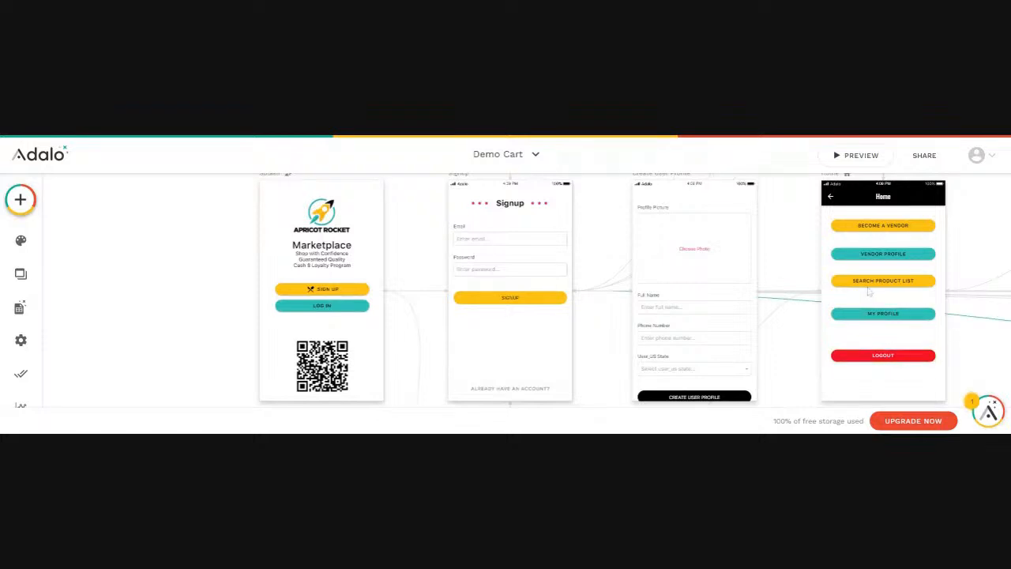
Select the Home screen's Vendor Profile button, glance at the Login screen, then pan to Product List
left_click(876, 261)
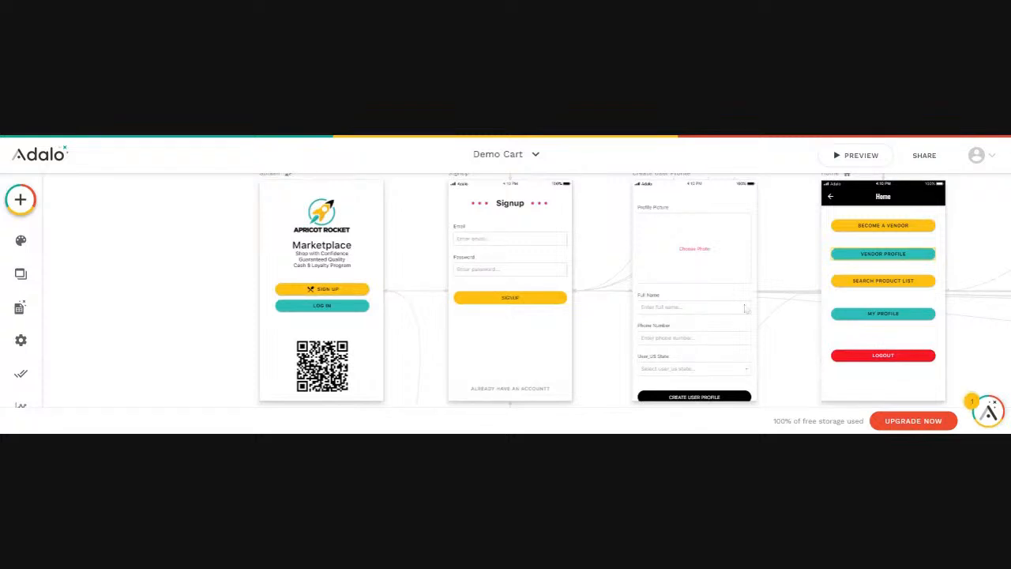
scroll(511, 279, "down", 2)
scroll(505, 286, "down", 4)
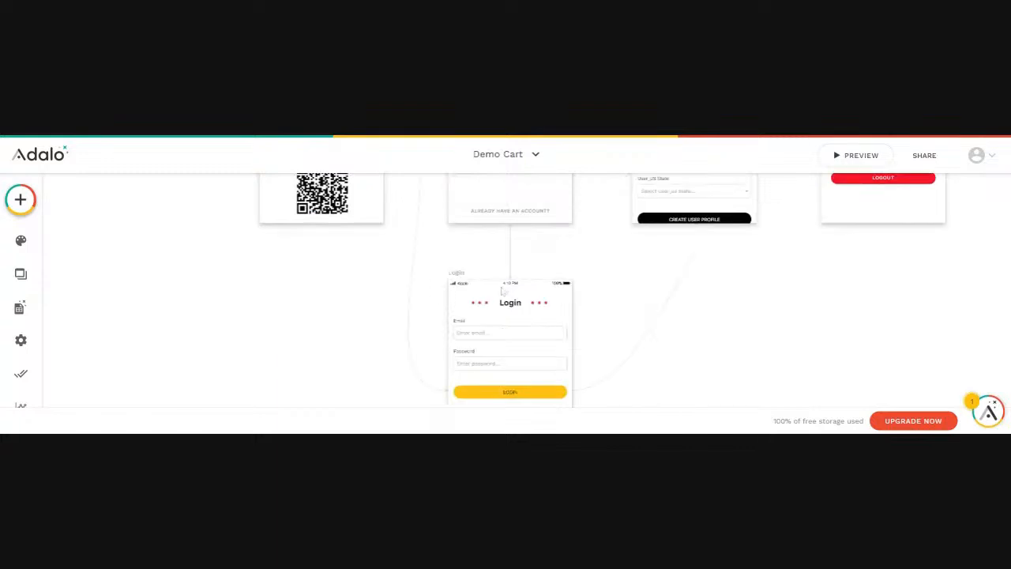
scroll(495, 297, "up", 6)
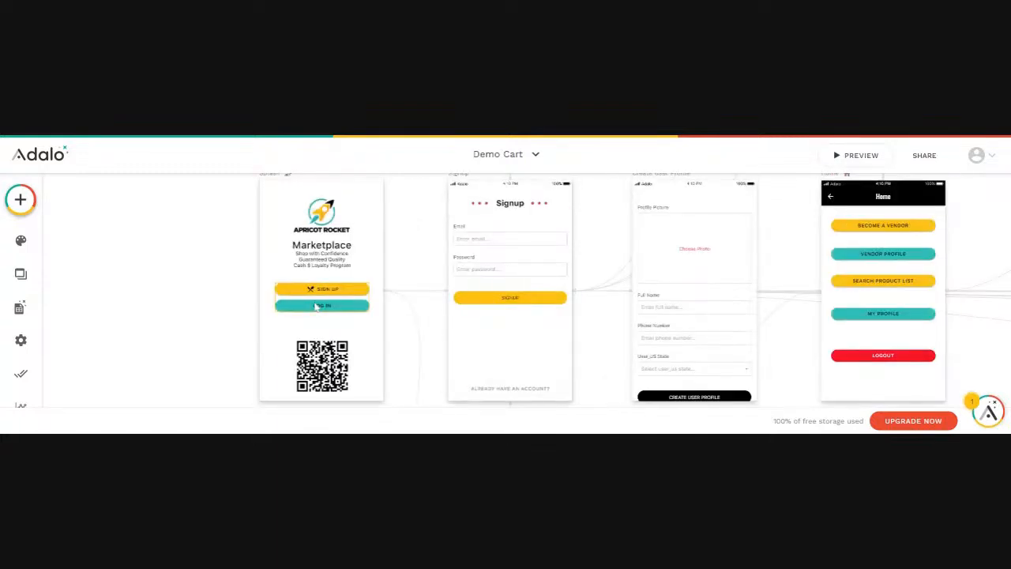
scroll(315, 308, "down", 4)
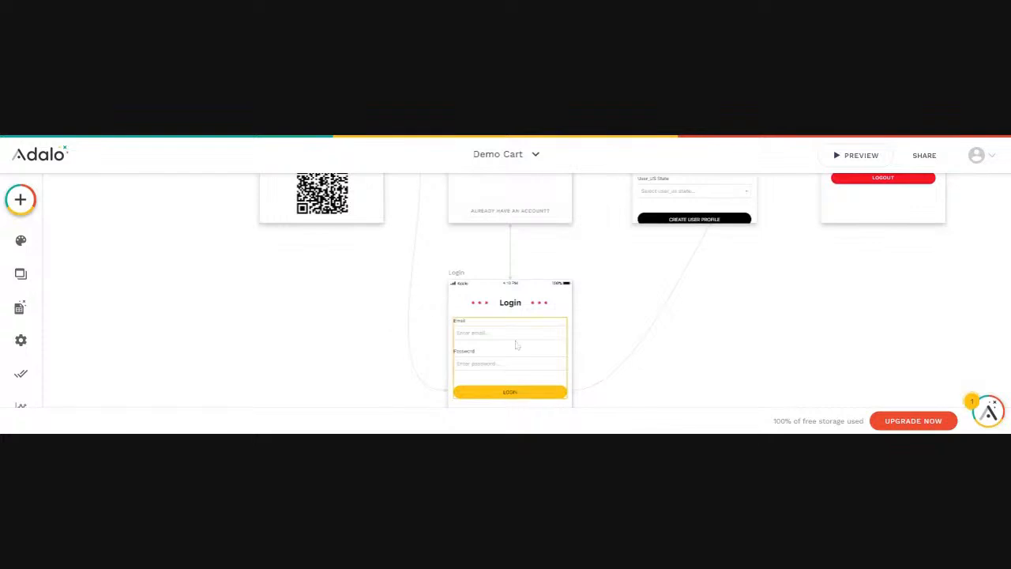
scroll(653, 366, "up", 4)
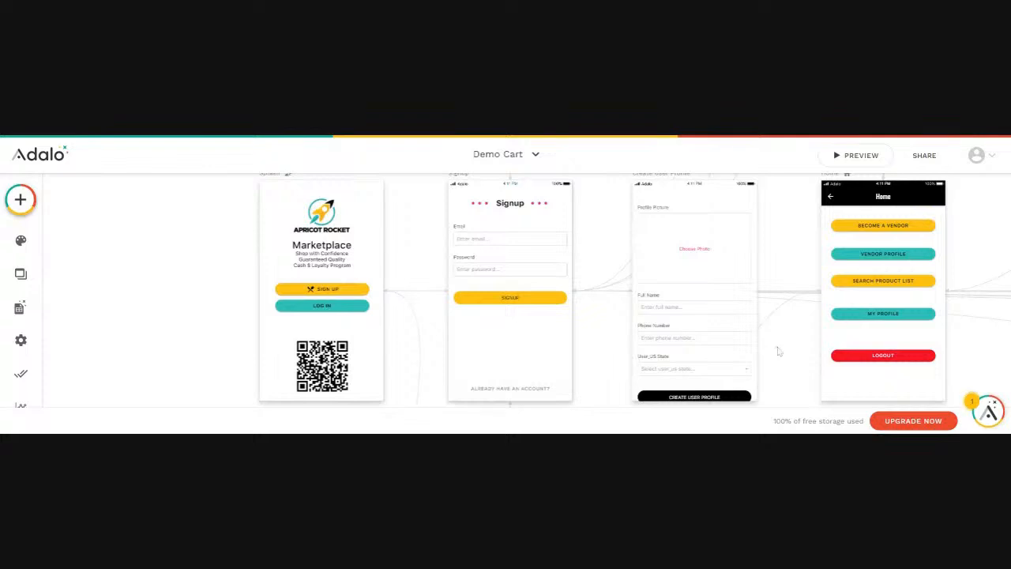
scroll(776, 352, "right", 5)
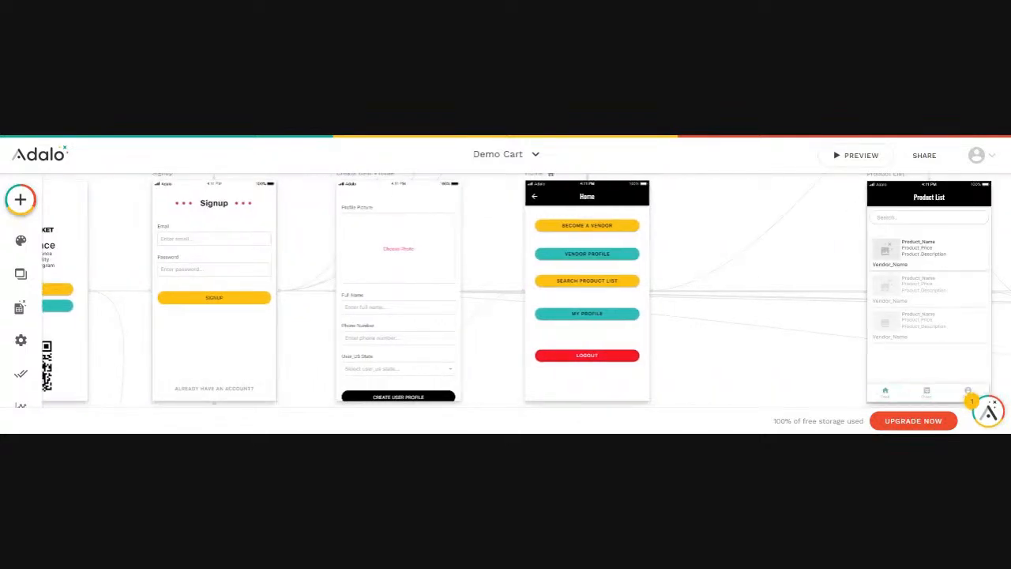
scroll(526, 289, "right", 1)
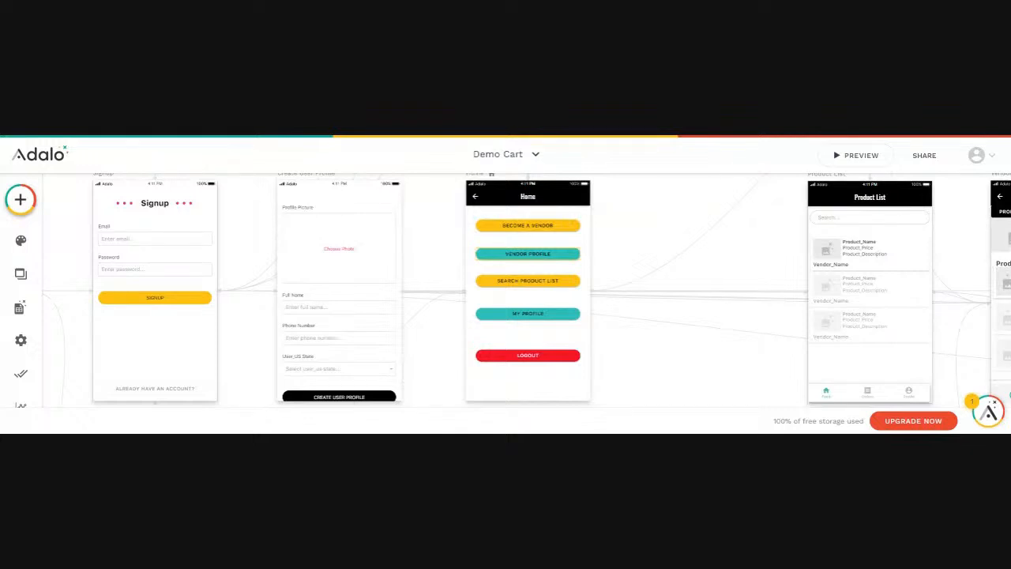
Rename the Home screen's Button 3 to 'Vendor Profile'
left_click(533, 255)
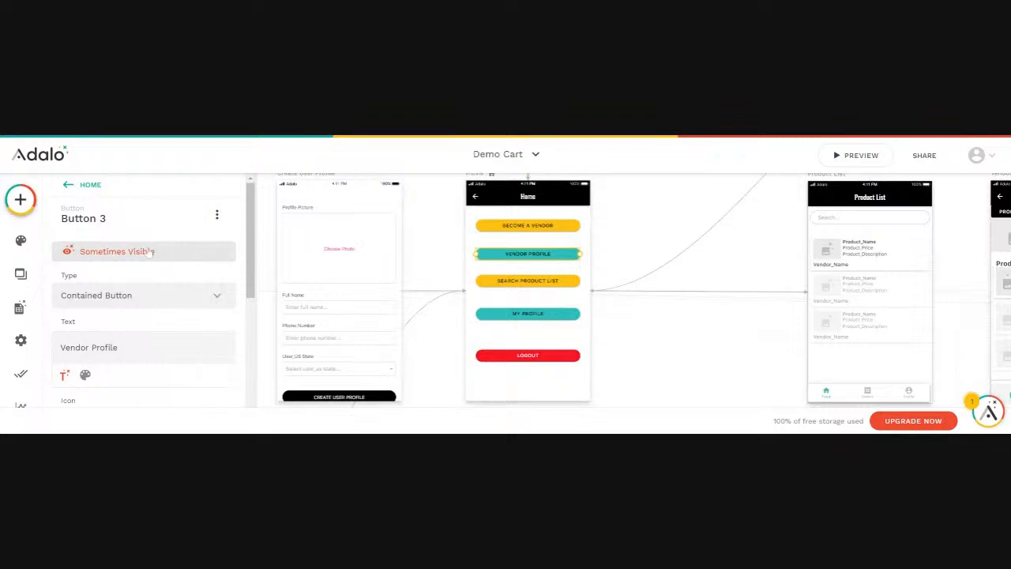
left_click(116, 216)
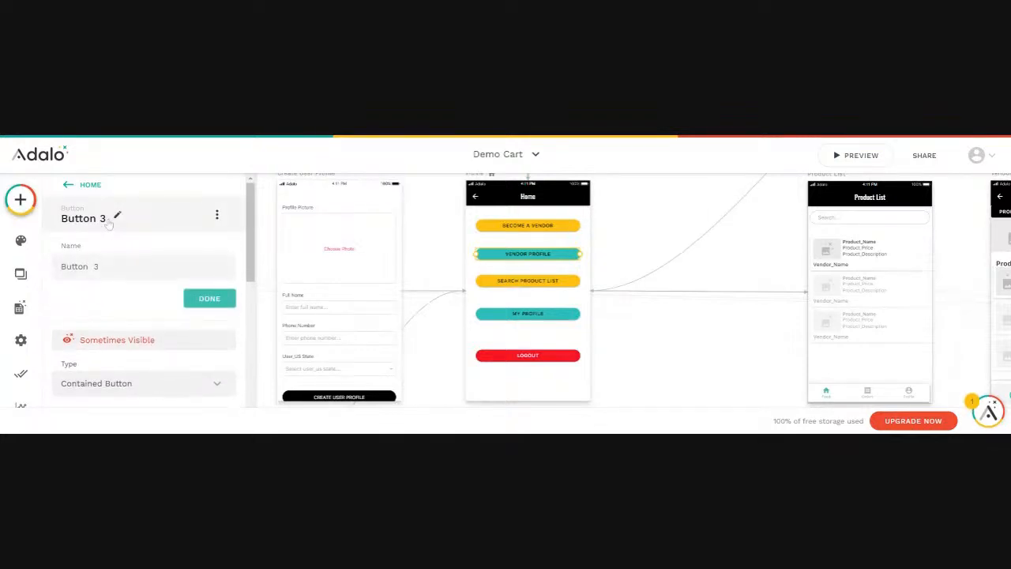
double_click(96, 266)
left_click_drag(98, 266, 45, 269)
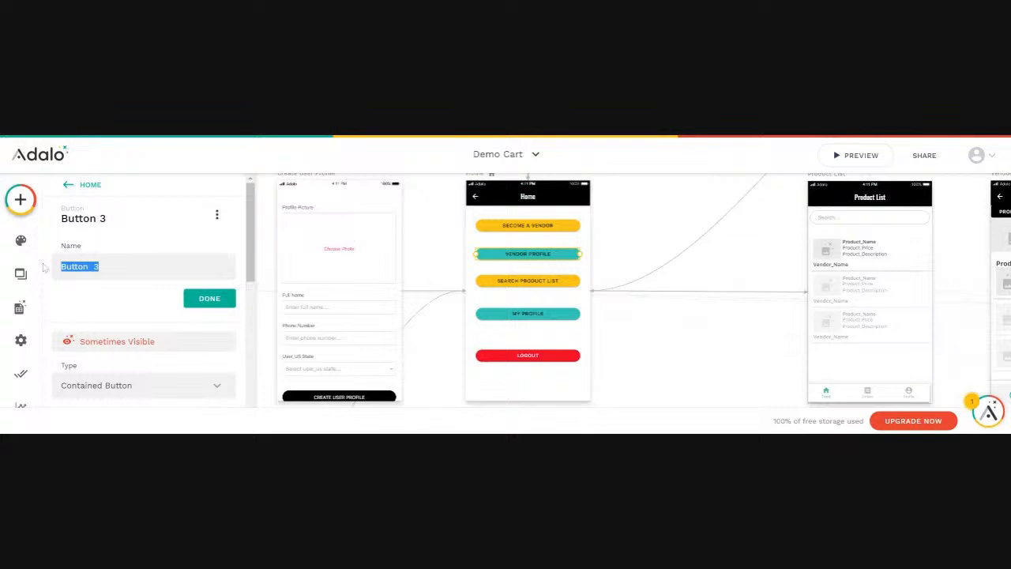
type("Vendor Pr")
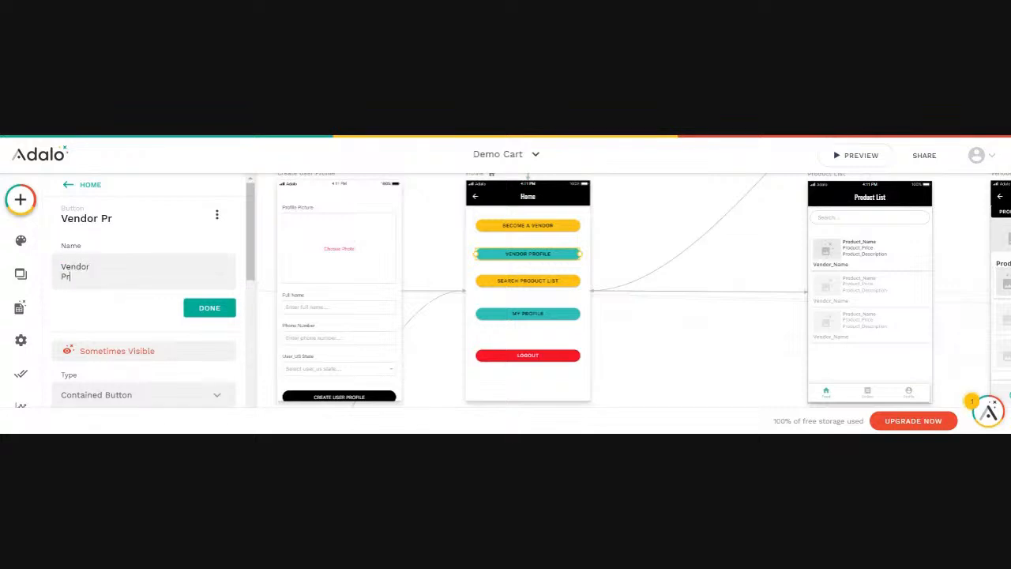
key("BackSpace")
key("BackSpace")
type("Profi")
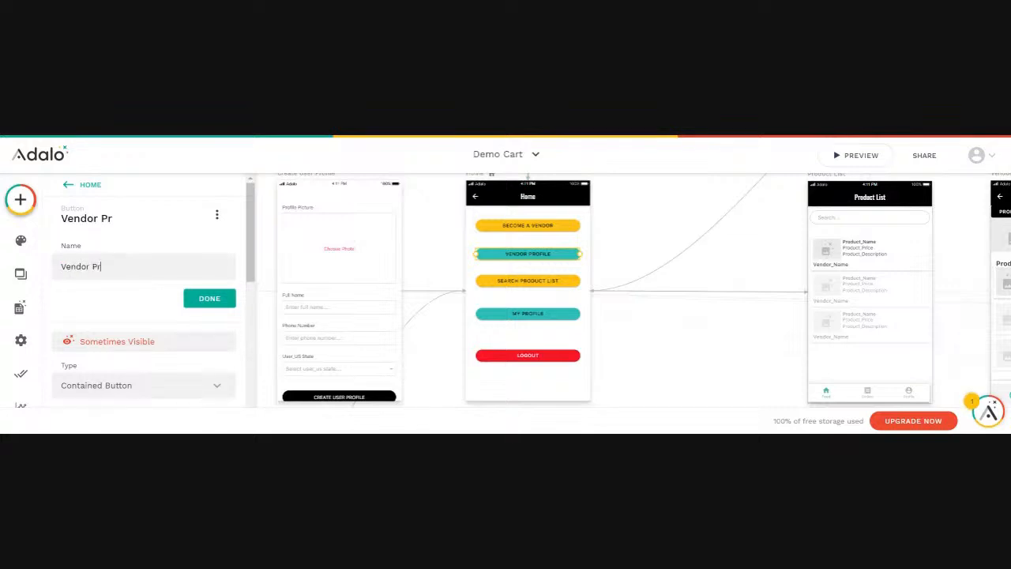
type("le")
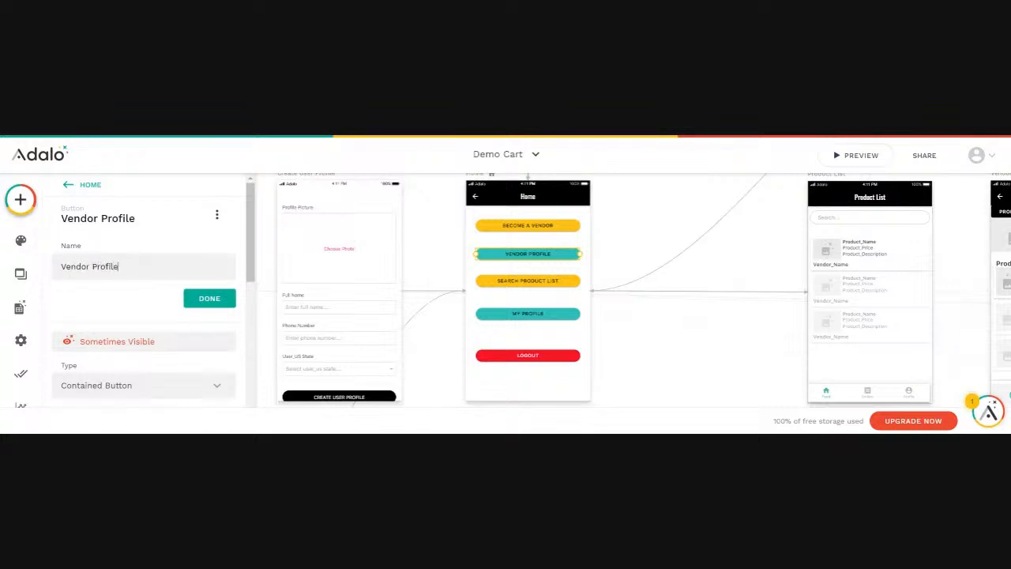
left_click(201, 300)
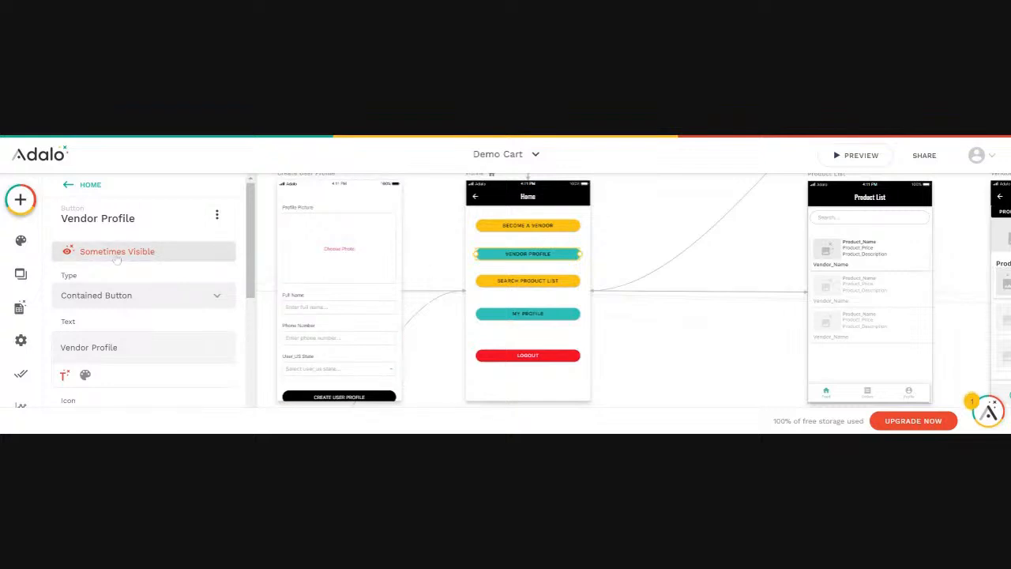
Keep the Vendor Profile button's visibility set to Sometimes Visible
left_click(217, 215)
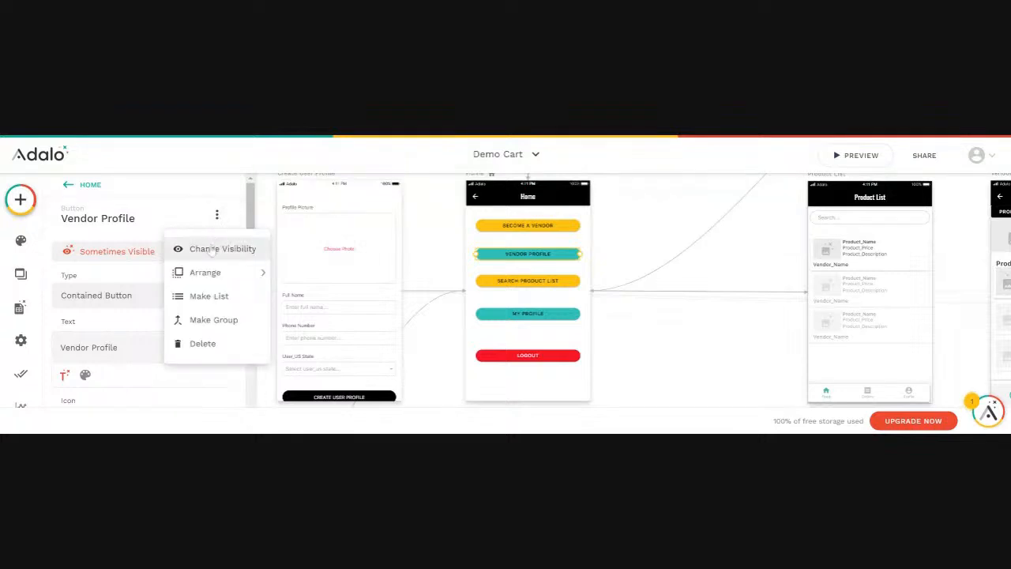
left_click(212, 250)
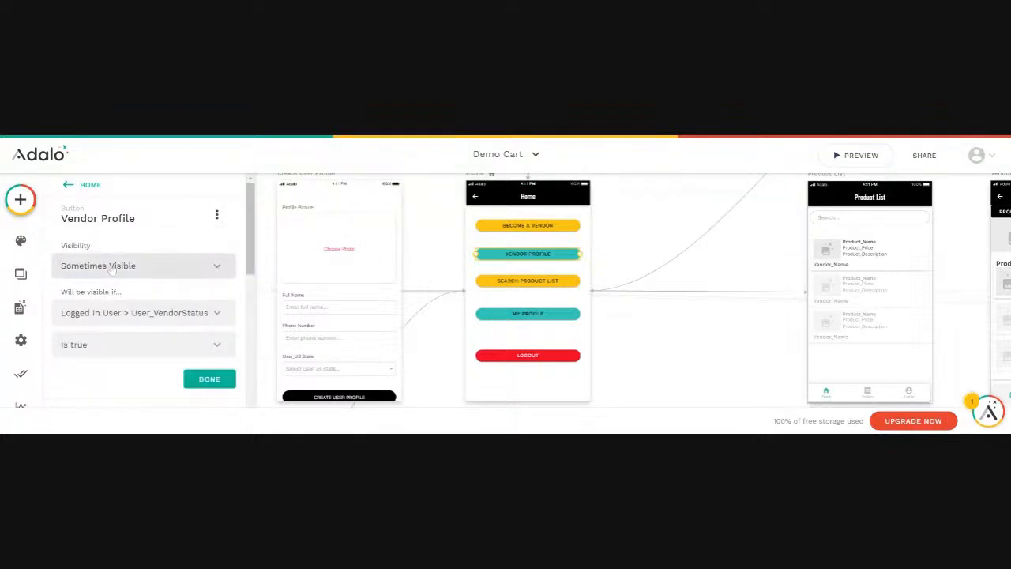
left_click(217, 269)
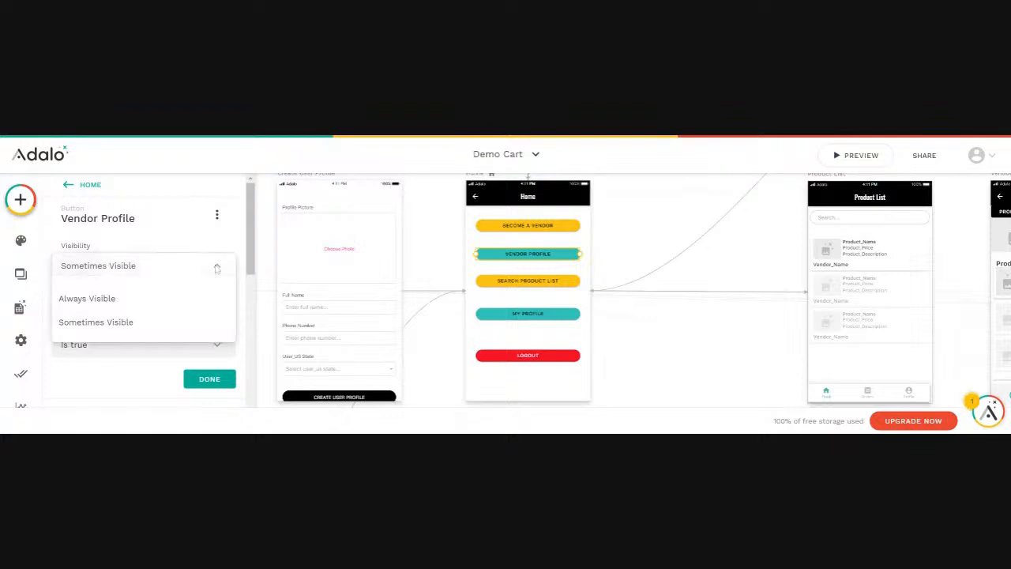
left_click(218, 268)
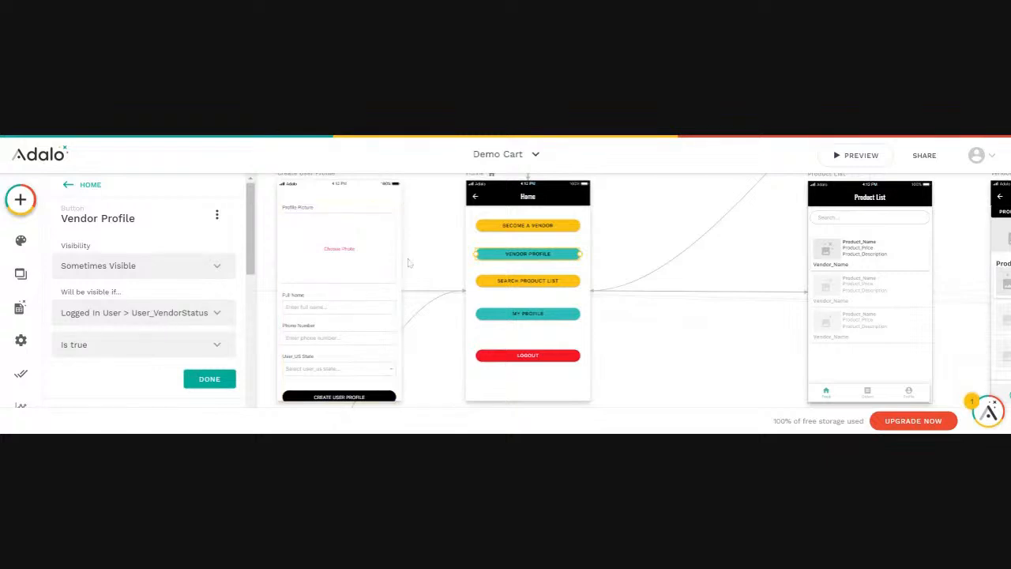
Check the Become a Vendor button's Link action, then deselect it
left_click(529, 229)
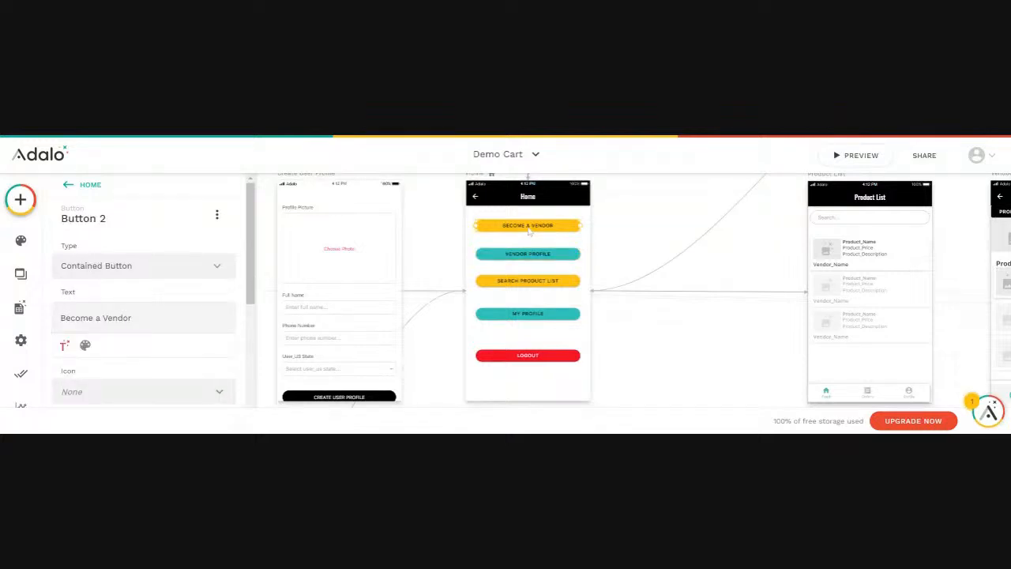
scroll(114, 304, "down", 5)
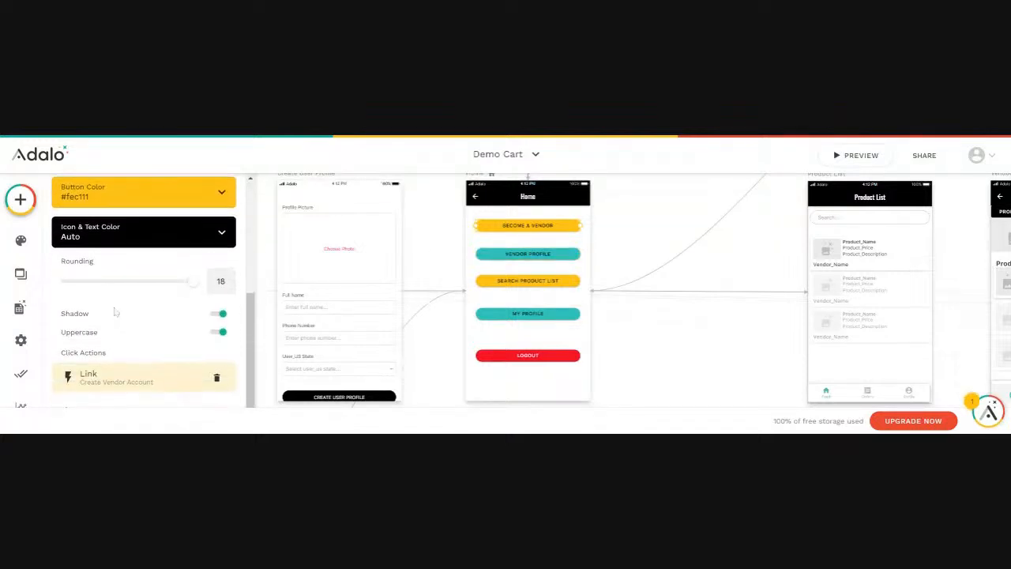
scroll(115, 313, "down", 1)
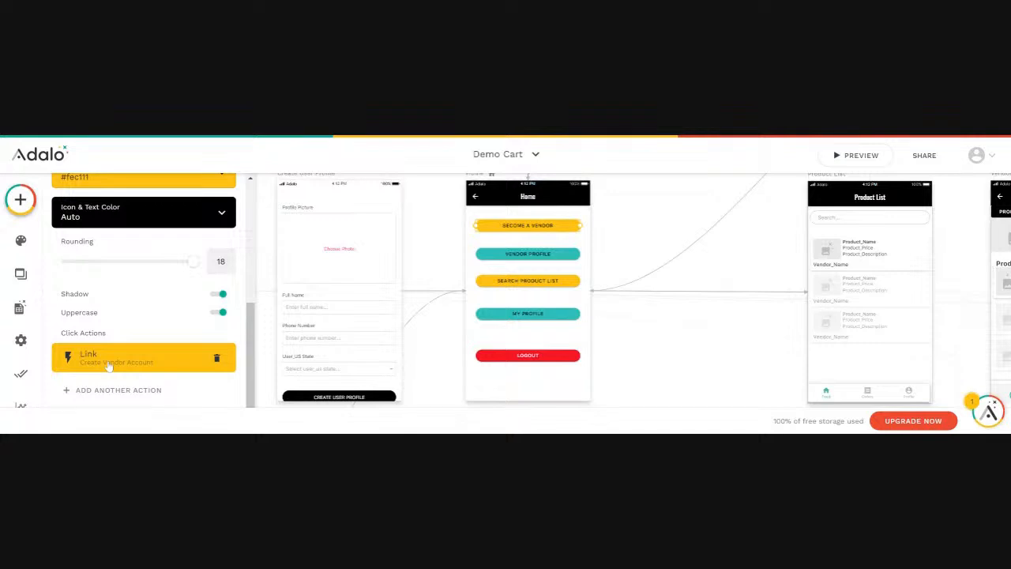
left_click(674, 357)
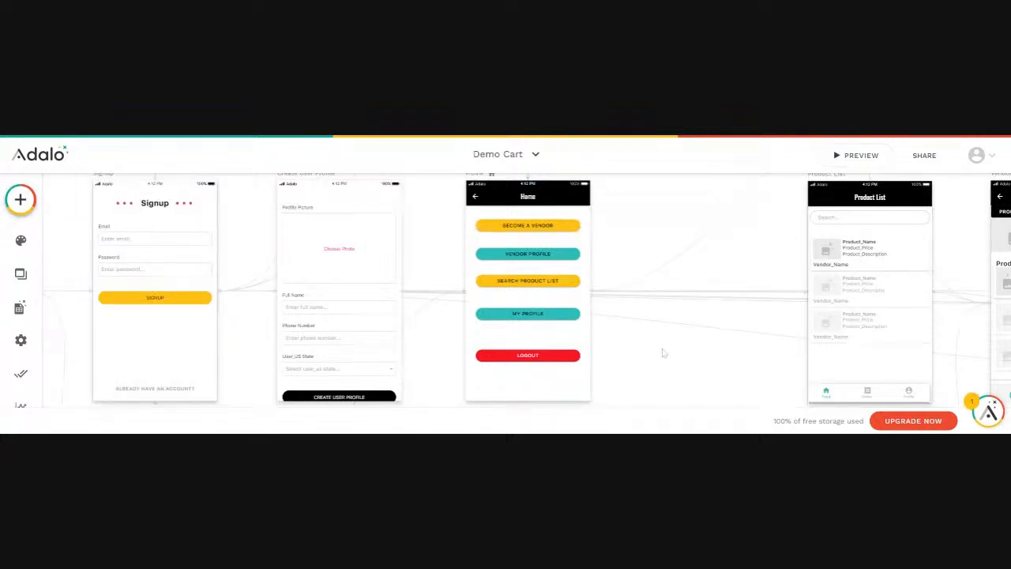
Pan to the Create Vendor Account screen and select its vendor form
scroll(664, 353, "right", 6)
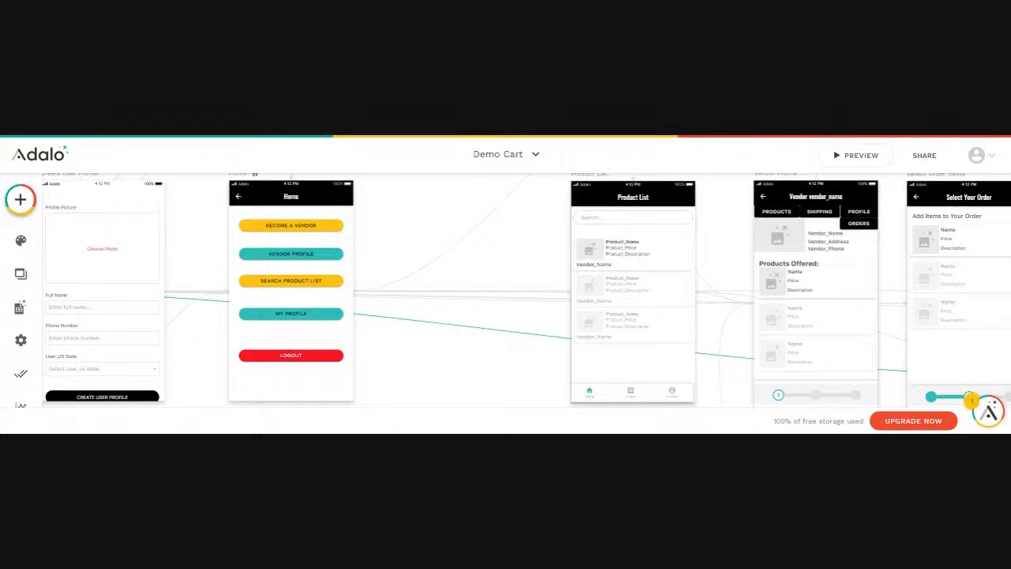
scroll(663, 353, "right", 3)
scroll(695, 332, "up", 10)
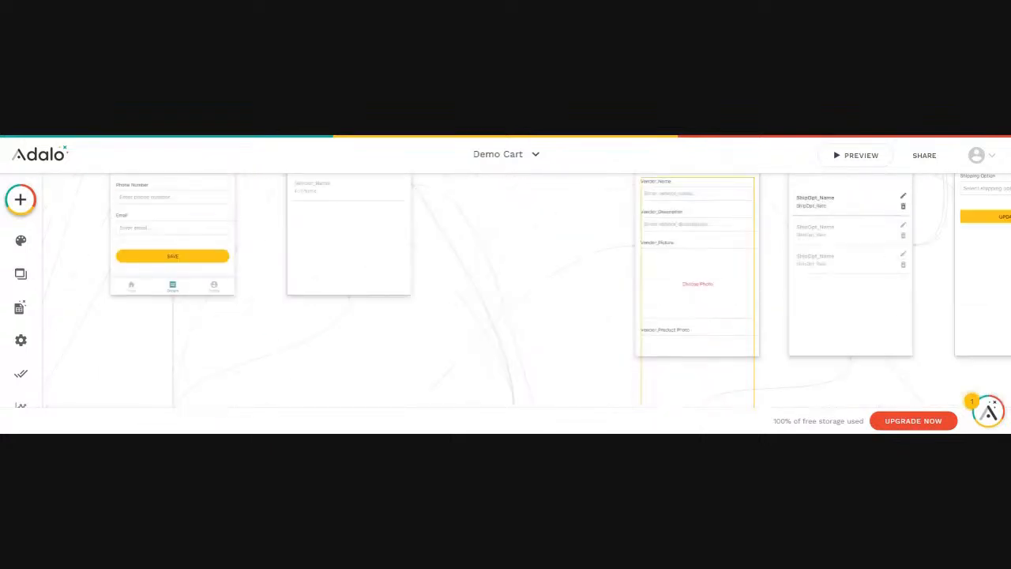
scroll(768, 281, "up", 2)
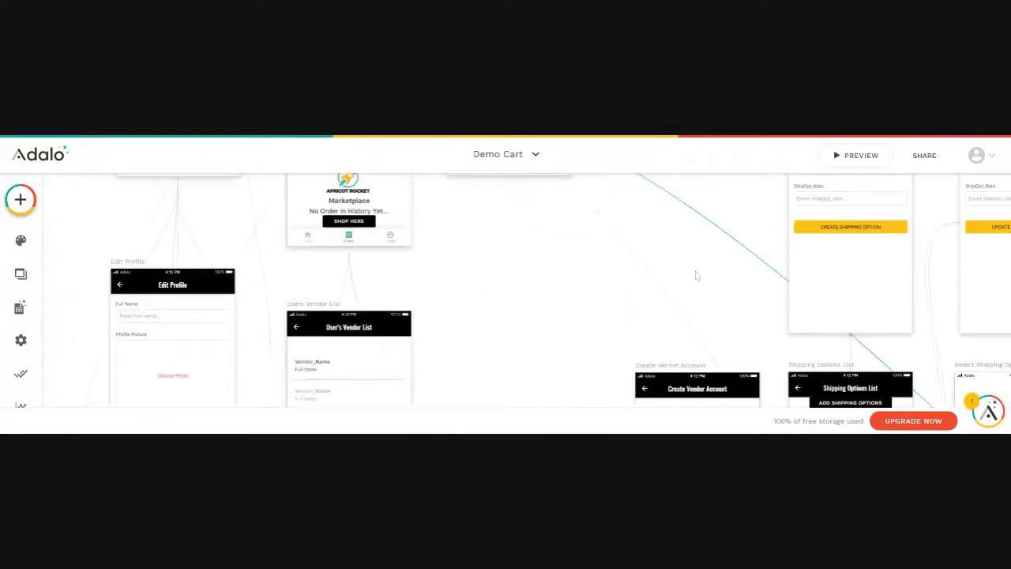
scroll(702, 282, "down", 2)
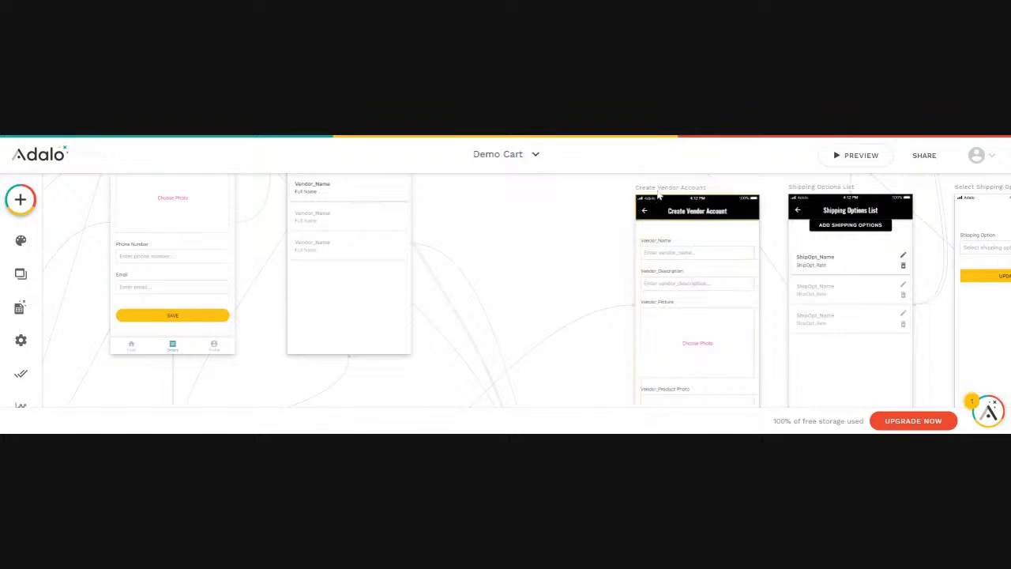
left_click(663, 198)
left_click(695, 257)
scroll(696, 263, "down", 1)
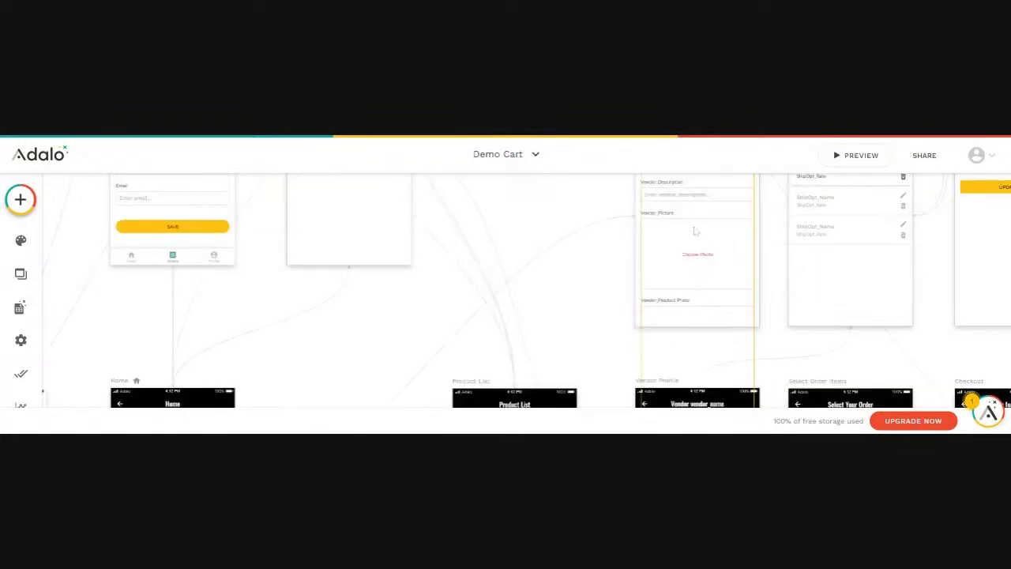
Give the form's Submit Button a Create Vendor action followed by Link Back, then close the settings
left_click(694, 229)
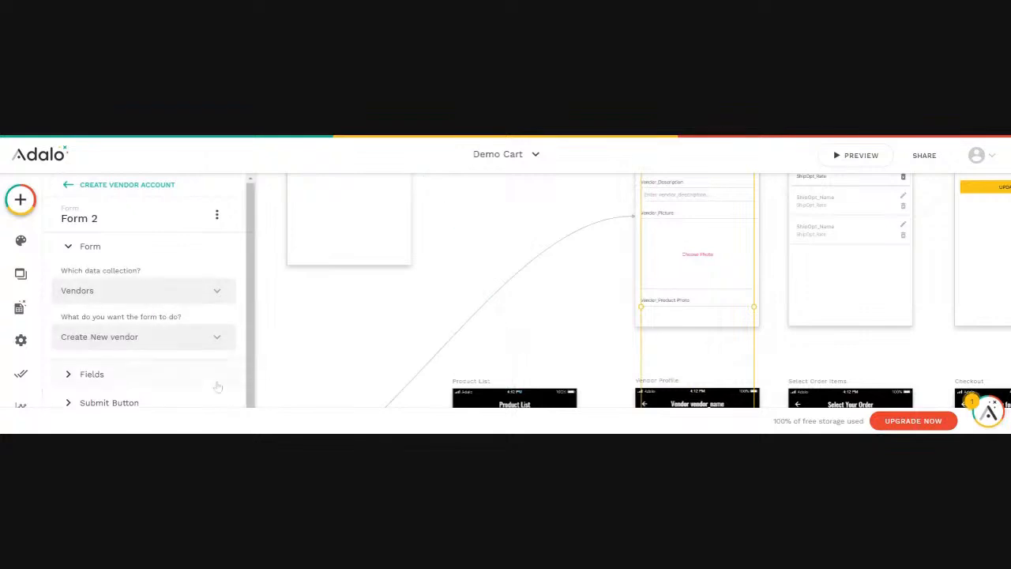
scroll(131, 337, "down", 1)
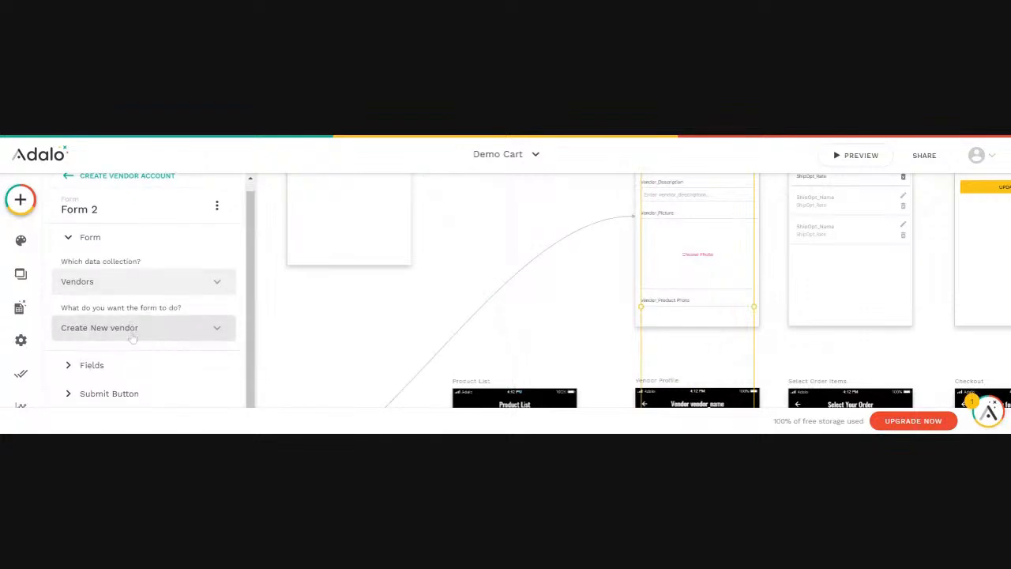
left_click(111, 396)
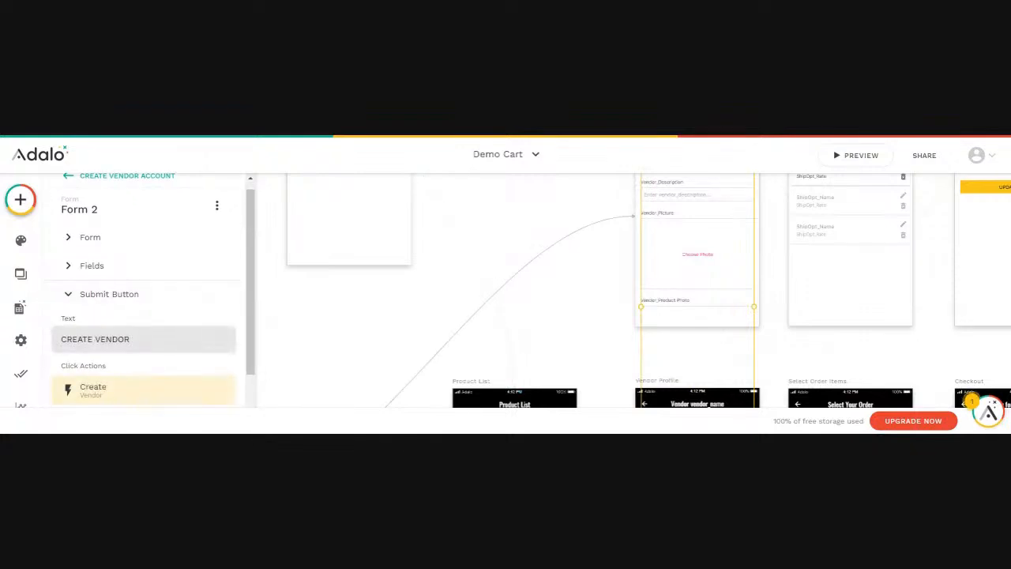
scroll(129, 345, "down", 1)
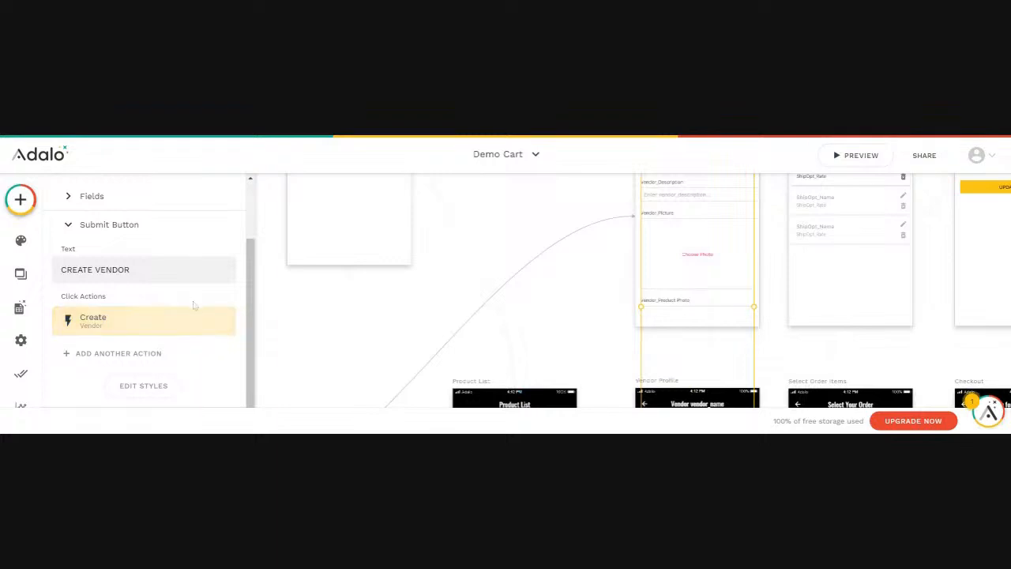
left_click(114, 358)
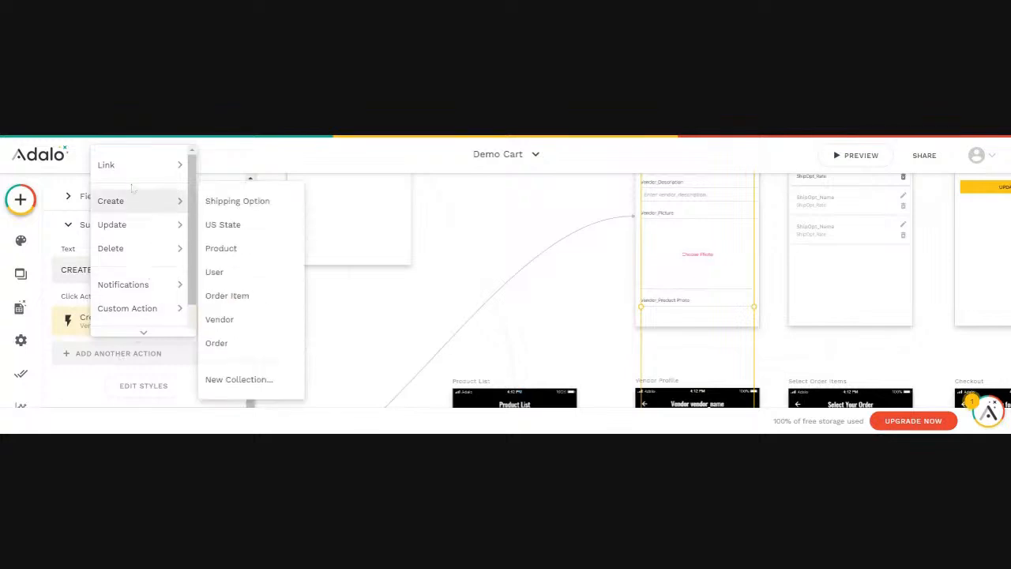
mouse_move(114, 166)
left_click(214, 201)
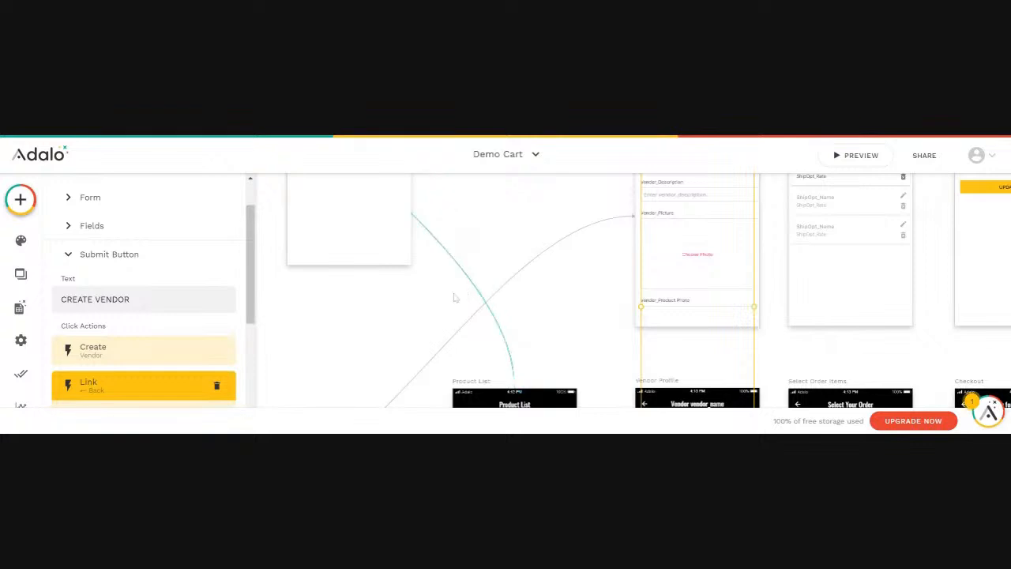
left_click(368, 316)
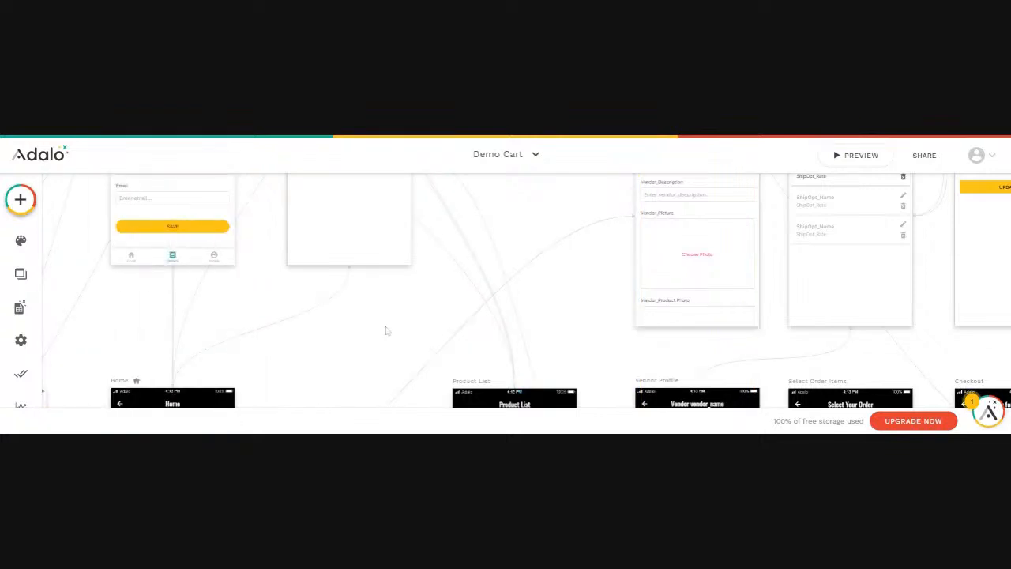
Navigate back to the Create Vendor Account screen and open its Form 2 properties
scroll(386, 331, "left", 2)
scroll(386, 330, "left", 4)
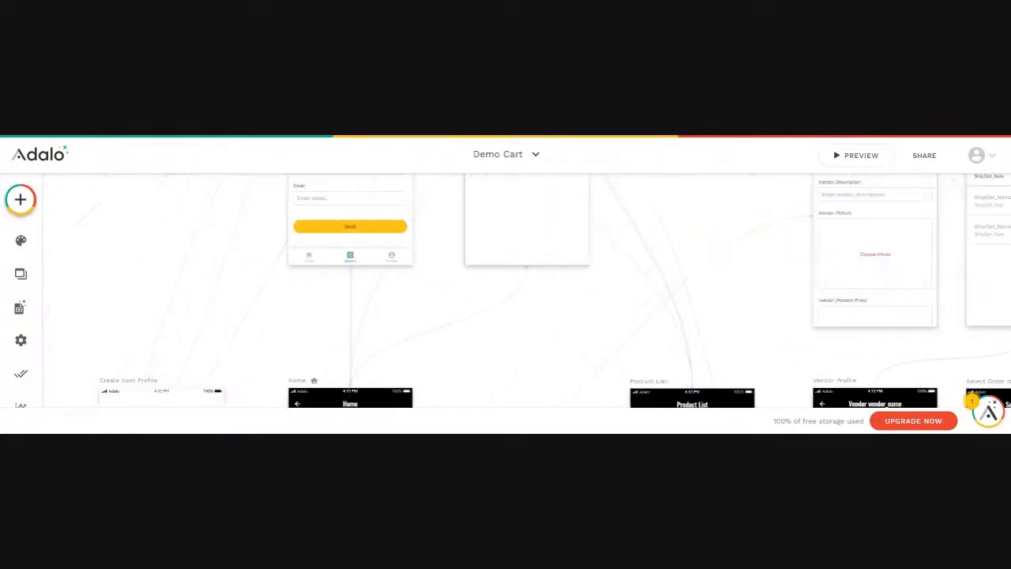
scroll(386, 331, "down", 4)
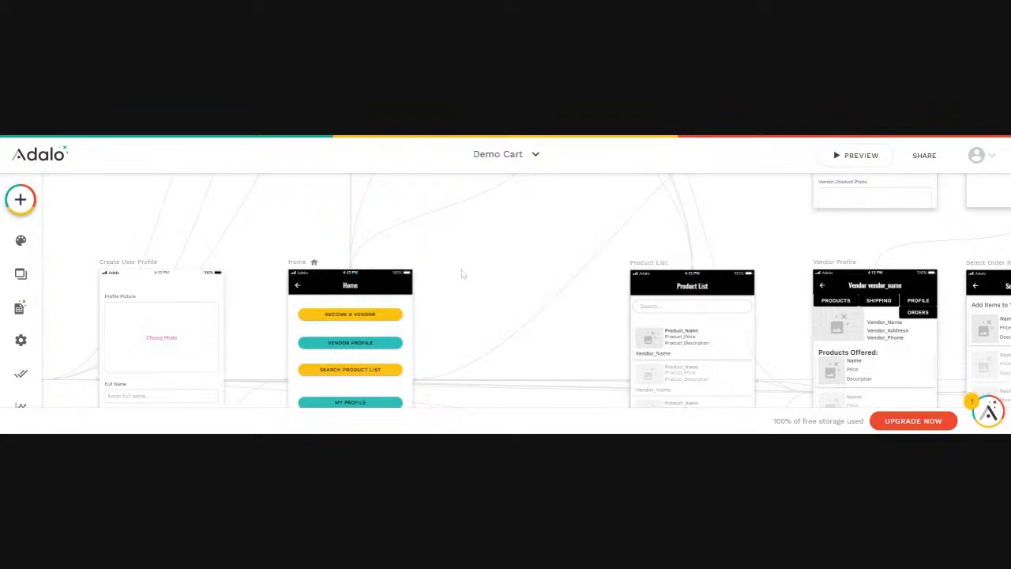
scroll(462, 274, "right", 5)
scroll(505, 289, "up", 5)
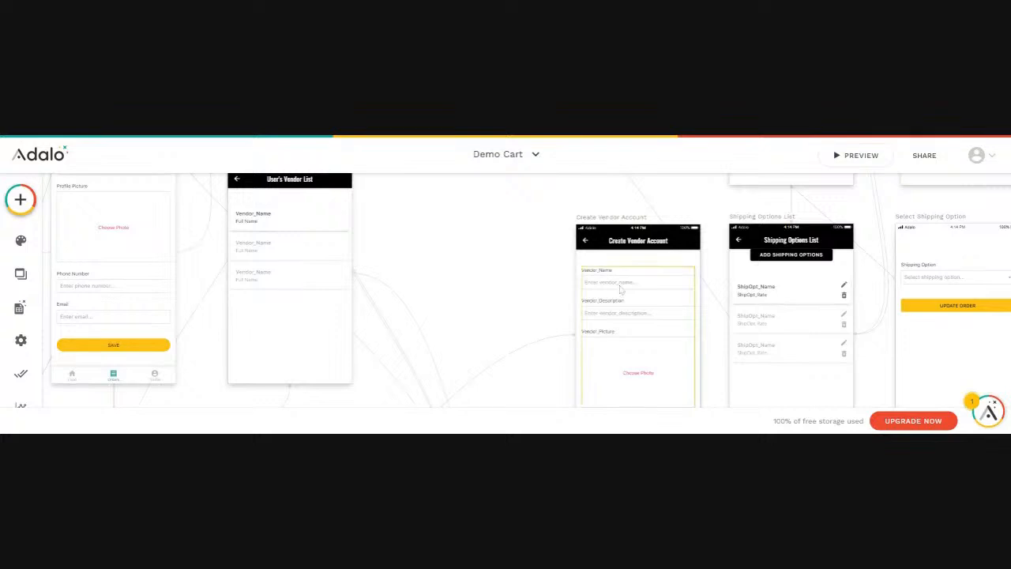
scroll(622, 290, "down", 2)
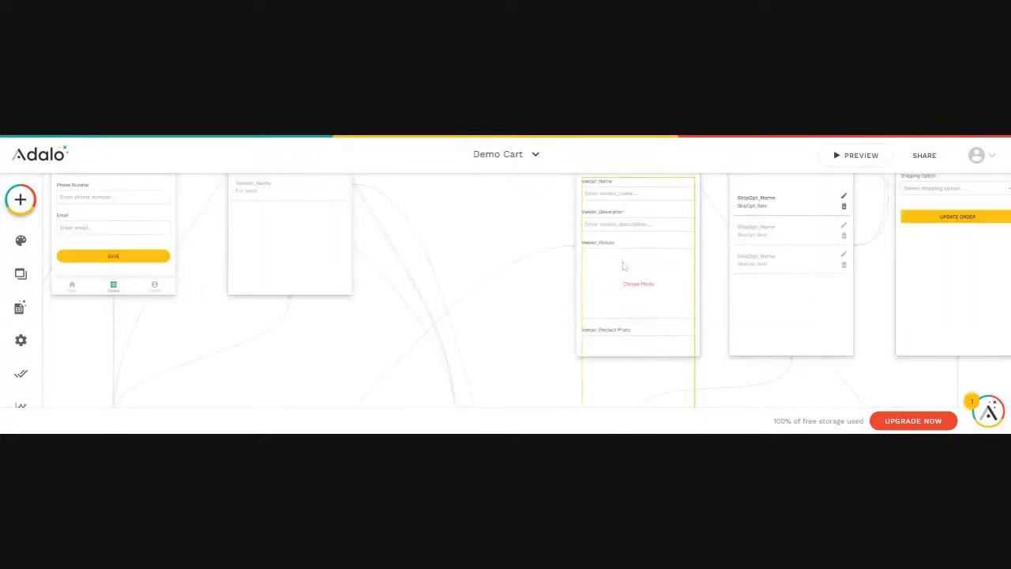
scroll(623, 266, "down", 2)
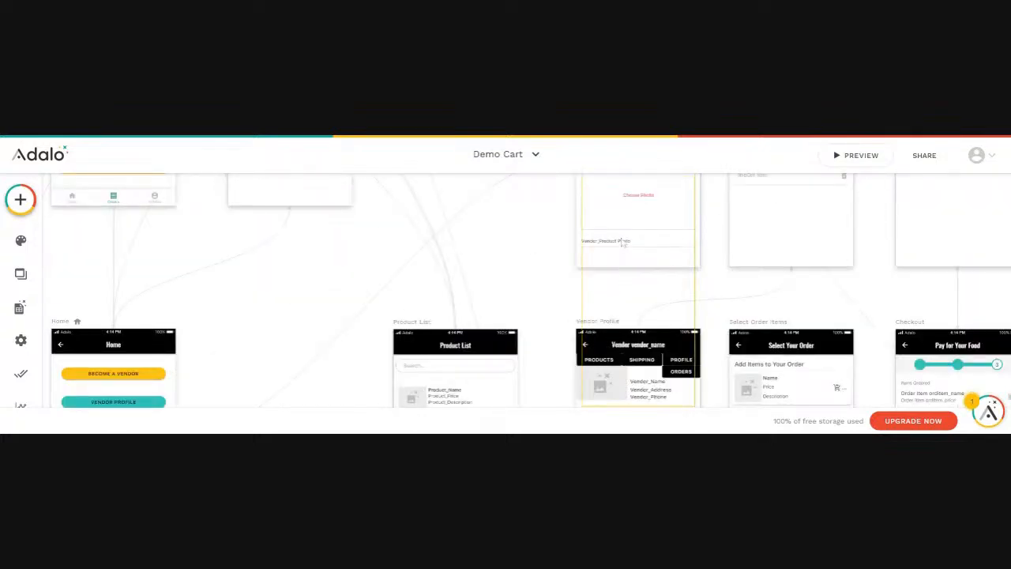
scroll(623, 243, "up", 2)
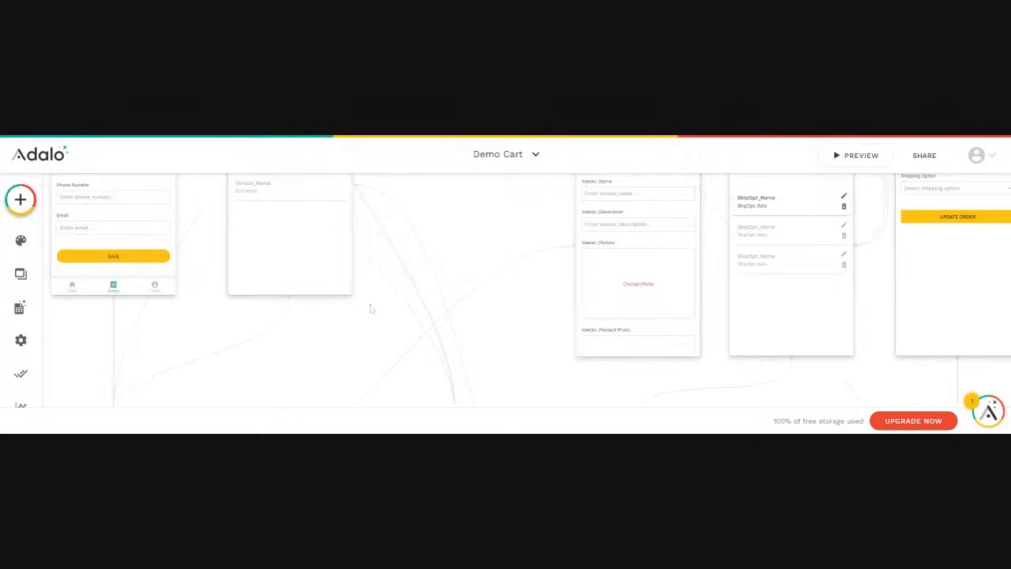
scroll(372, 309, "up", 4)
scroll(386, 309, "up", 6)
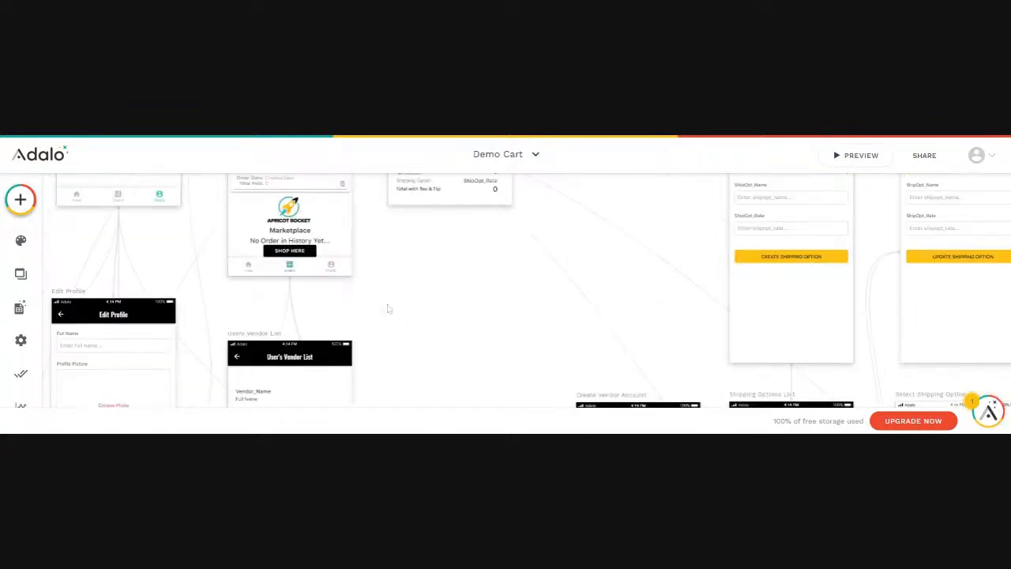
scroll(571, 319, "down", 10)
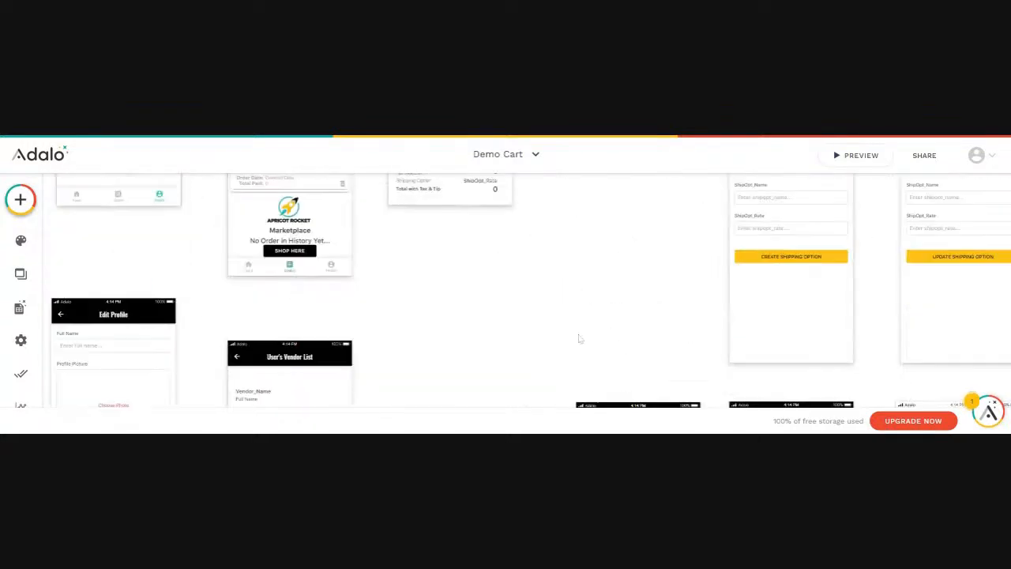
scroll(395, 339, "down", 2)
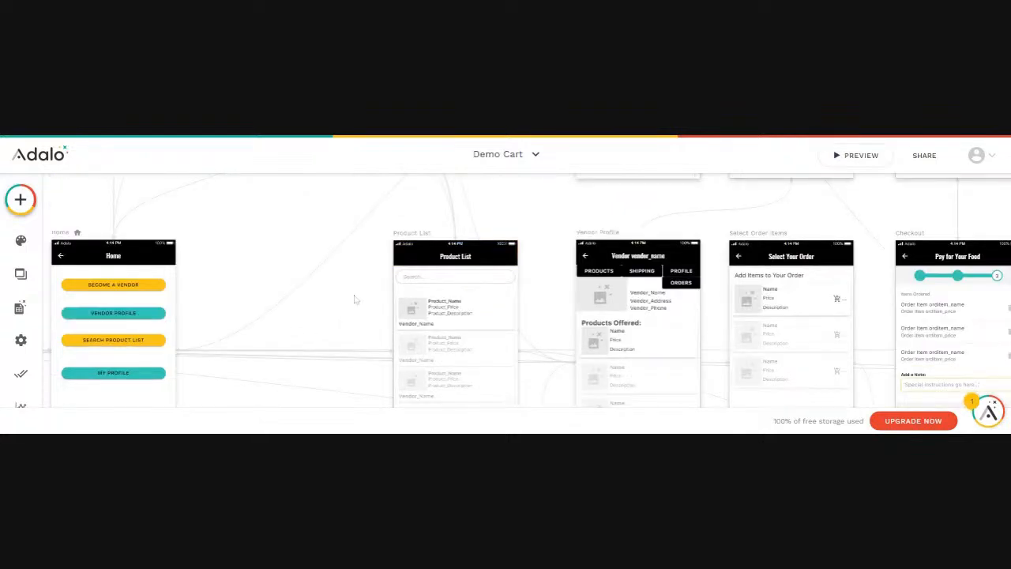
scroll(352, 297, "left", 5)
scroll(369, 286, "down", 2)
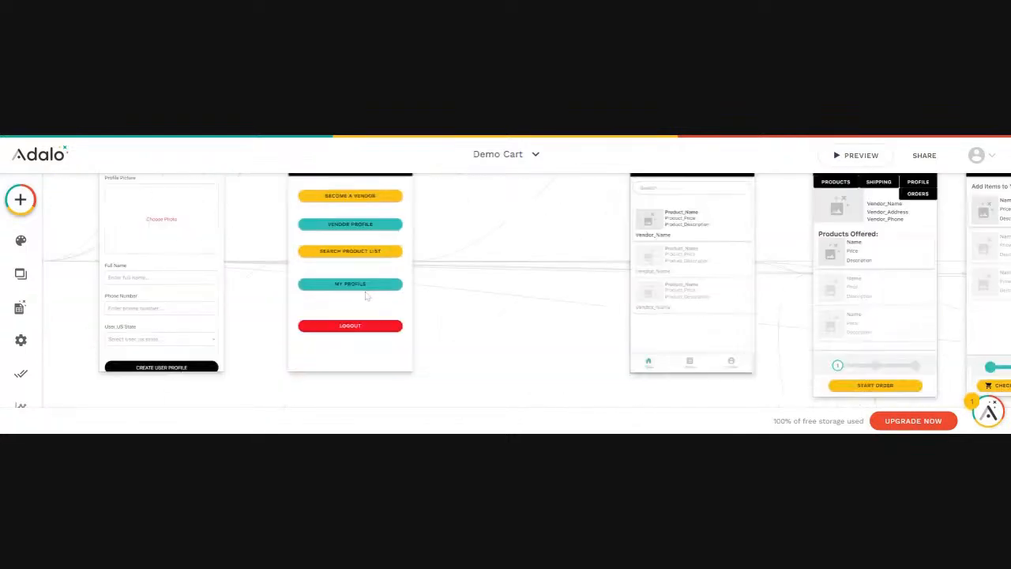
scroll(370, 286, "up", 2)
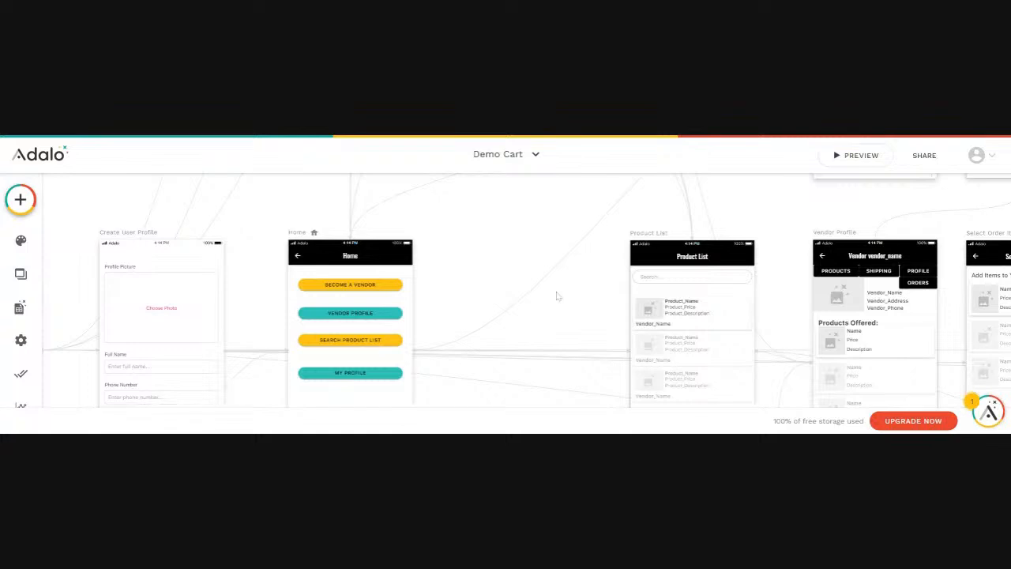
scroll(557, 296, "up", 2)
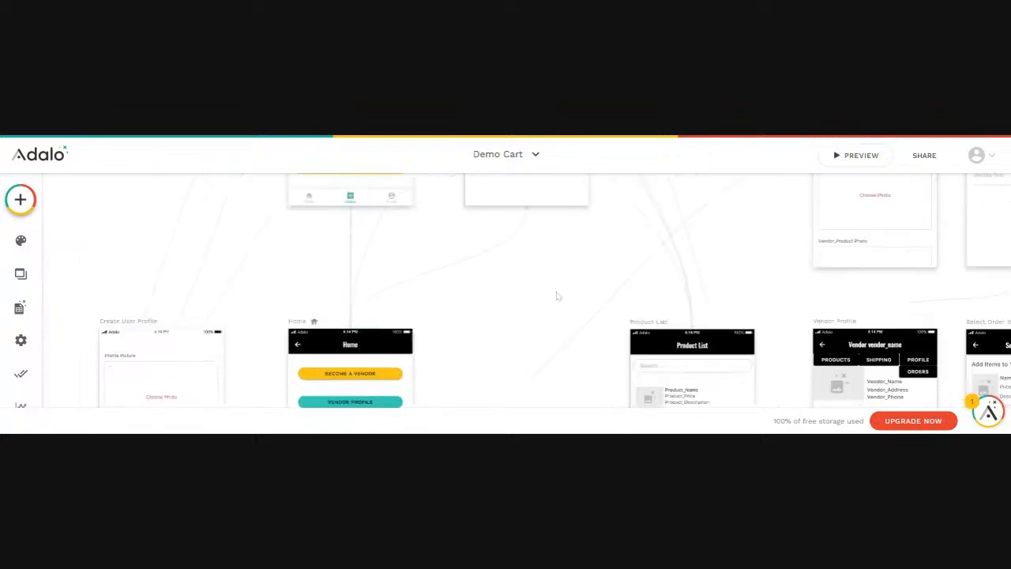
left_click(874, 211)
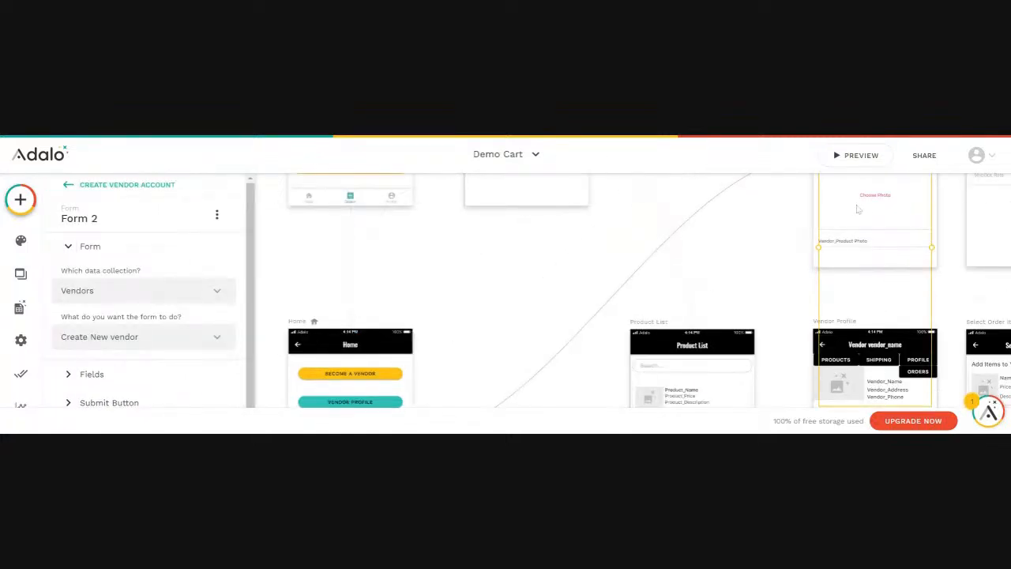
Delete the broken [Deleted Column] Vendor_Product Photo field from the form's Fields list
scroll(105, 353, "down", 1)
left_click(91, 369)
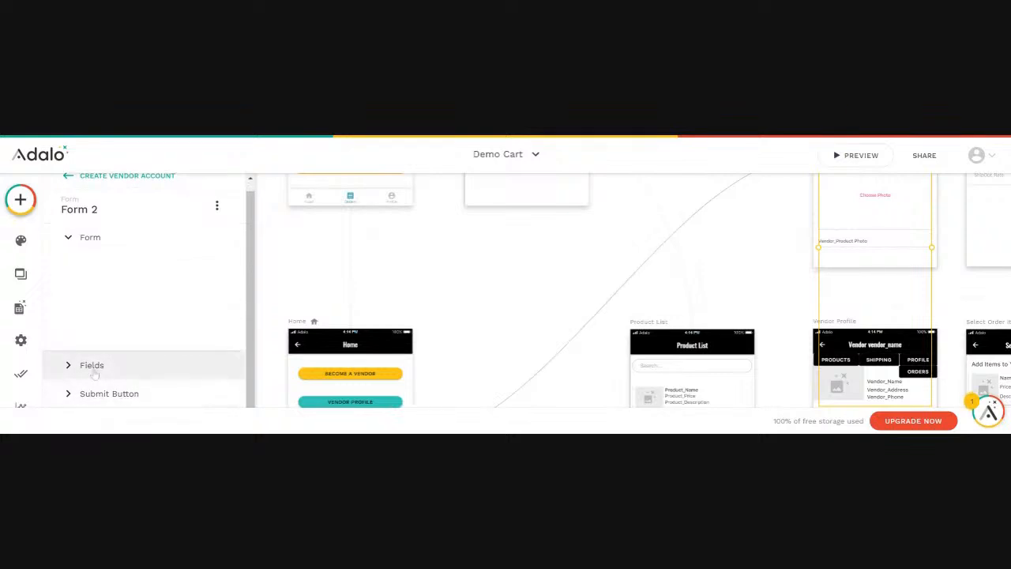
scroll(115, 352, "down", 3)
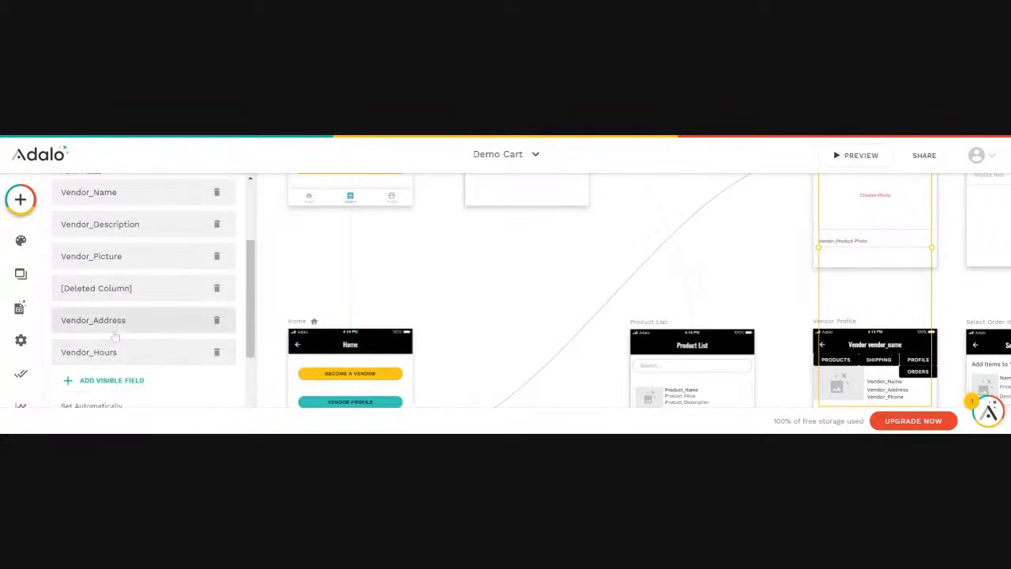
scroll(116, 332, "up", 2)
scroll(79, 237, "down", 2)
left_click(177, 294)
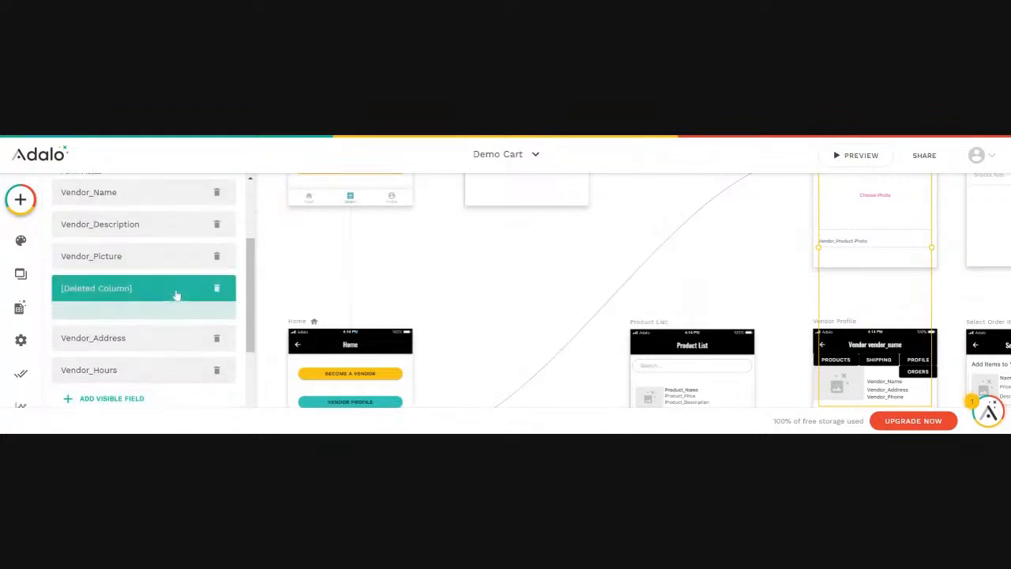
left_click(217, 291)
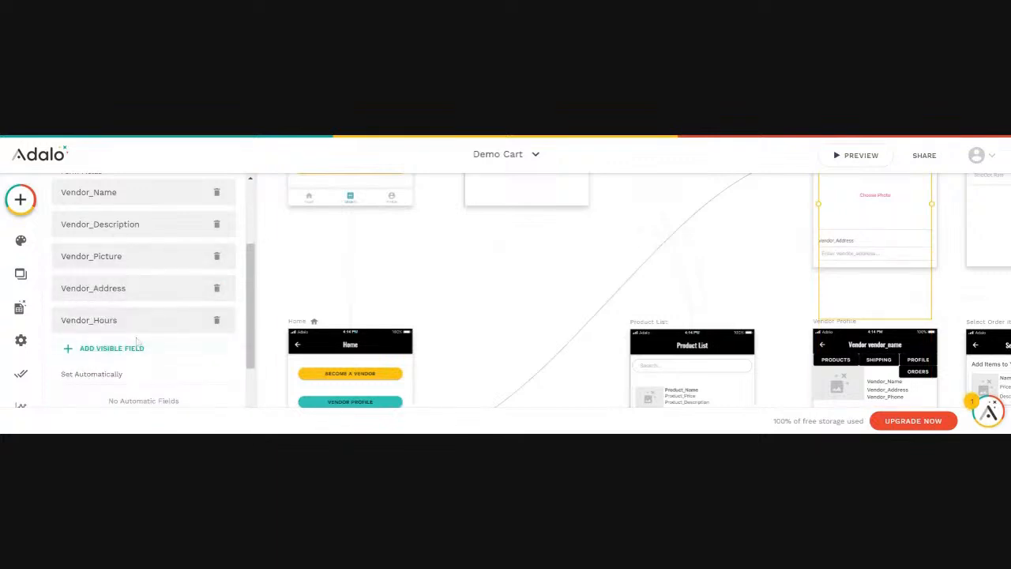
scroll(141, 348, "down", 1)
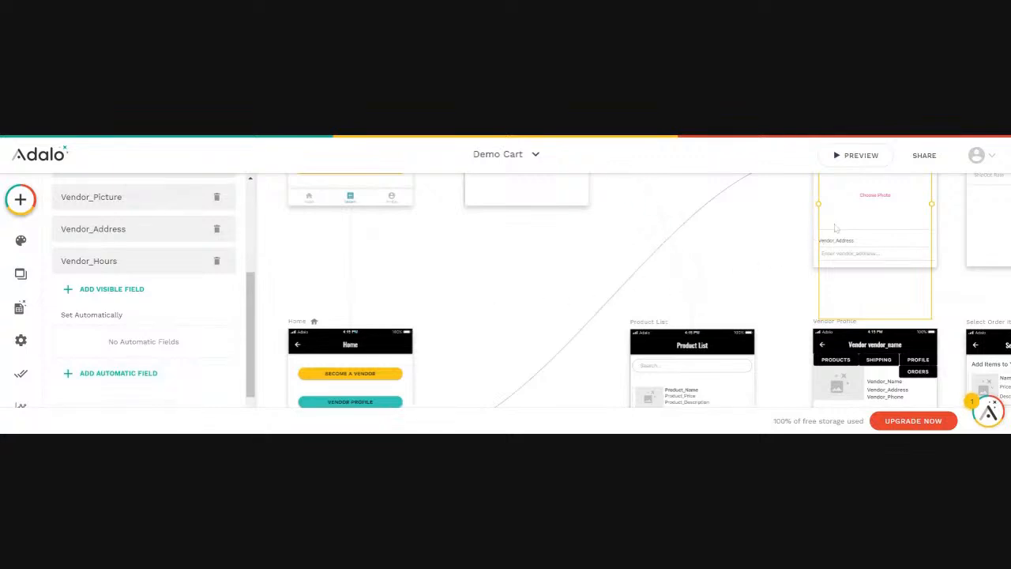
Add a submit action updating Logged In User's User_VendorStatus to True, then launch Preview
scroll(115, 316, "down", 1)
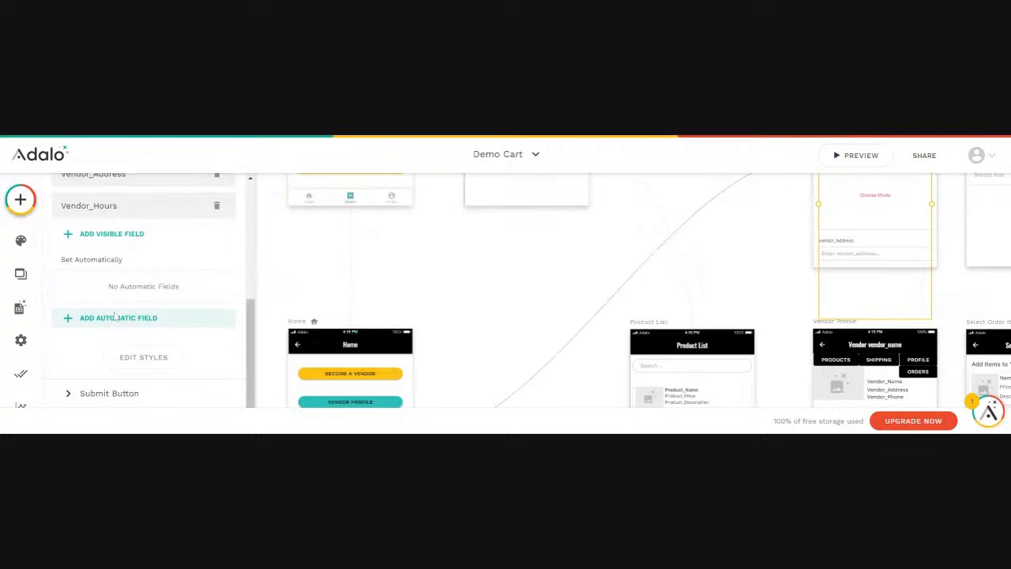
left_click(118, 392)
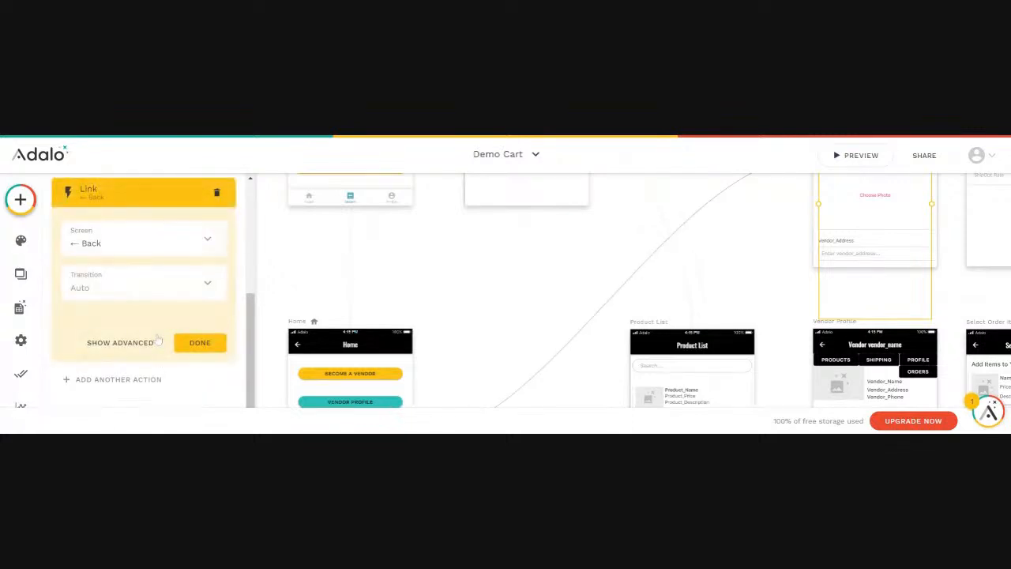
left_click(129, 200)
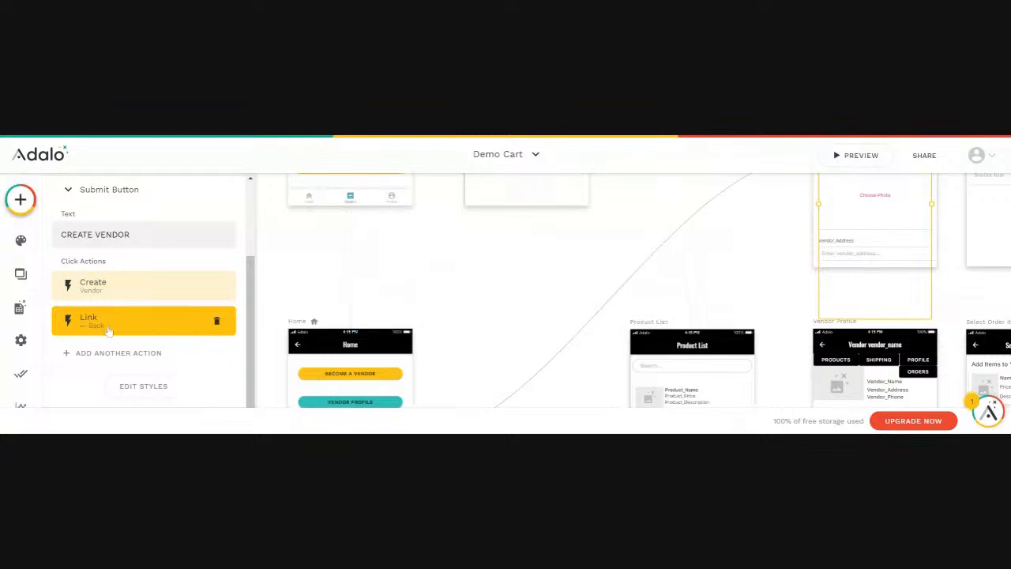
left_click(99, 353)
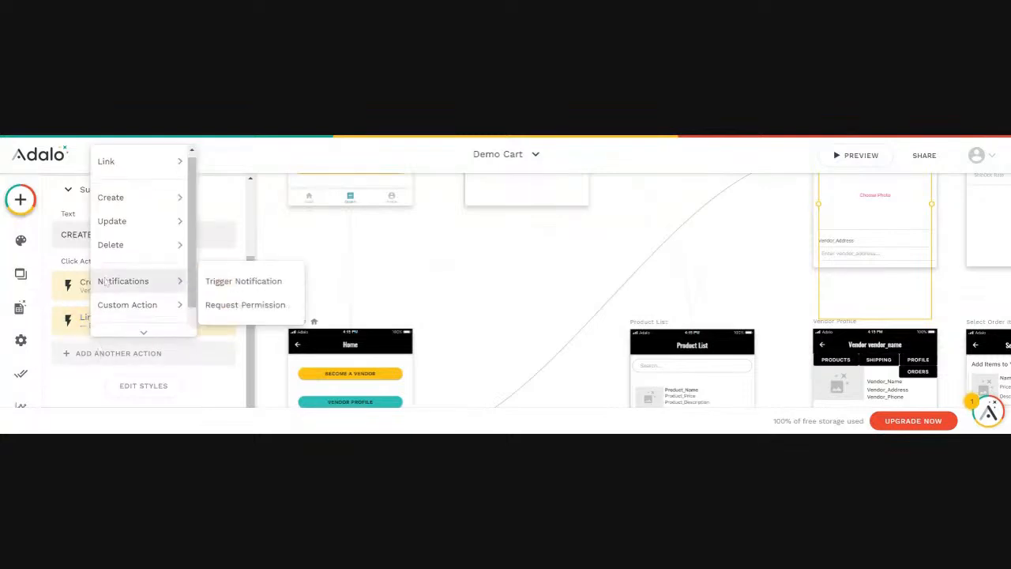
mouse_move(117, 225)
left_click(235, 221)
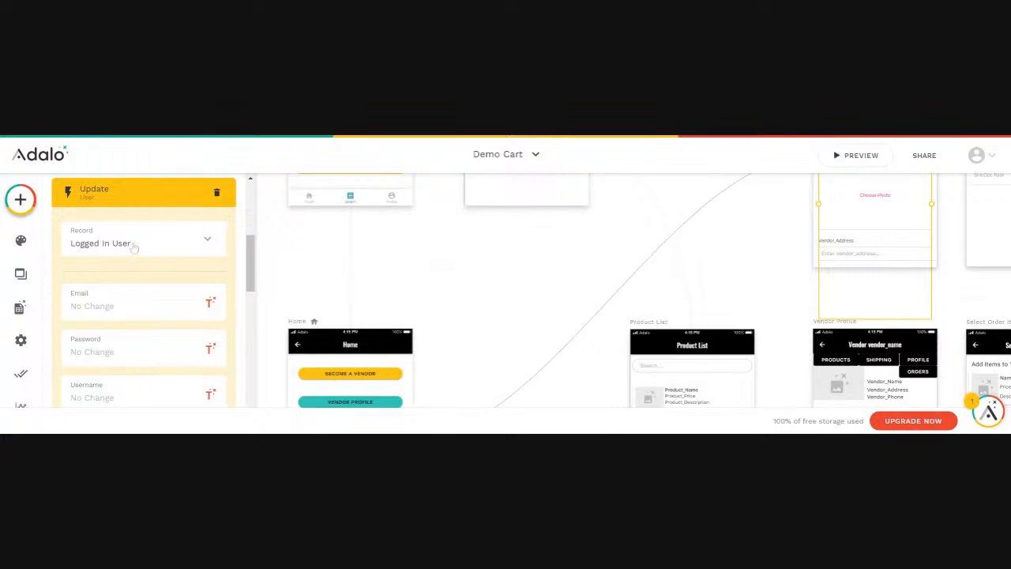
left_click_drag(251, 251, 223, 358)
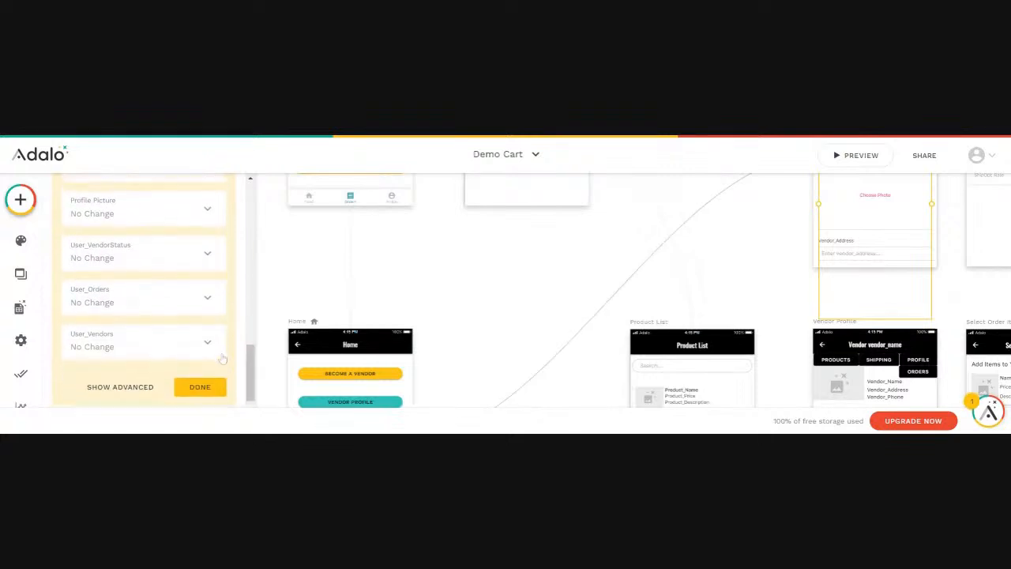
left_click(208, 254)
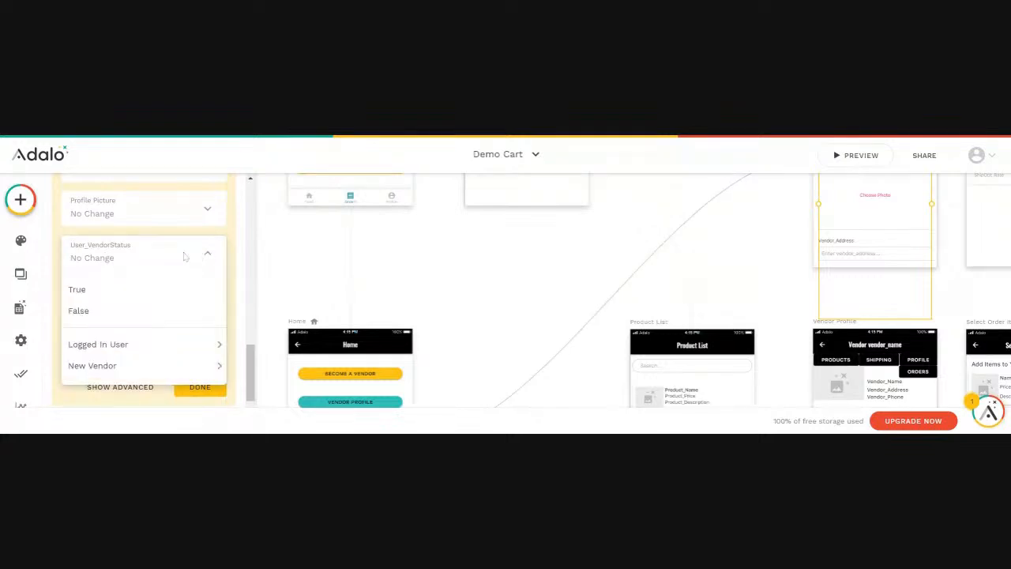
left_click(77, 289)
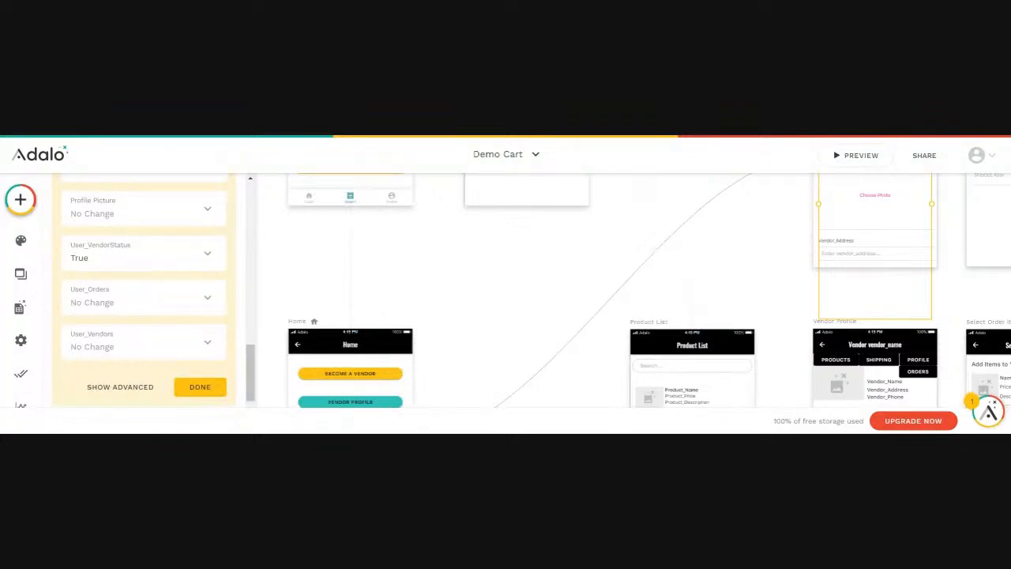
left_click(193, 386)
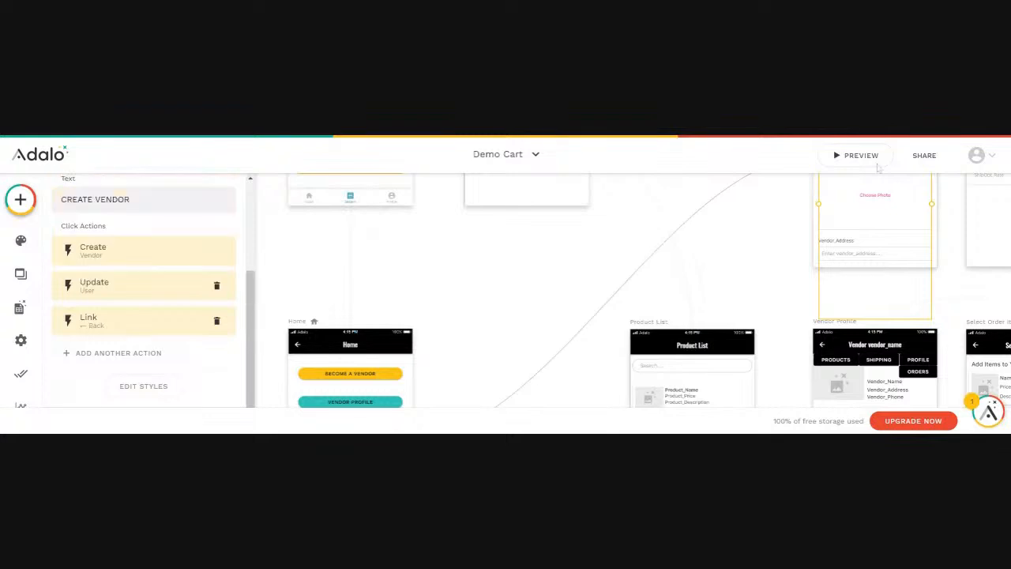
left_click(851, 157)
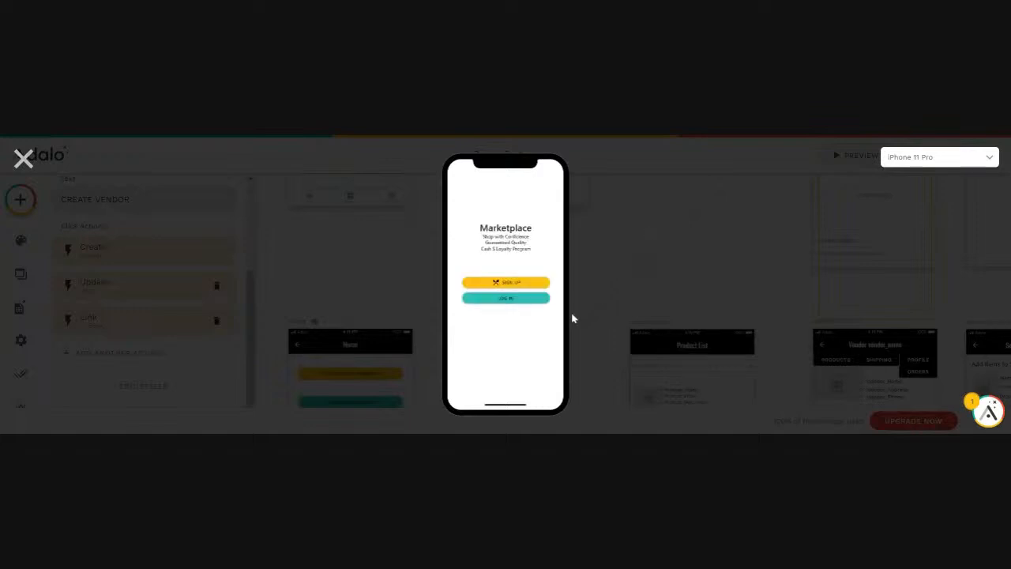
Sign up a new test user in the preview with a fresh email and password
left_click(505, 282)
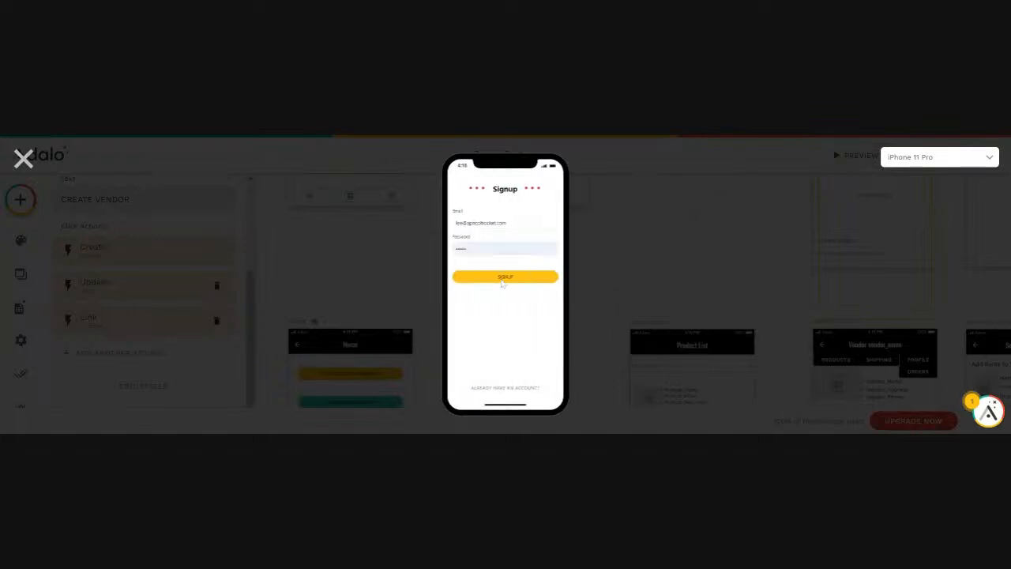
left_click_drag(507, 223, 448, 229)
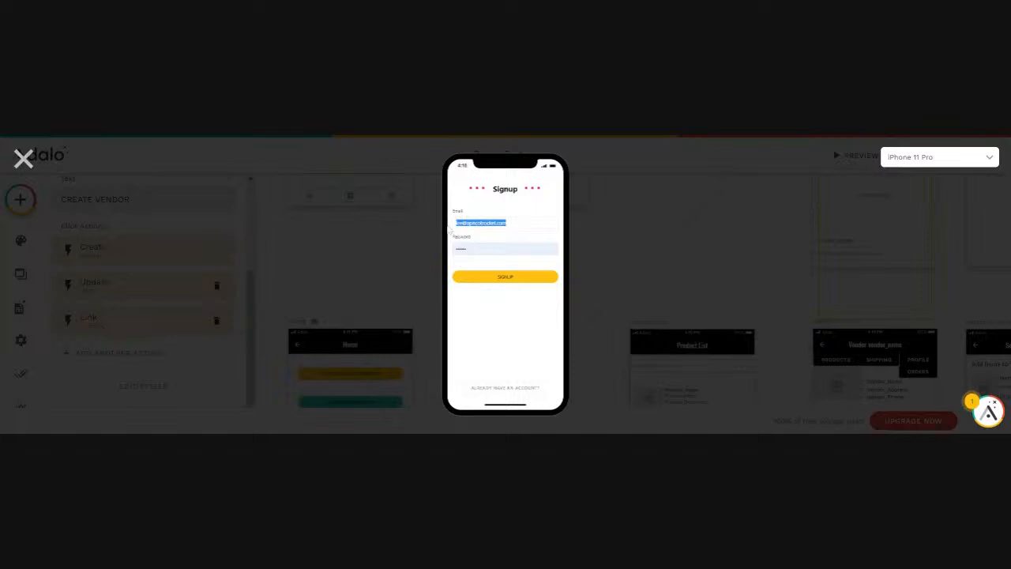
key("Tab")
type("•••••")
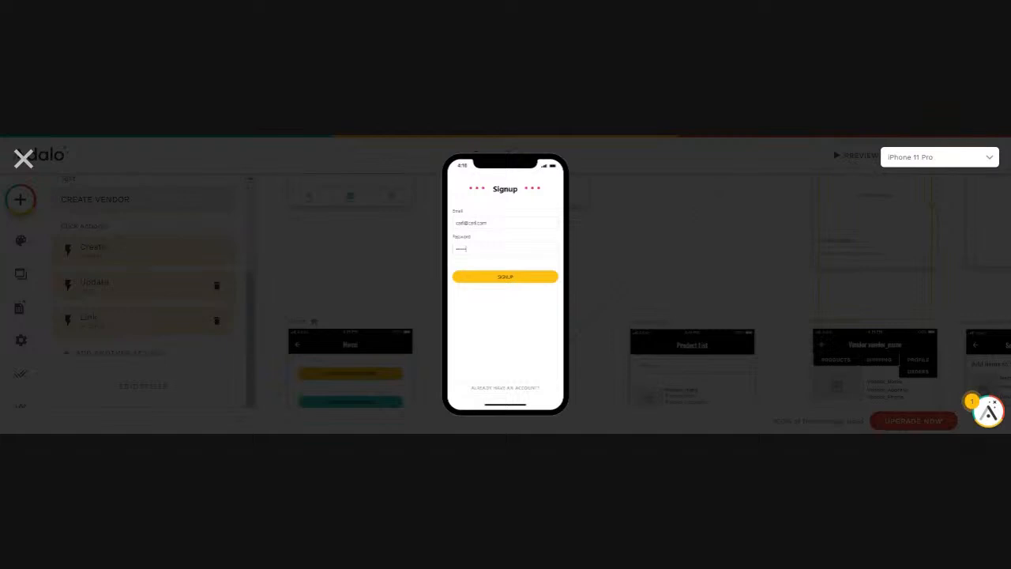
key("BackSpace")
key("BackSpace")
key("BackSpace")
type("••••")
left_click(503, 278)
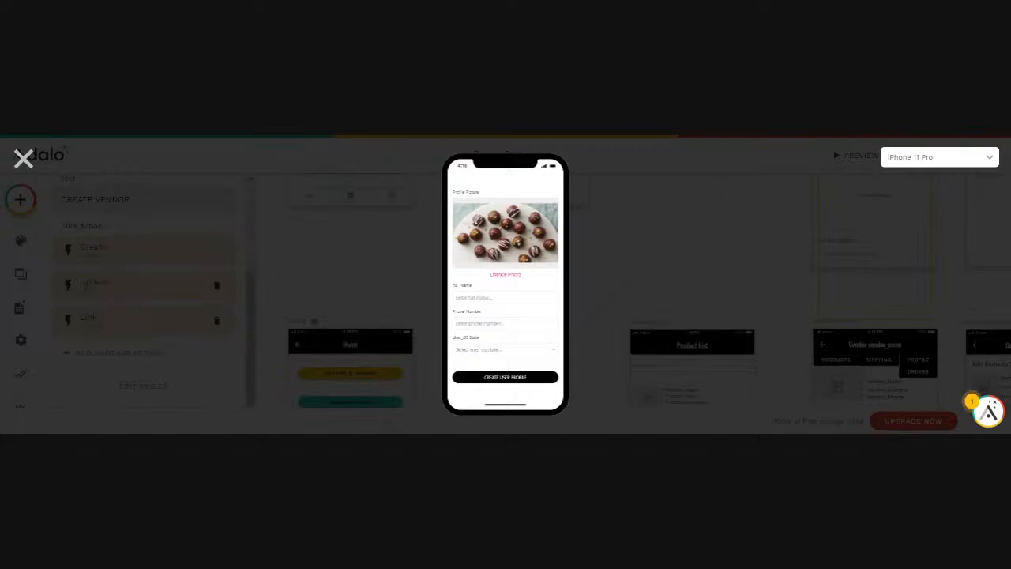
Fill in the user profile details, create the profile, and go to Become a Vendor
type("c")
type("4465556080")
left_click(506, 378)
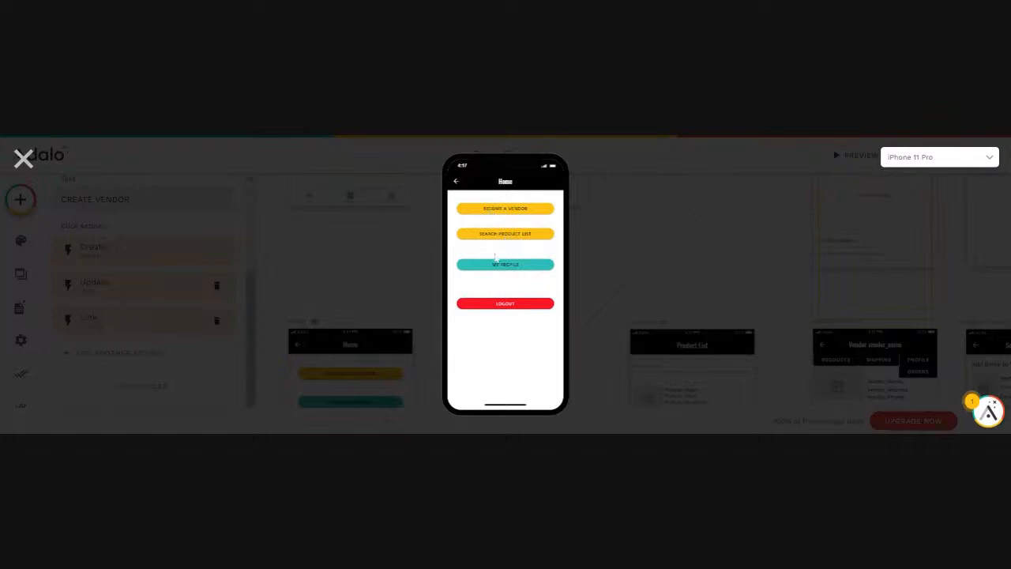
left_click(507, 210)
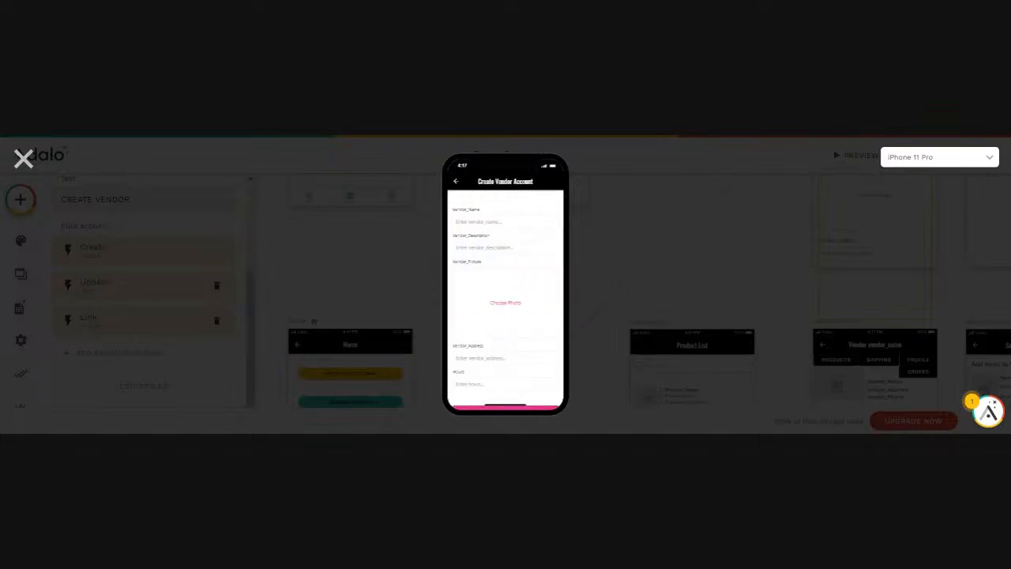
Create a vendor with name, 'We make Choco' description, web address and 'Noon till Midnight' hours, then close preview
type("dathy")
key("BackSpace")
key("BackSpace")
key("Tab")
type("We make Choco")
left_click(539, 367)
type("fd")
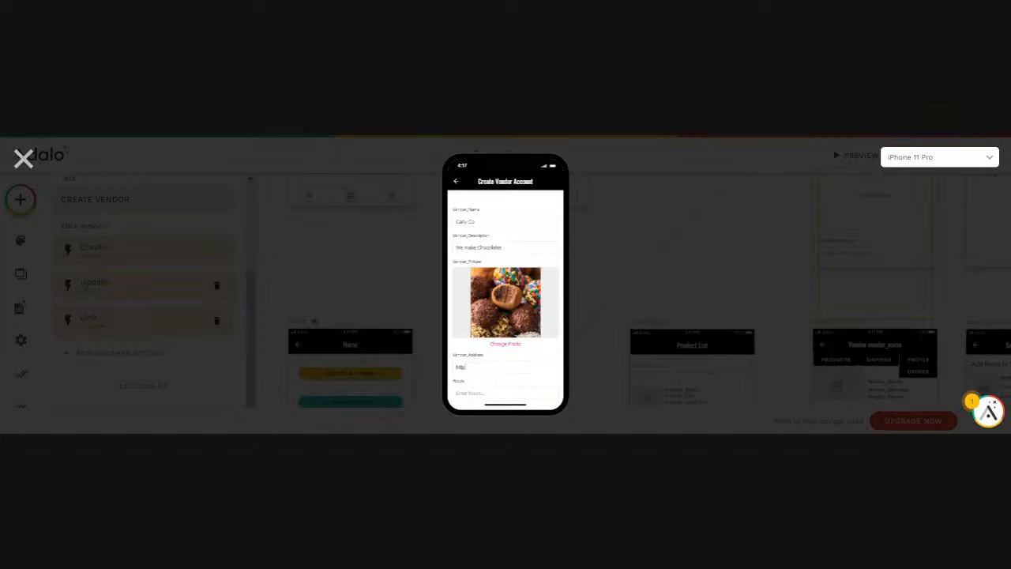
type("tps://callyco.com")
scroll(505, 300, "down", 1)
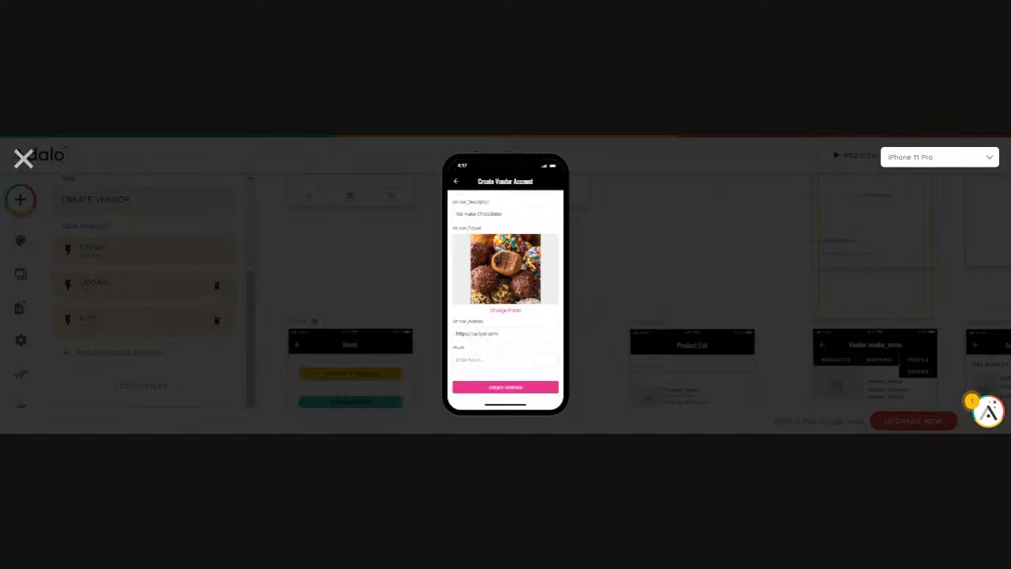
type("Noon till Midnight")
left_click(503, 388)
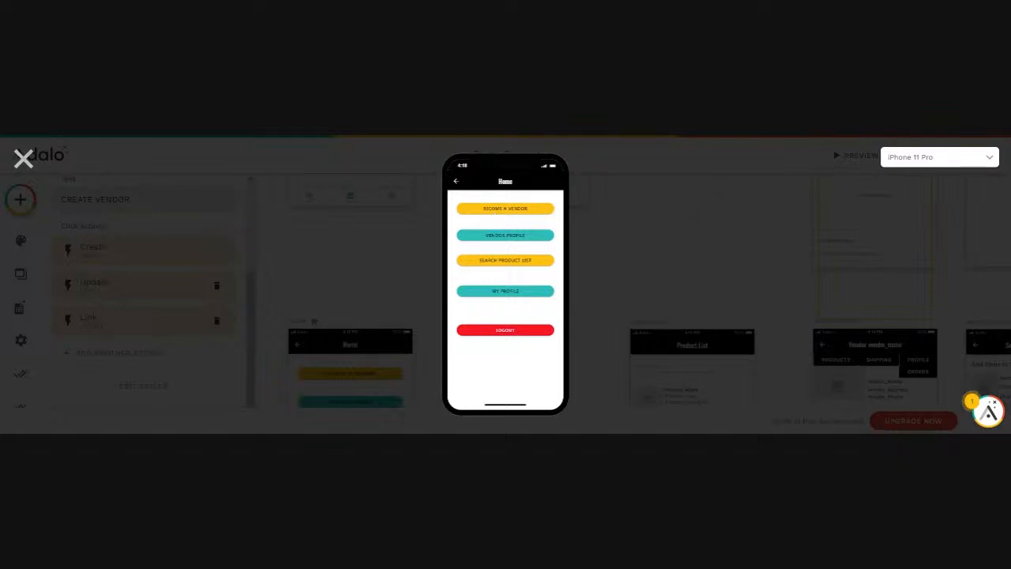
left_click(23, 158)
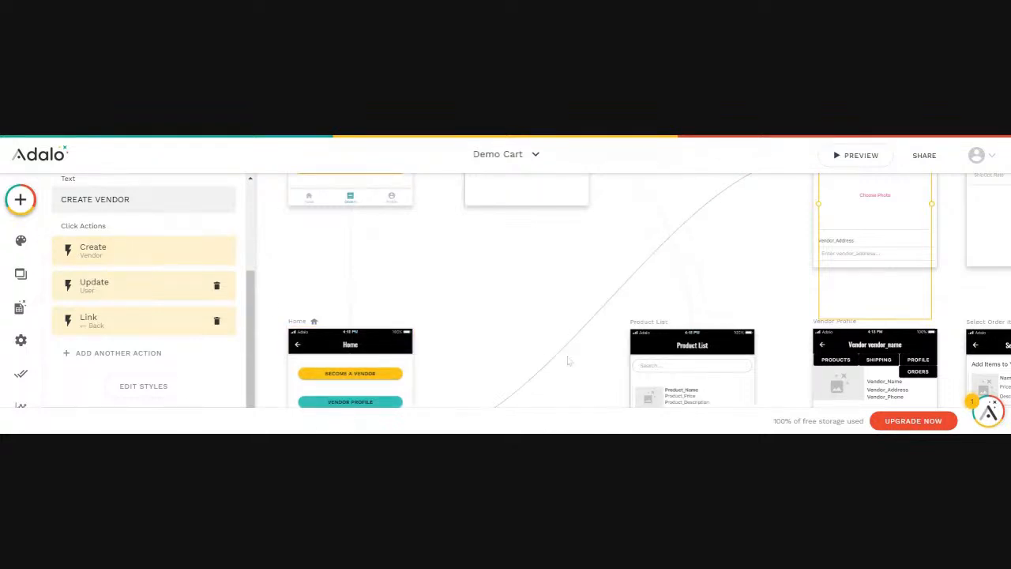
Set the Home screen's Become a Vendor button to Sometimes Visible
scroll(399, 338, "down", 1)
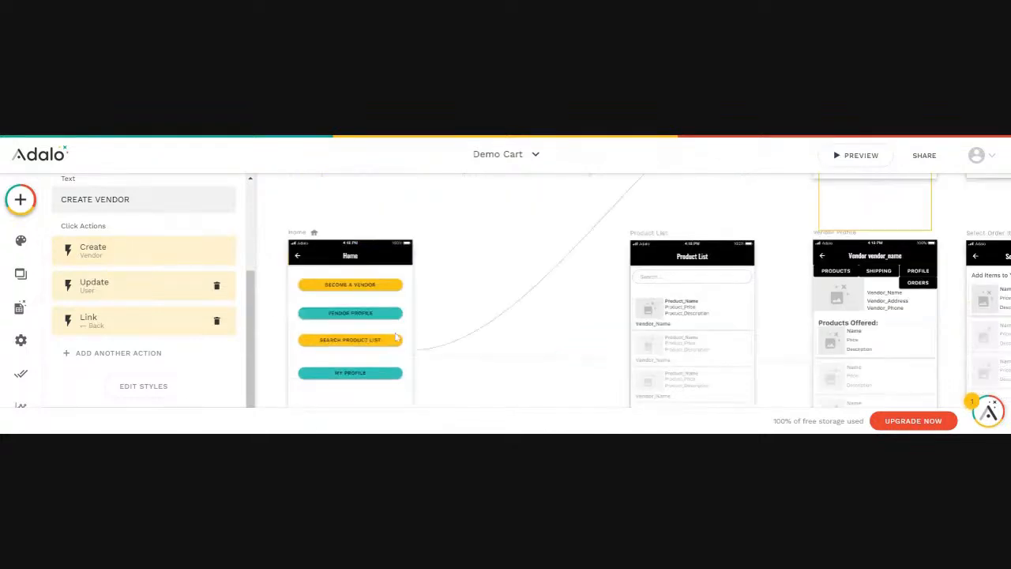
left_click(362, 292)
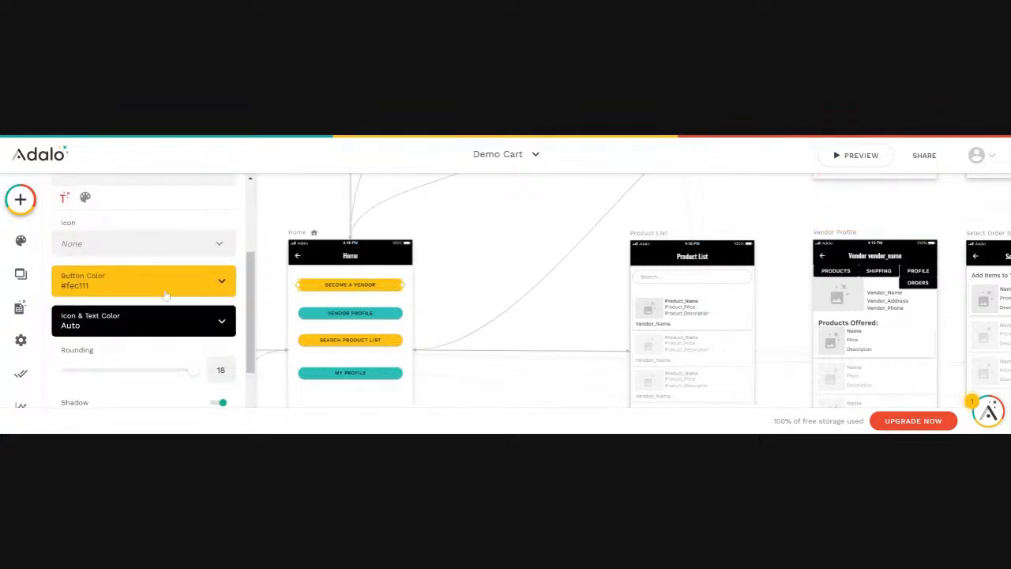
scroll(156, 271, "up", 2)
scroll(157, 272, "up", 1)
left_click(216, 214)
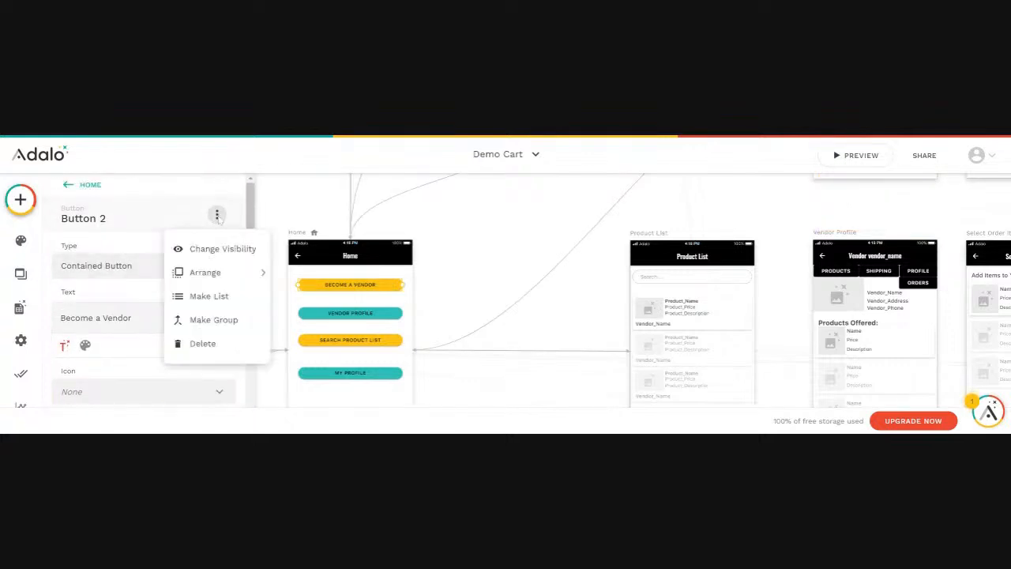
left_click(223, 251)
left_click(99, 267)
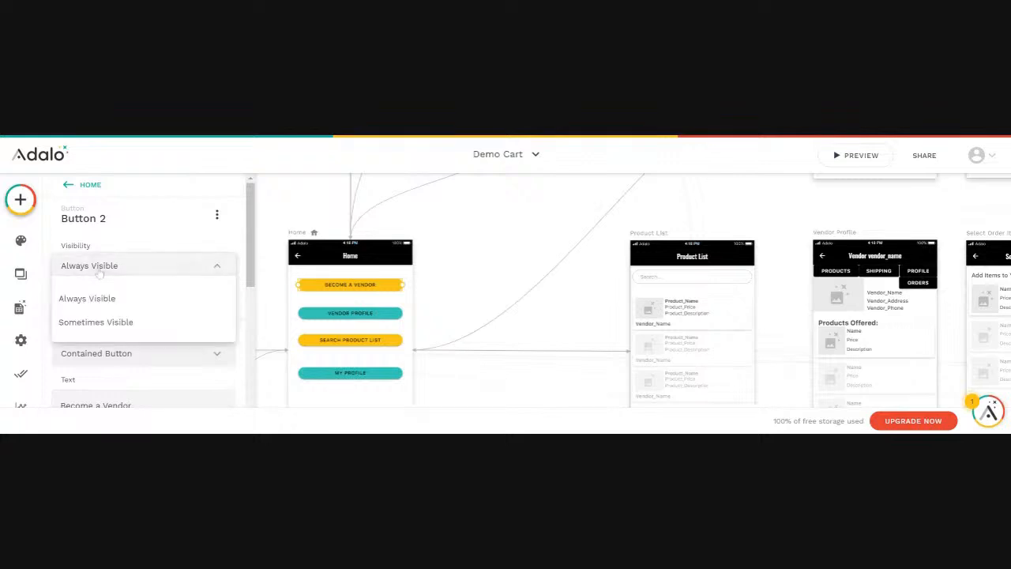
left_click(96, 323)
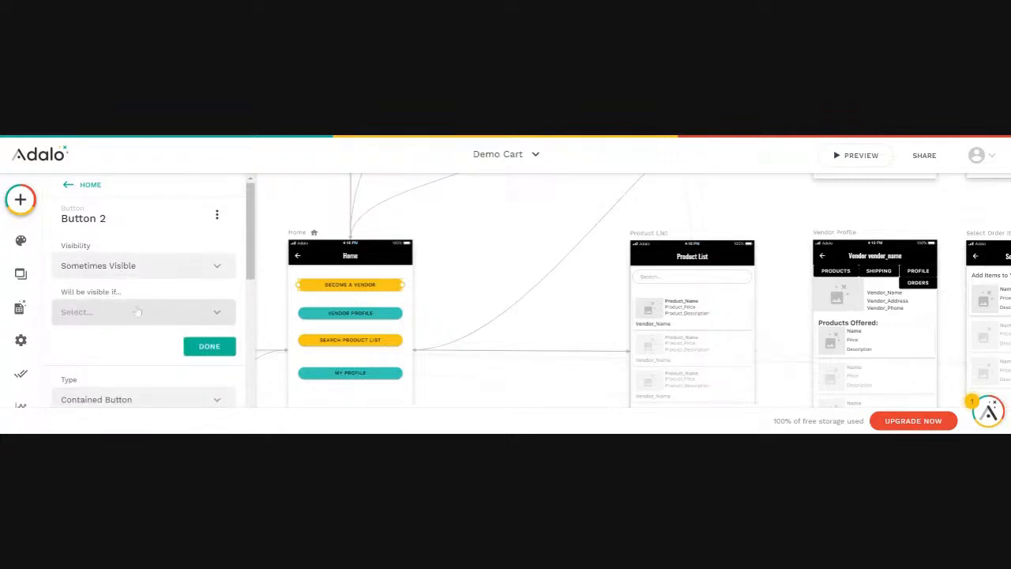
Add the condition Logged In User > User_VendorStatus is false, confirm, and preview the app
left_click(219, 314)
mouse_move(124, 164)
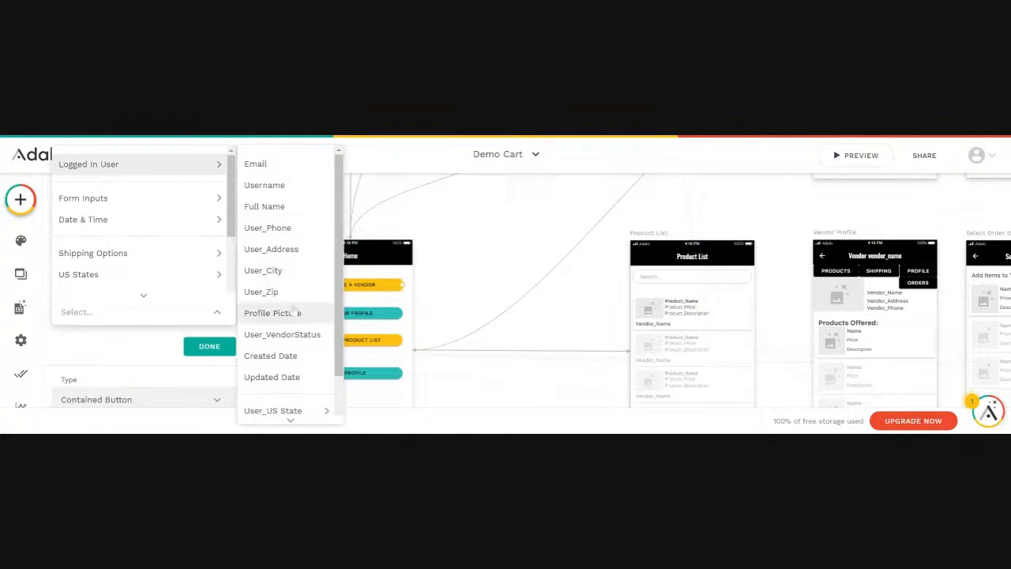
left_click(285, 334)
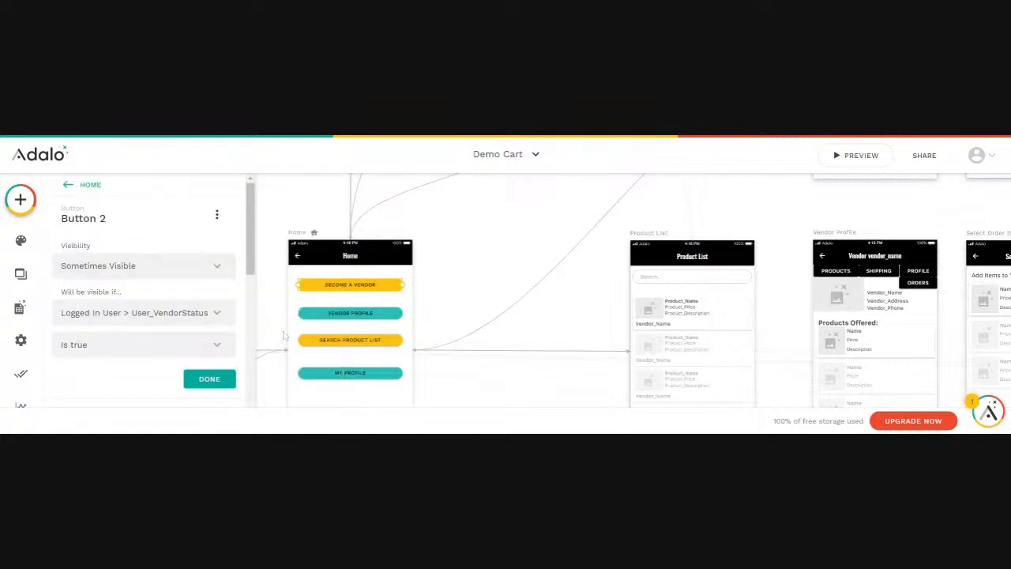
scroll(120, 257, "down", 2)
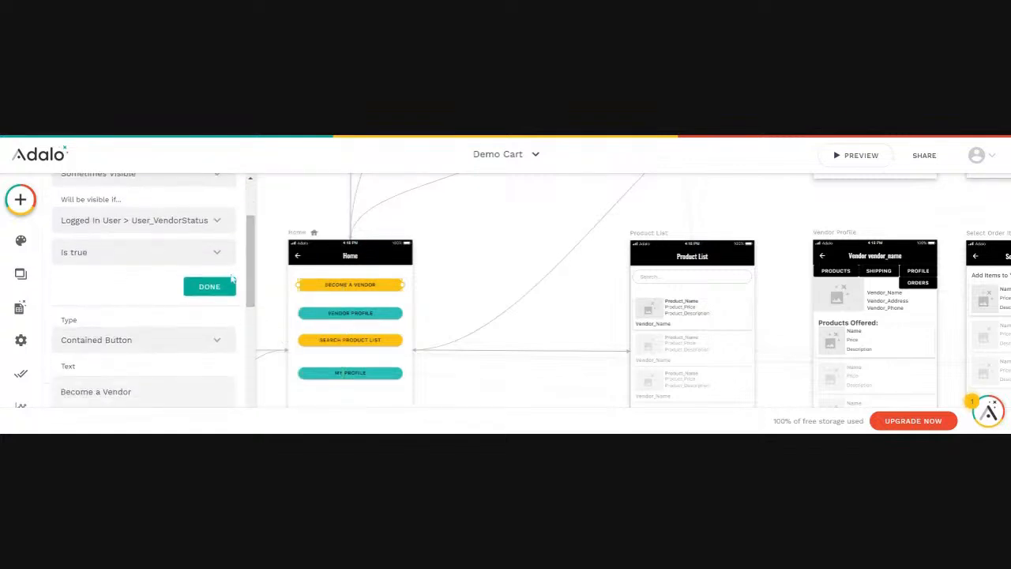
left_click(118, 253)
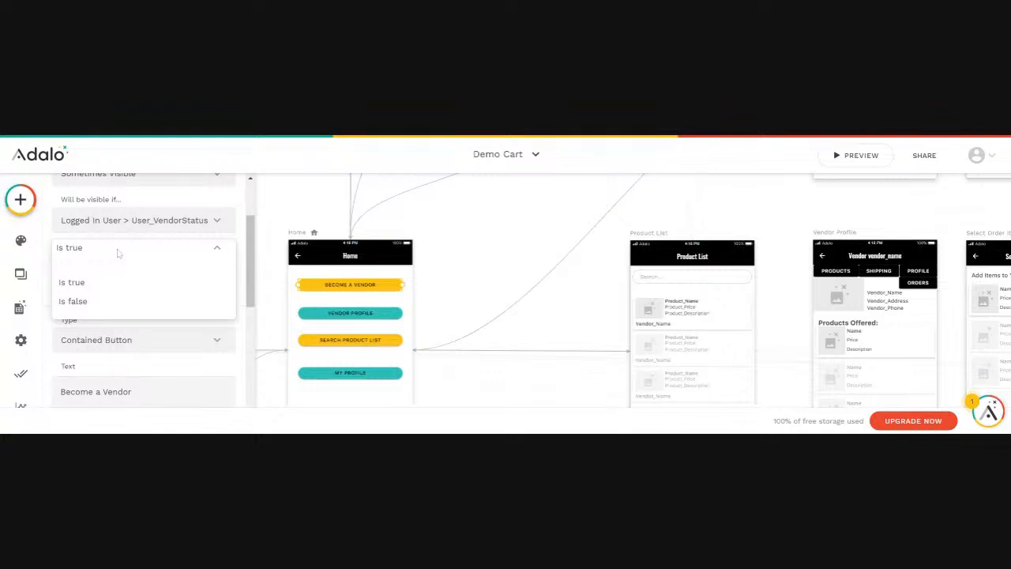
left_click(77, 304)
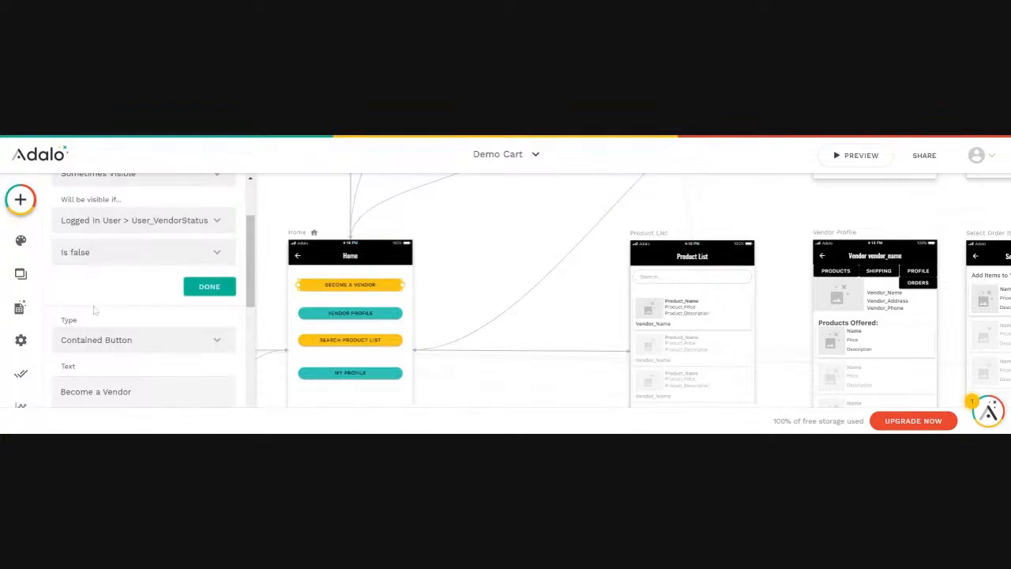
left_click(209, 287)
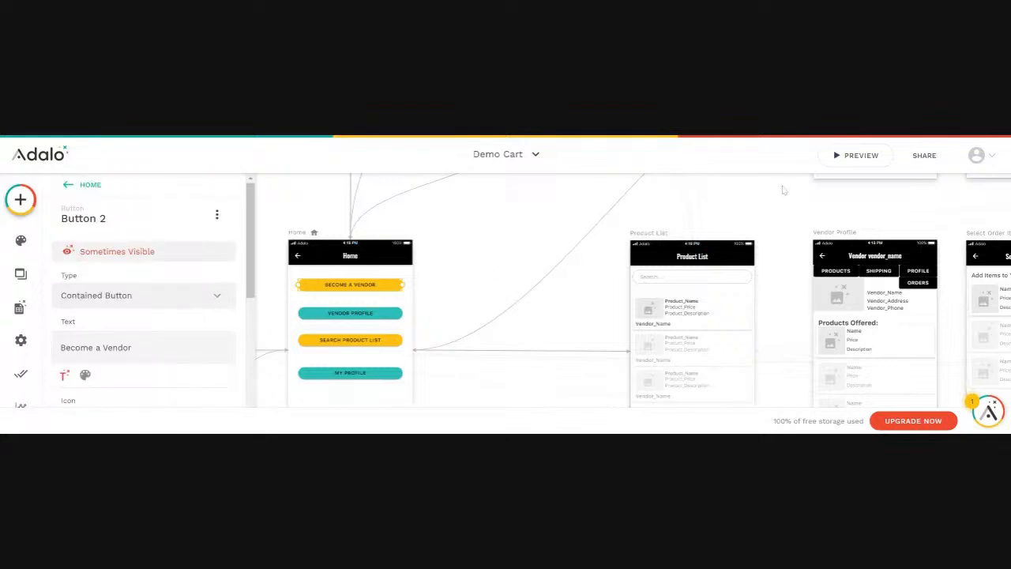
left_click(860, 156)
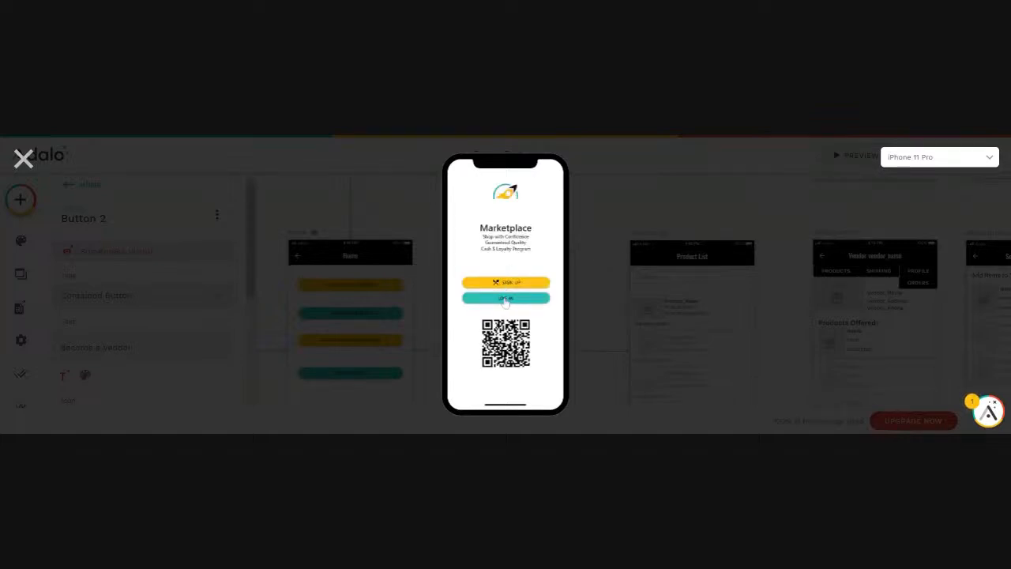
Log into the preview with an existing test user's email, check Home, then close the preview
left_click(506, 299)
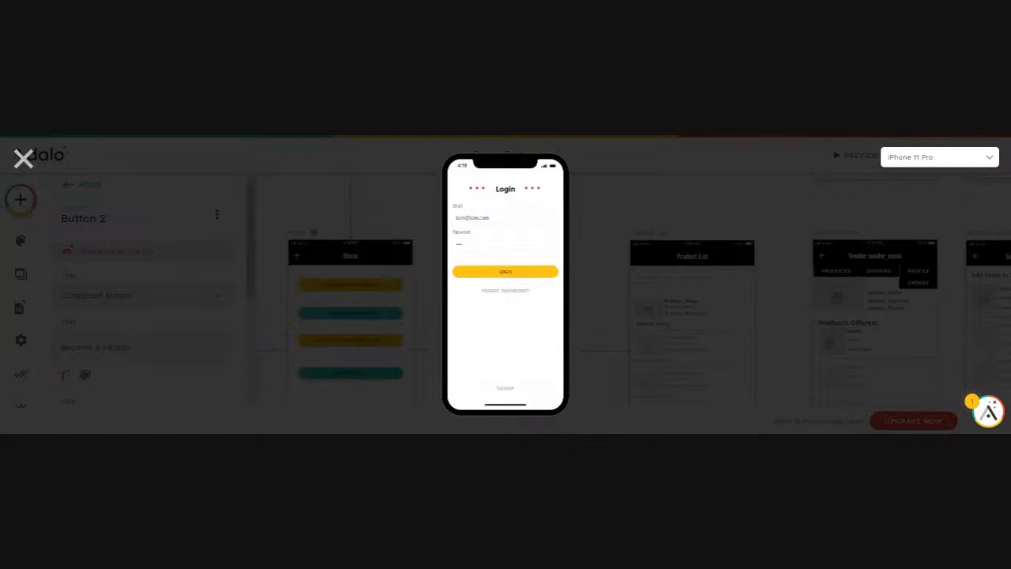
left_click_drag(472, 218, 444, 225)
key("Tab")
left_click(508, 276)
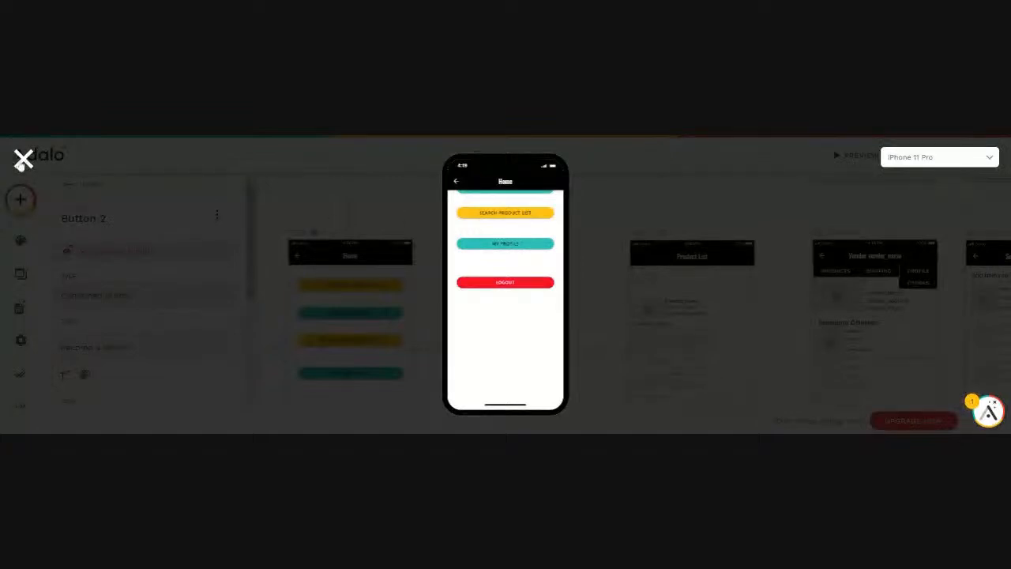
left_click(24, 160)
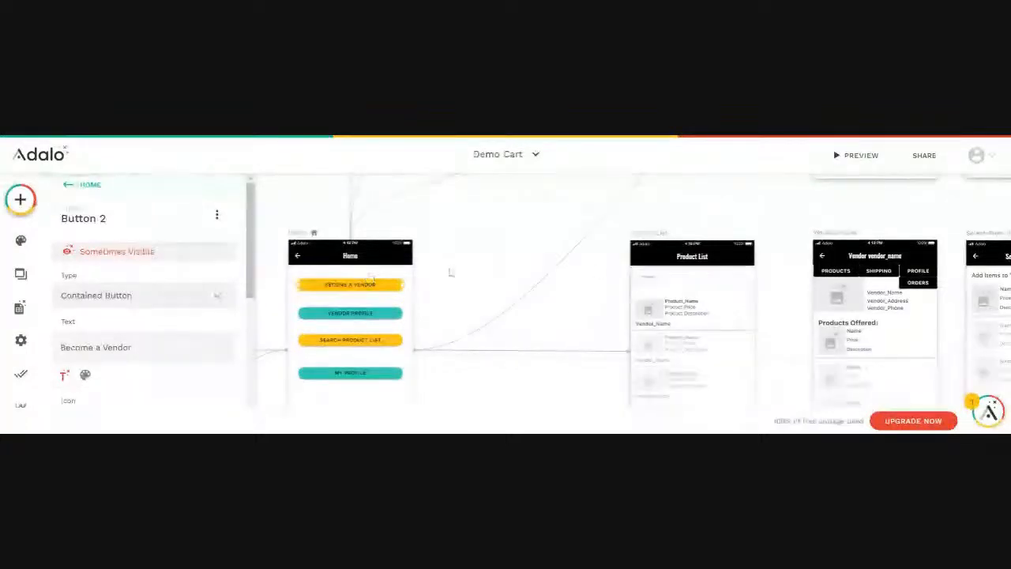
Restack Become a Vendor, Search Product List and My Profile tightly under Vendor Profile
left_click_drag(337, 288, 338, 298)
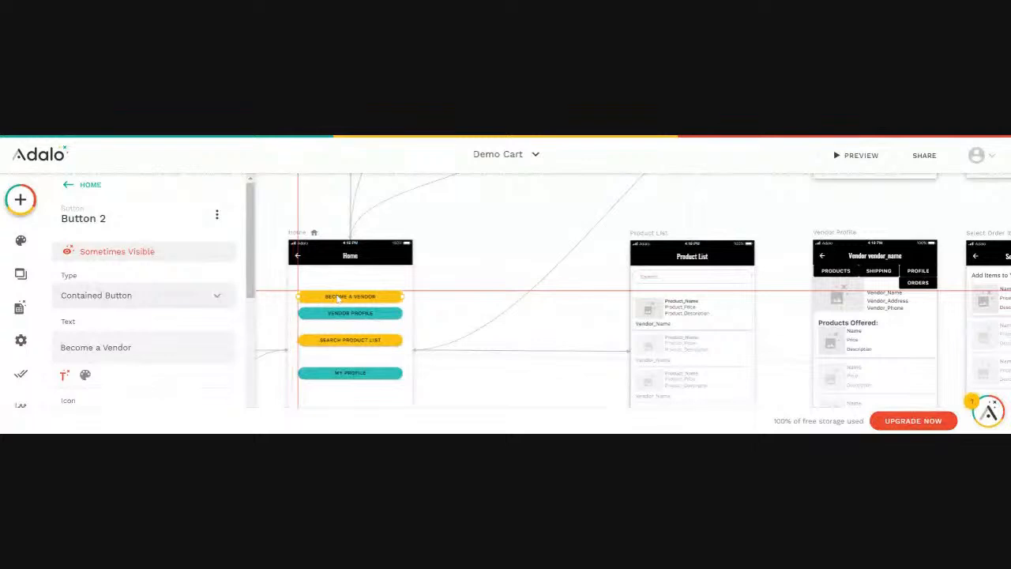
left_click_drag(341, 345, 340, 334)
left_click_drag(338, 373, 341, 349)
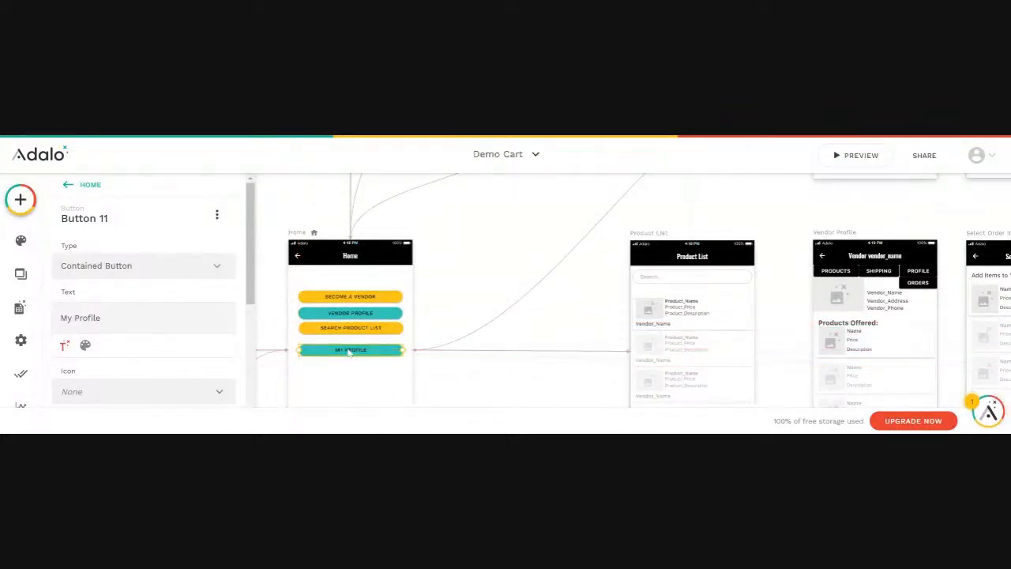
left_click(493, 274)
scroll(493, 274, "left", 3)
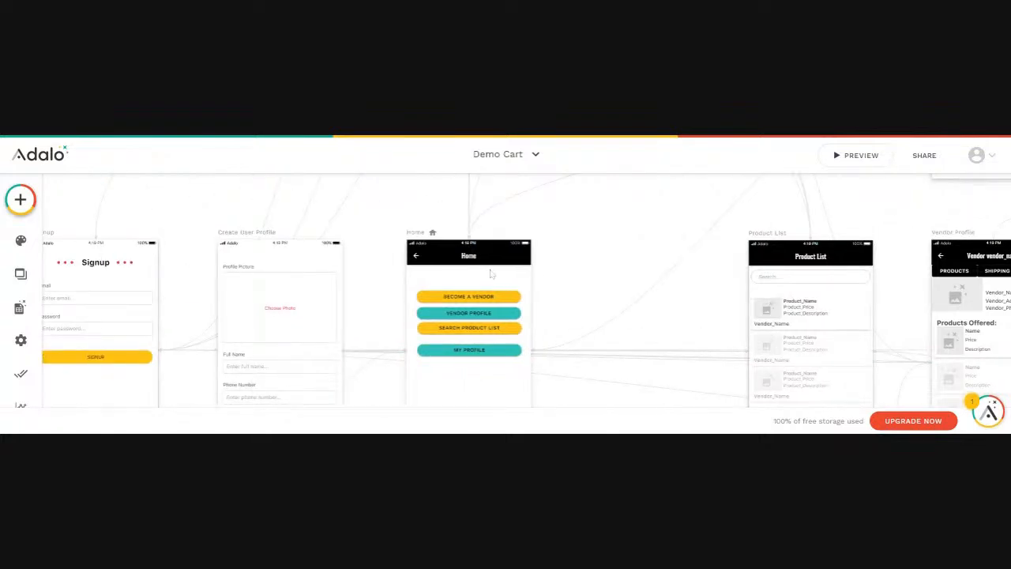
scroll(529, 315, "up", 2)
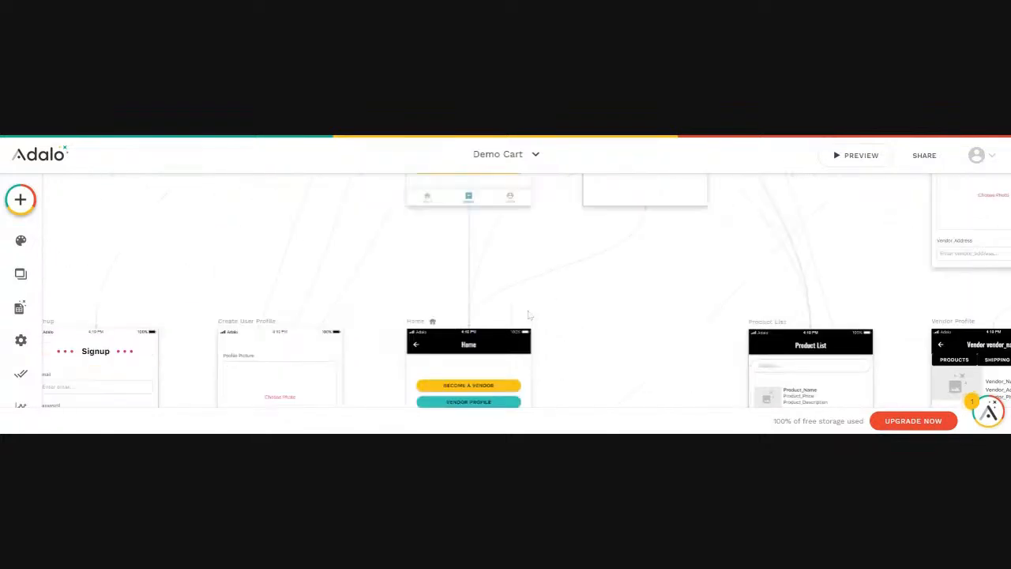
scroll(529, 315, "down", 2)
scroll(521, 323, "up", 3)
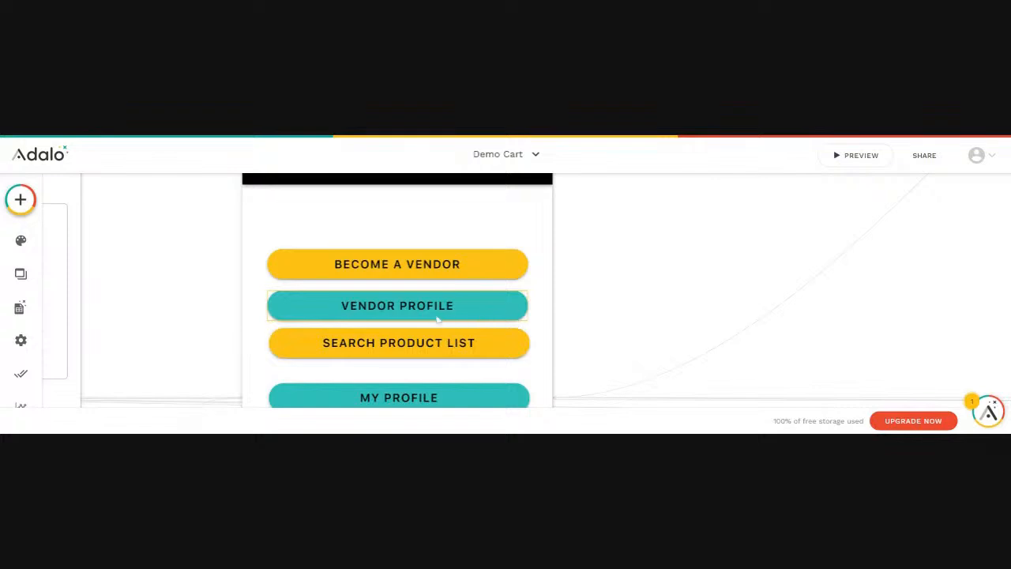
left_click_drag(367, 394, 371, 383)
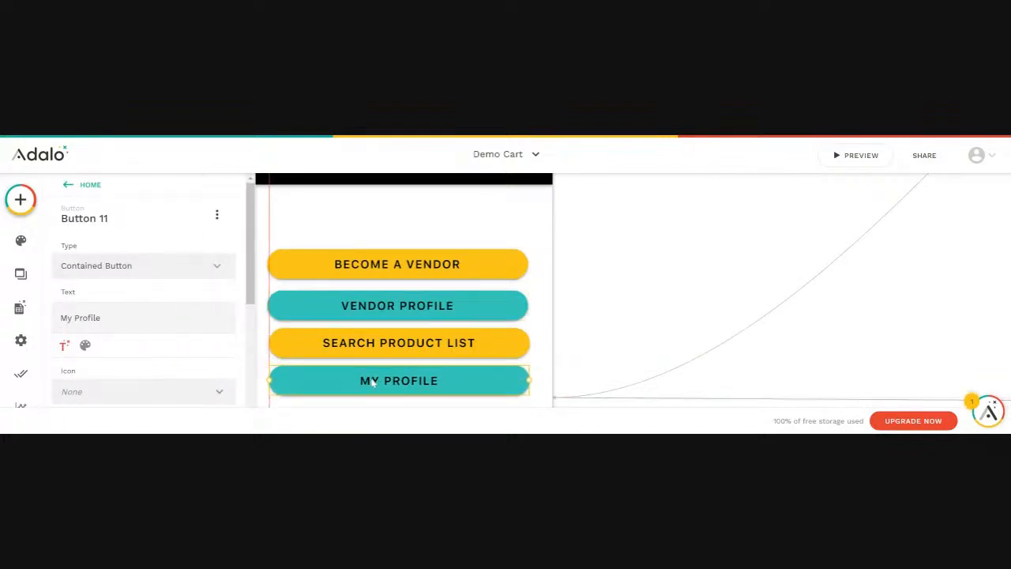
scroll(437, 340, "down", 4)
scroll(424, 348, "up", 4)
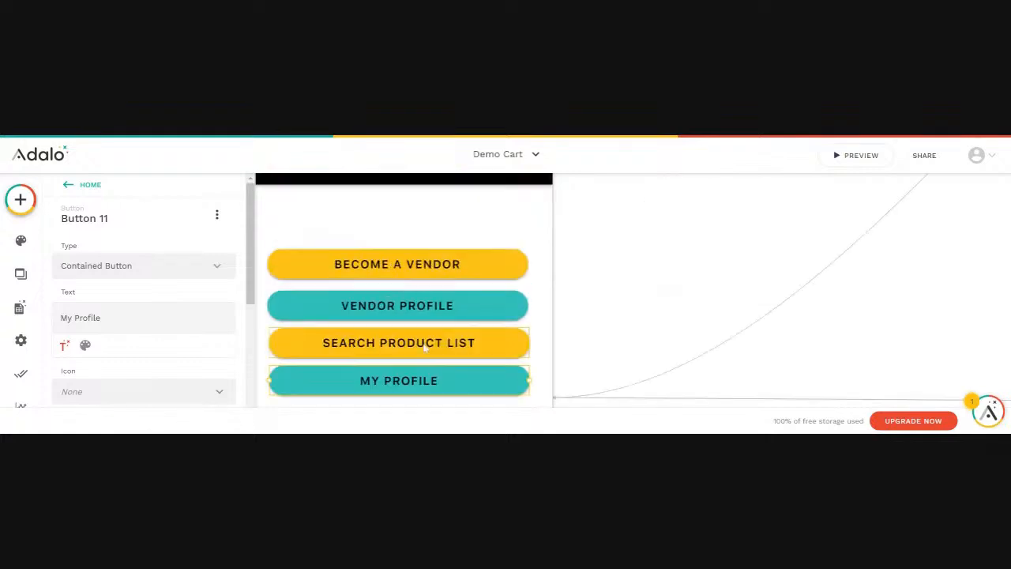
Nudge the Become a Vendor button slightly lower, then launch the app preview
left_click(392, 270)
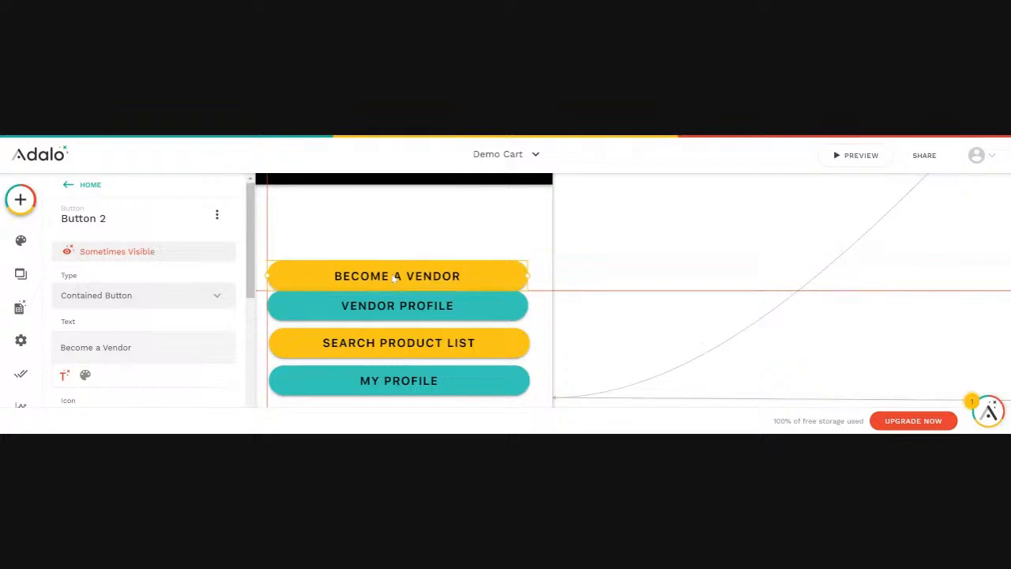
scroll(395, 275, "up", 5)
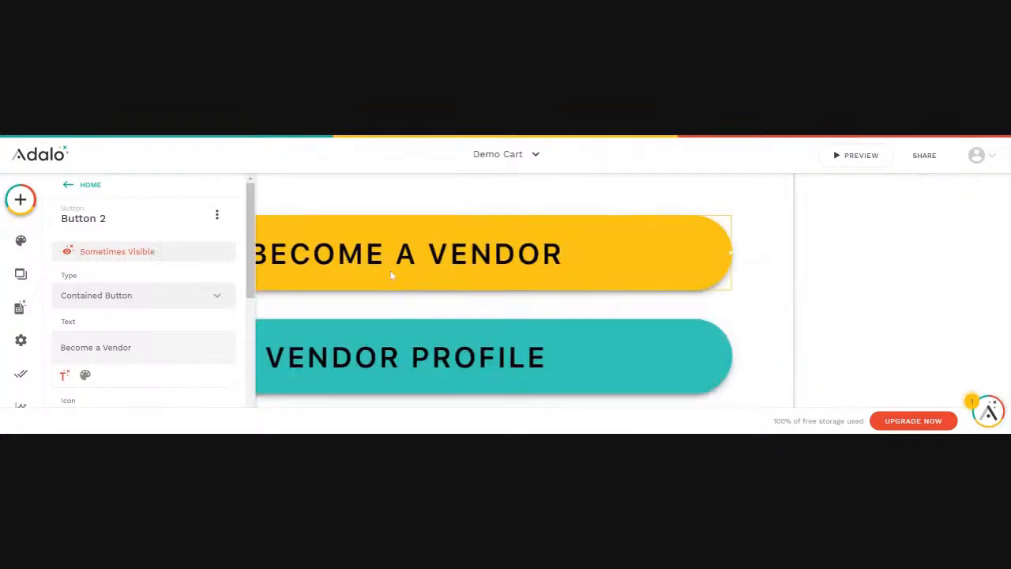
left_click_drag(385, 270, 385, 278)
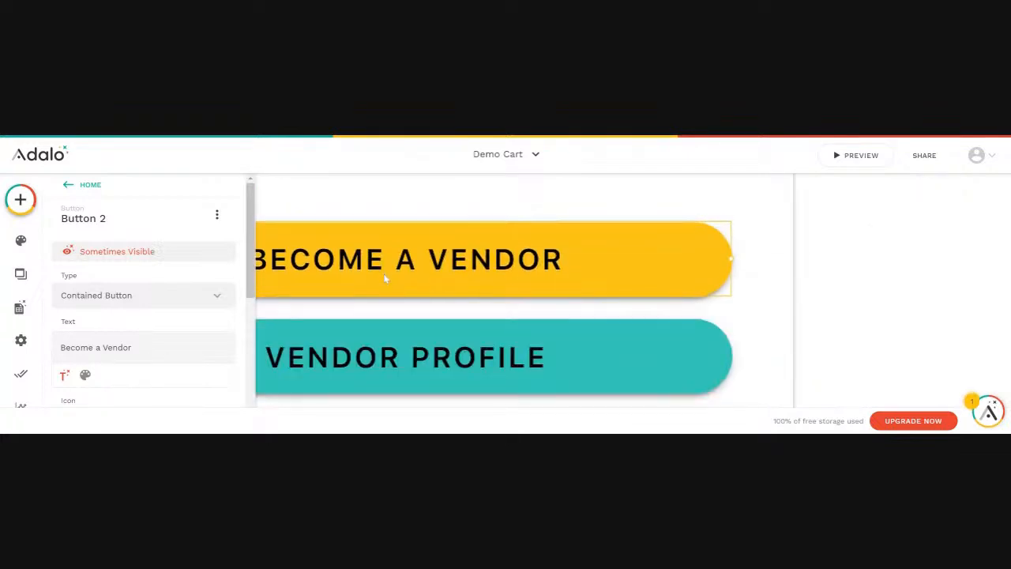
scroll(597, 329, "down", 2)
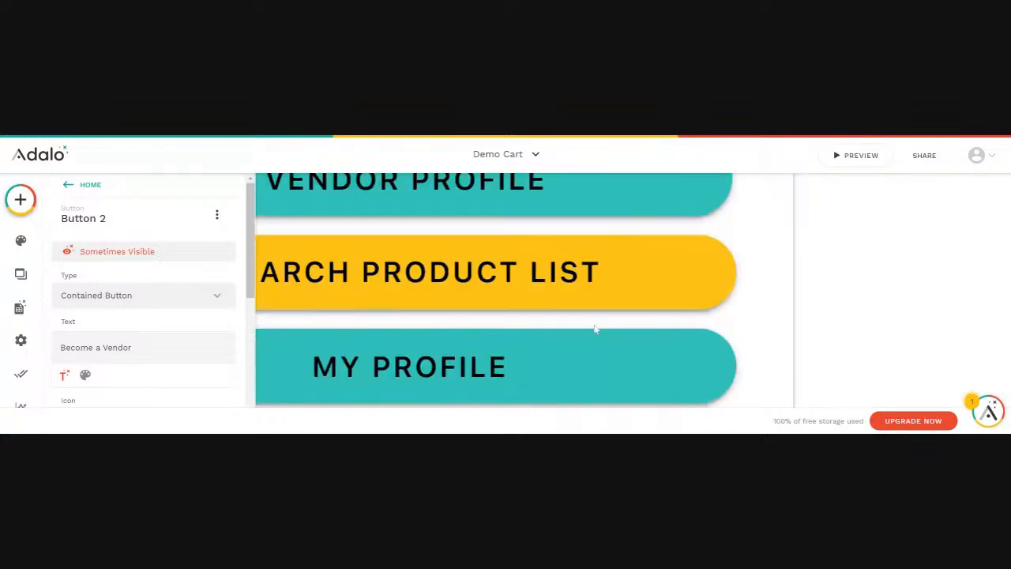
scroll(594, 329, "up", 2)
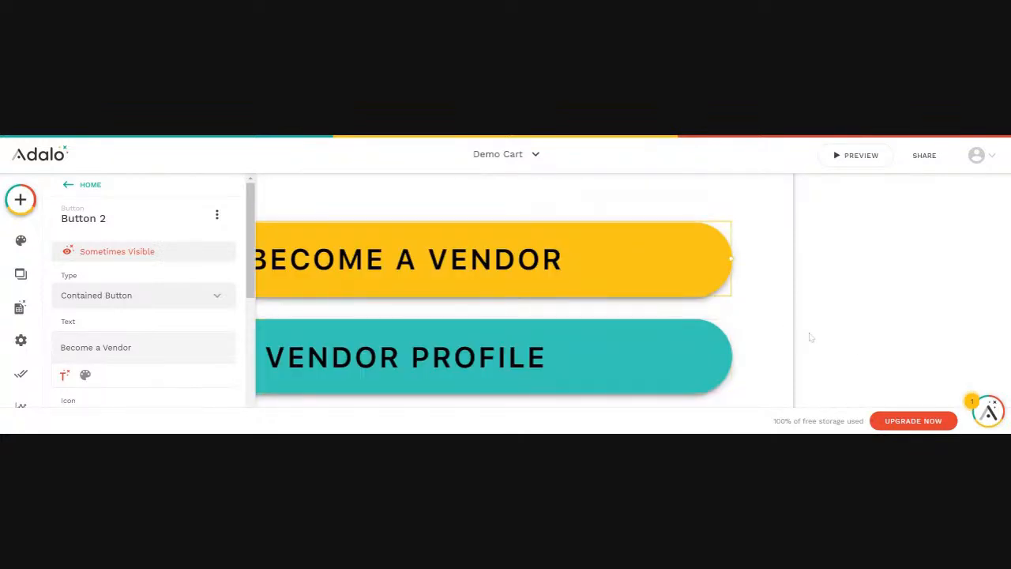
left_click(852, 347)
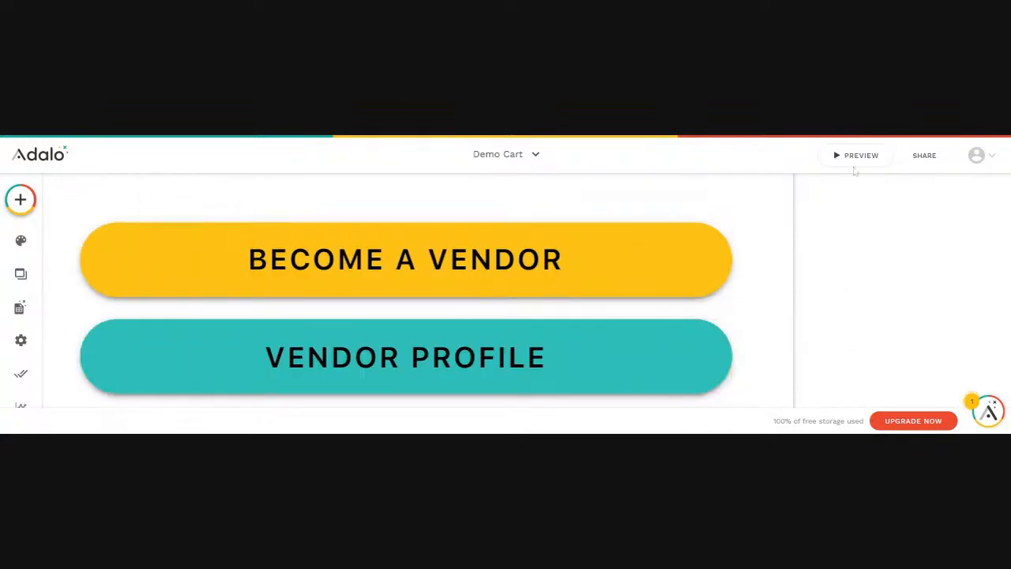
left_click(854, 155)
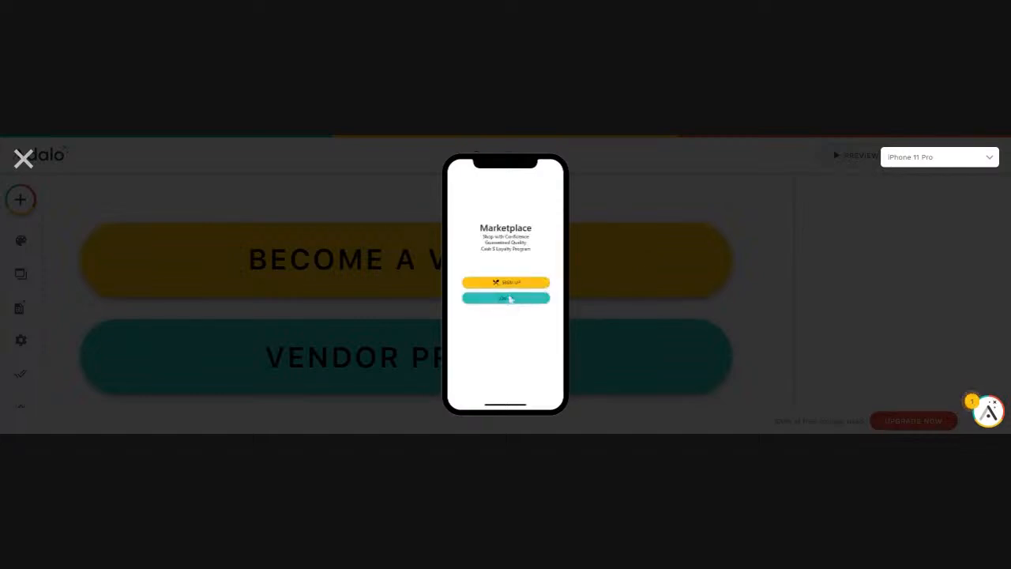
Log into the preview with a different test user's email, view Home, then close the preview
left_click(526, 297)
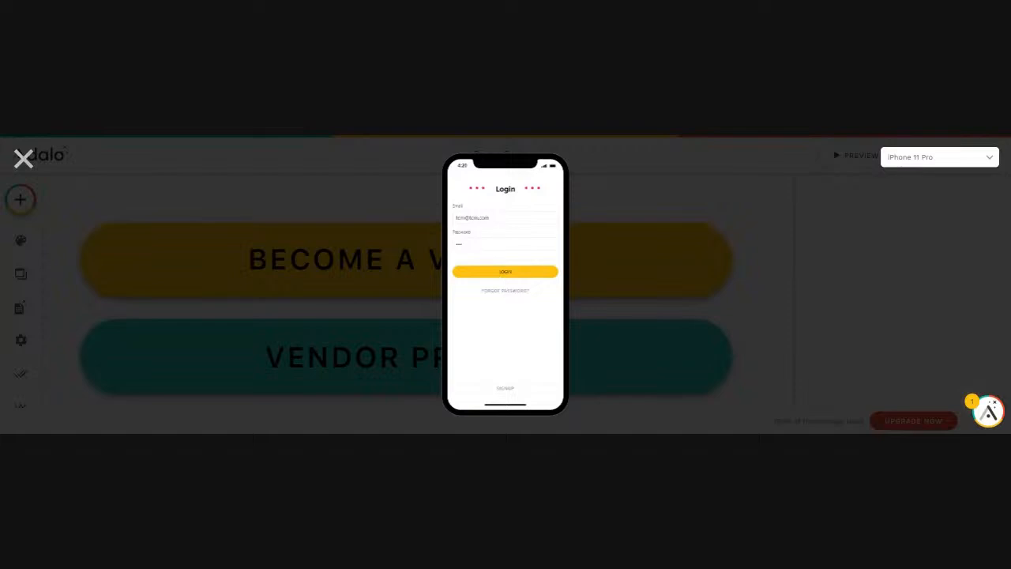
left_click_drag(491, 218, 441, 224)
type("sa")
type(".co")
left_click(498, 272)
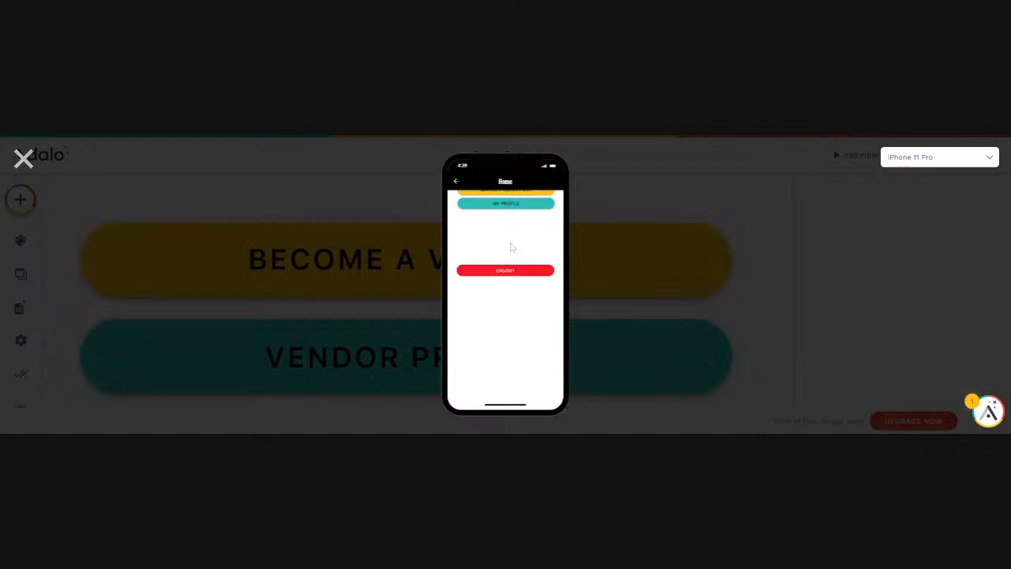
left_click(23, 159)
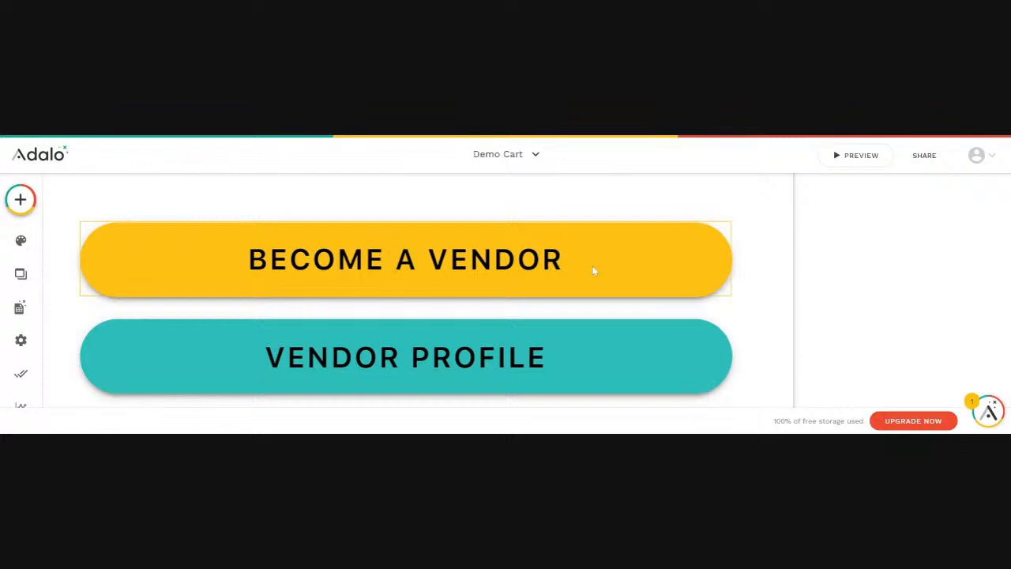
Select Become a Vendor through My Profile together and drag all four buttons lower
scroll(594, 271, "down", 5)
scroll(594, 271, "up", 3)
scroll(593, 269, "down", 3)
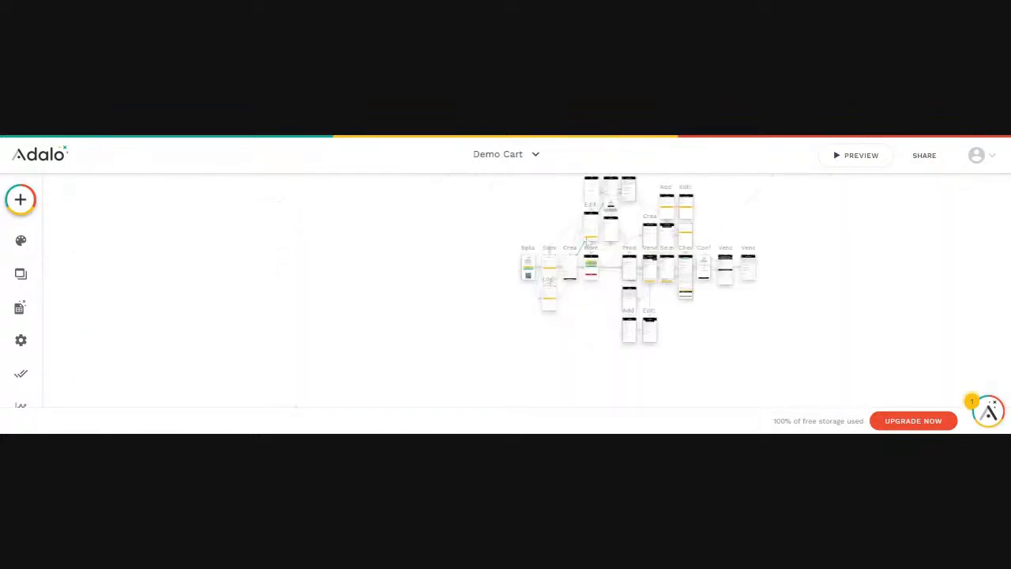
scroll(601, 273, "up", 5)
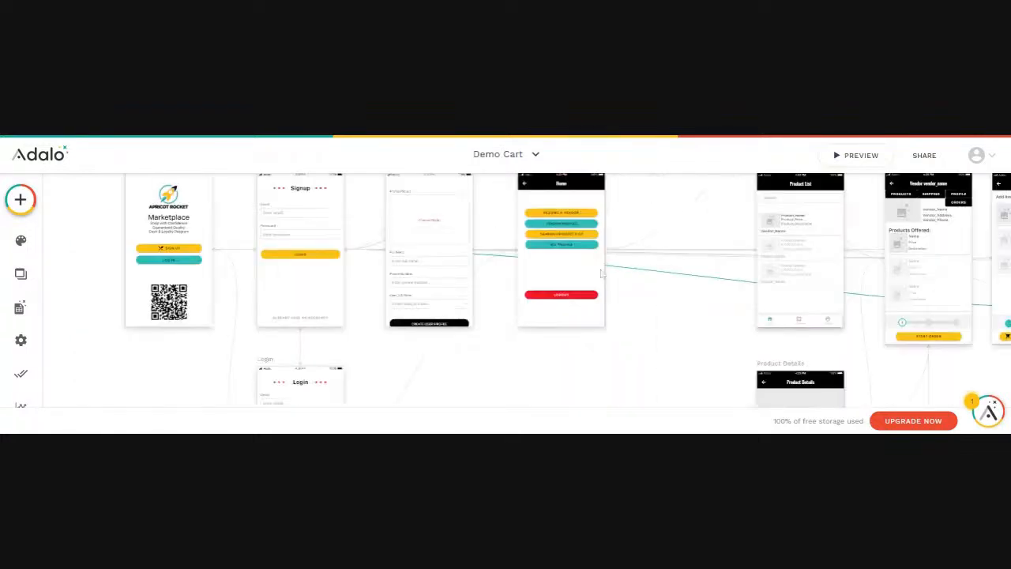
left_click(557, 213)
left_click(555, 223, "shift")
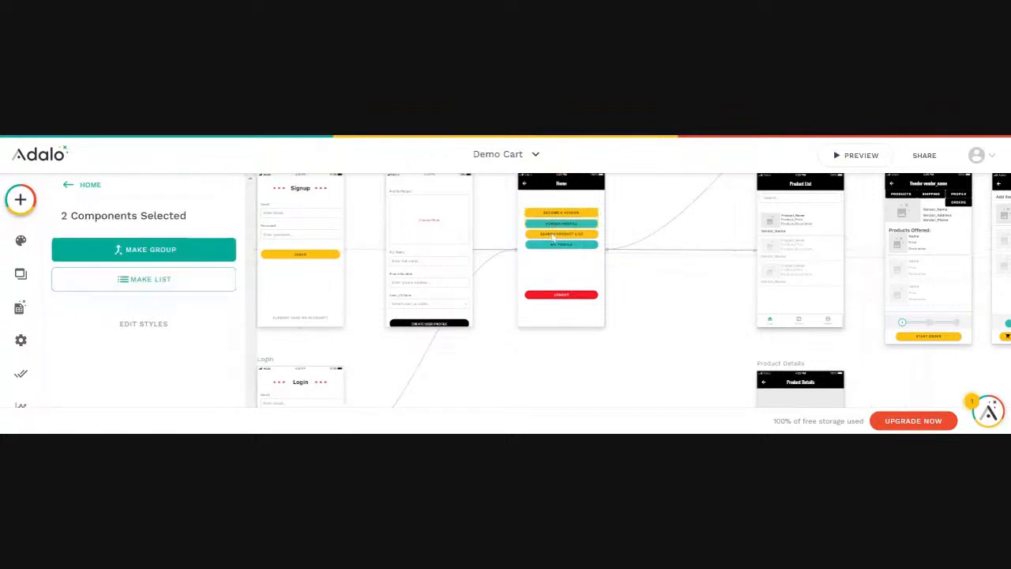
left_click(555, 233, "shift")
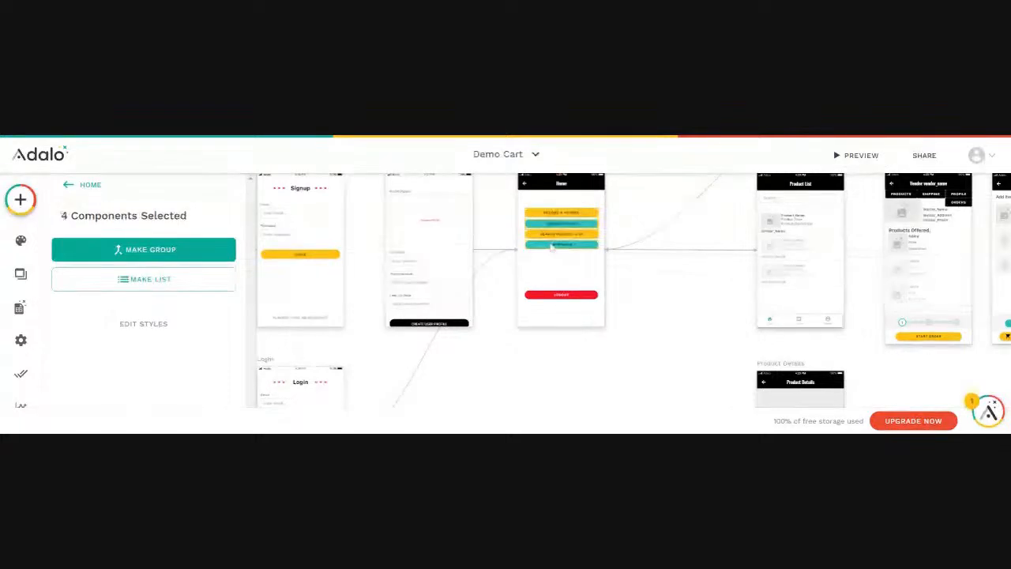
left_click(552, 245, "shift")
left_click_drag(558, 230, 559, 249)
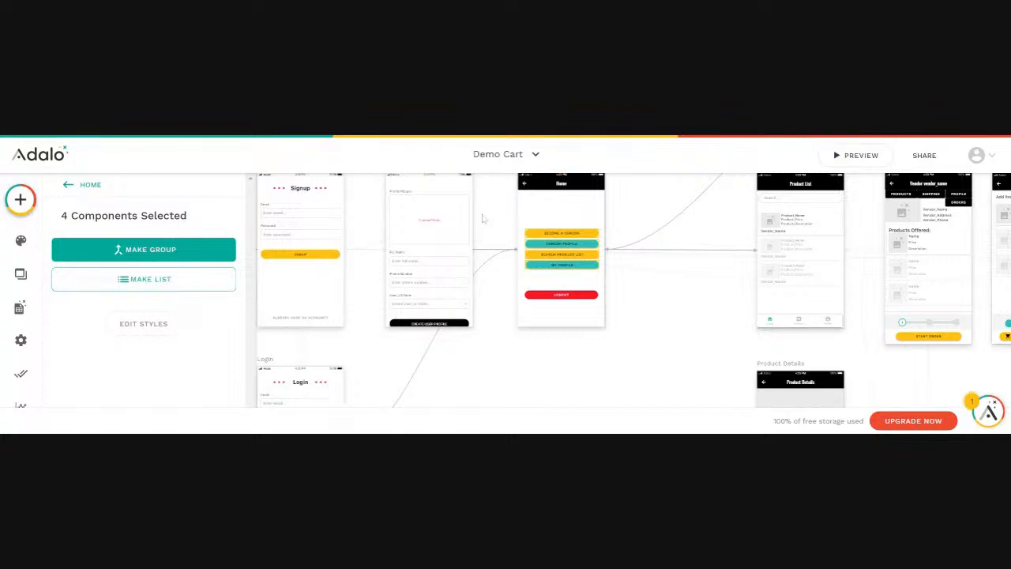
left_click(511, 373)
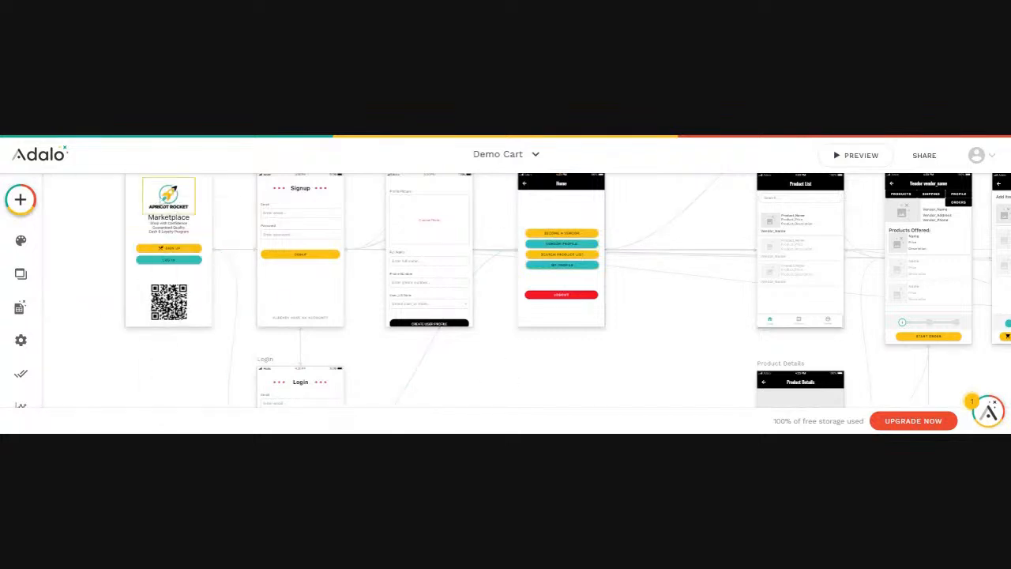
Copy the Apricot Rocket logo from the Splash screen and paste it at the top of Home
left_click(169, 199)
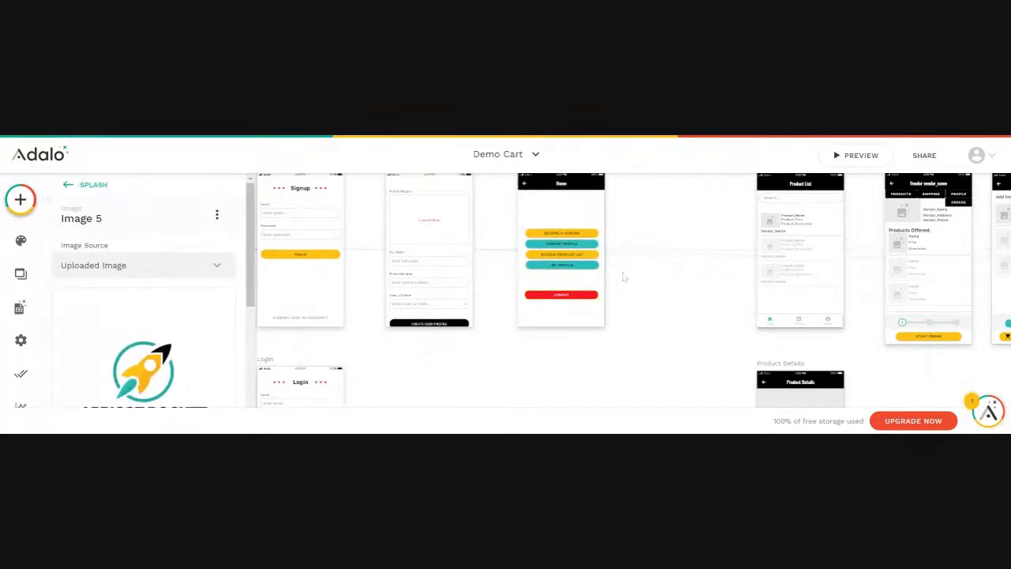
left_click(468, 385)
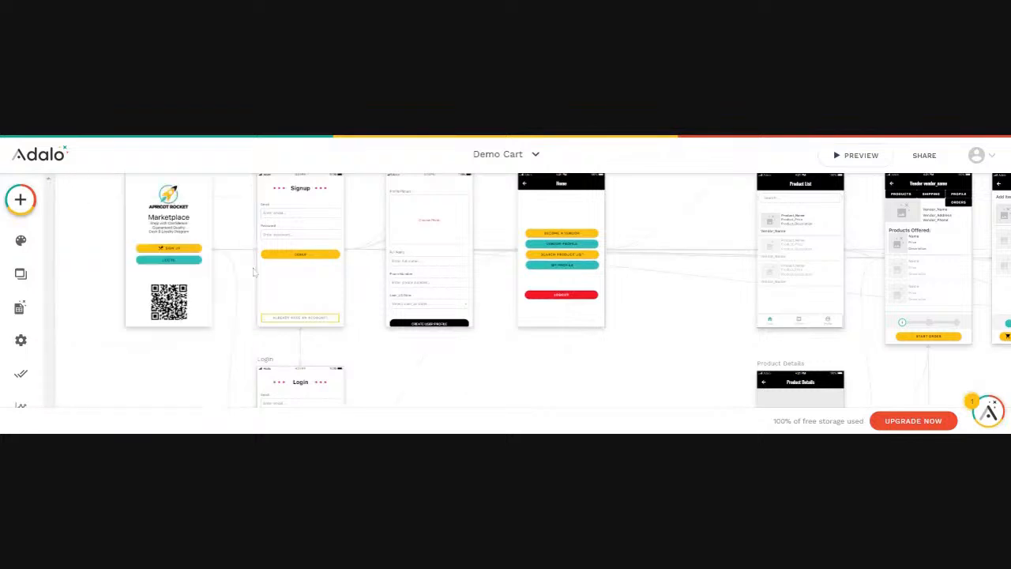
left_click(172, 212)
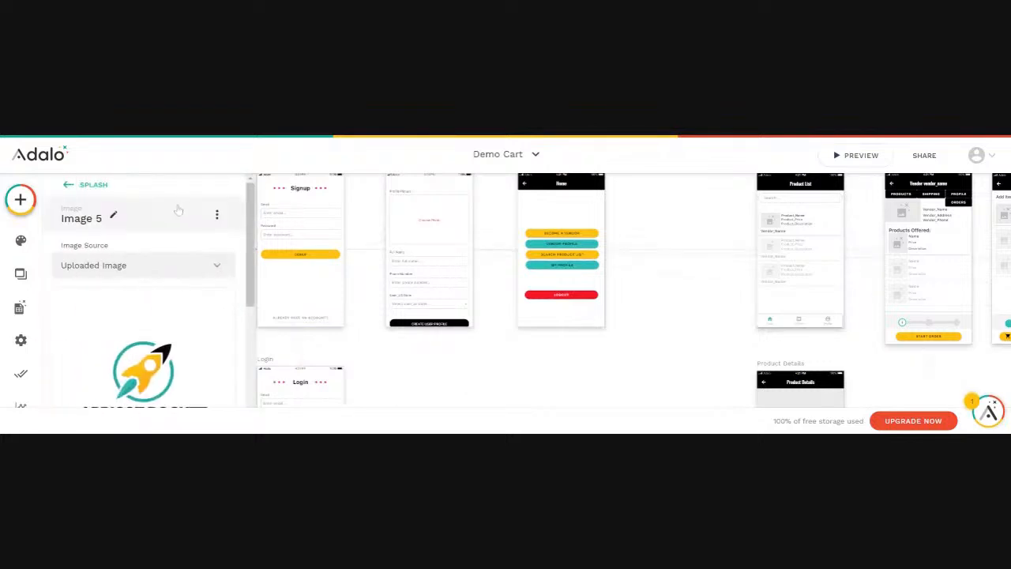
scroll(532, 221, "up", 2)
left_click(527, 255)
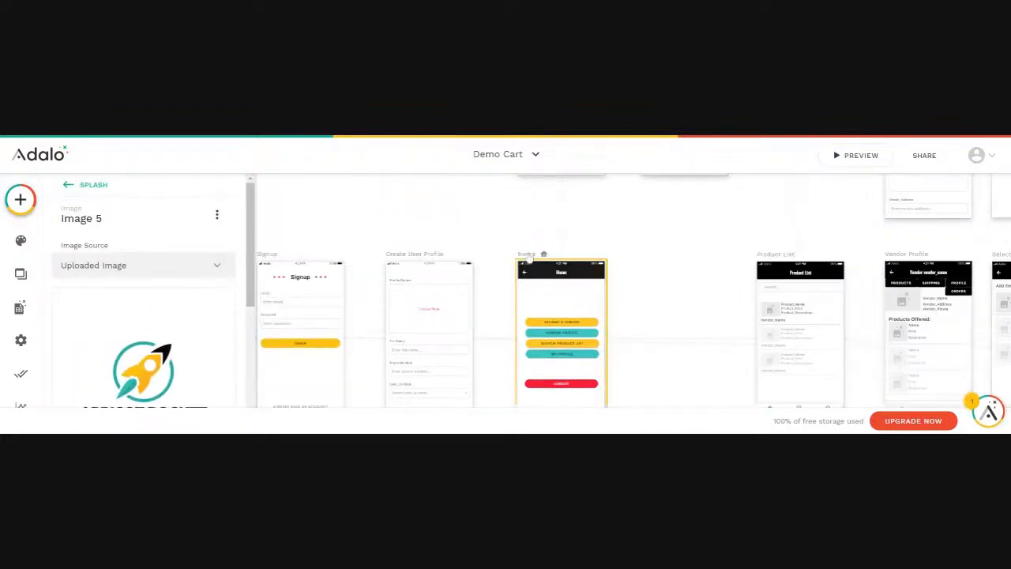
key("ctrl+v")
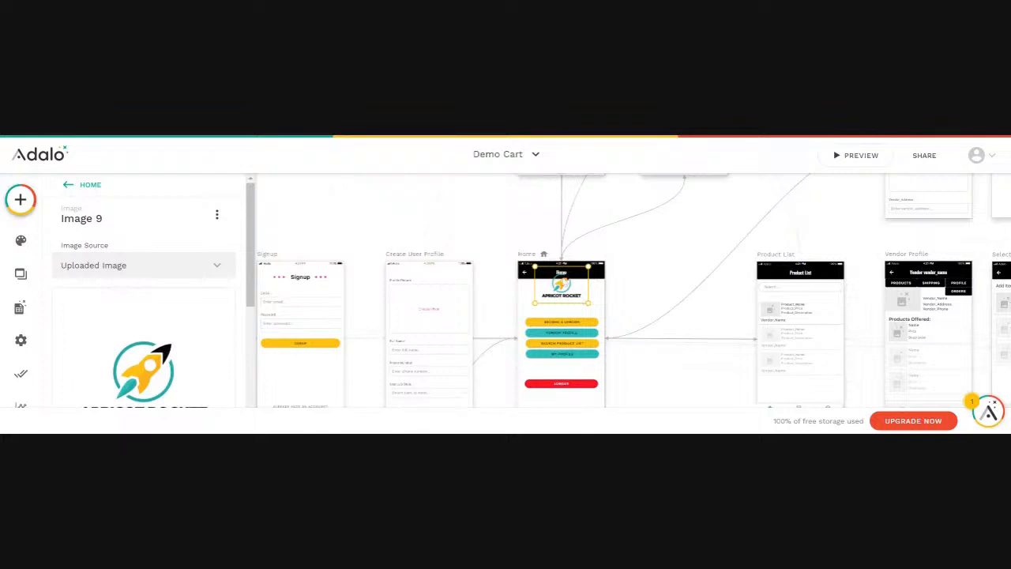
left_click_drag(560, 285, 560, 297)
left_click(655, 345)
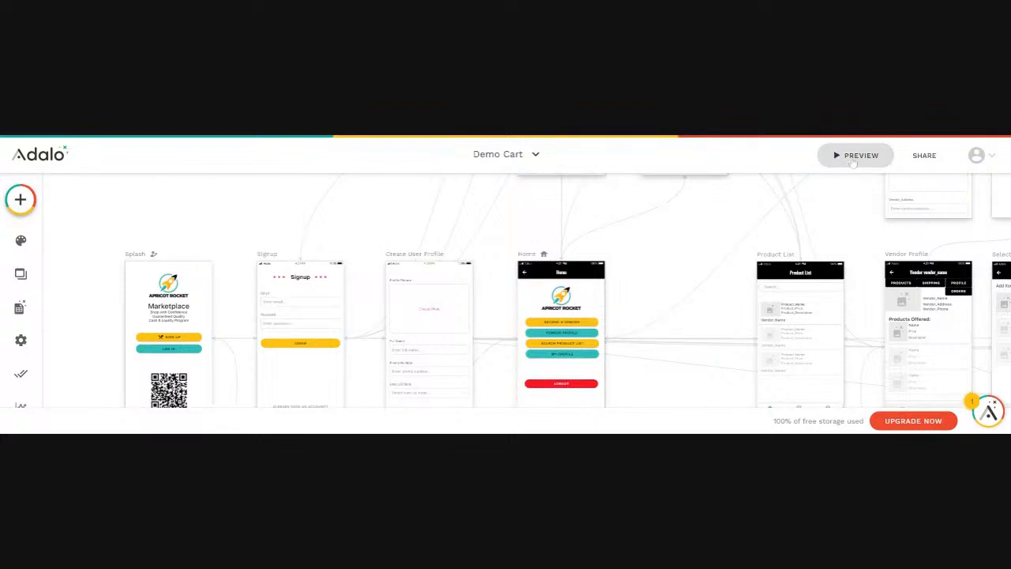
Preview the app, log in as another test user, and open the empty Vendor Profile list
left_click(853, 156)
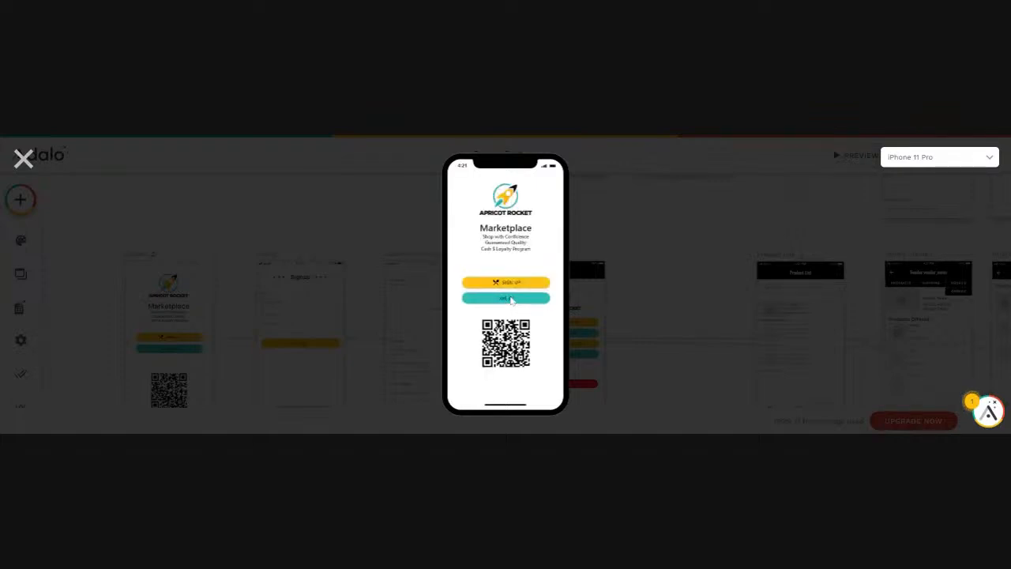
left_click(512, 299)
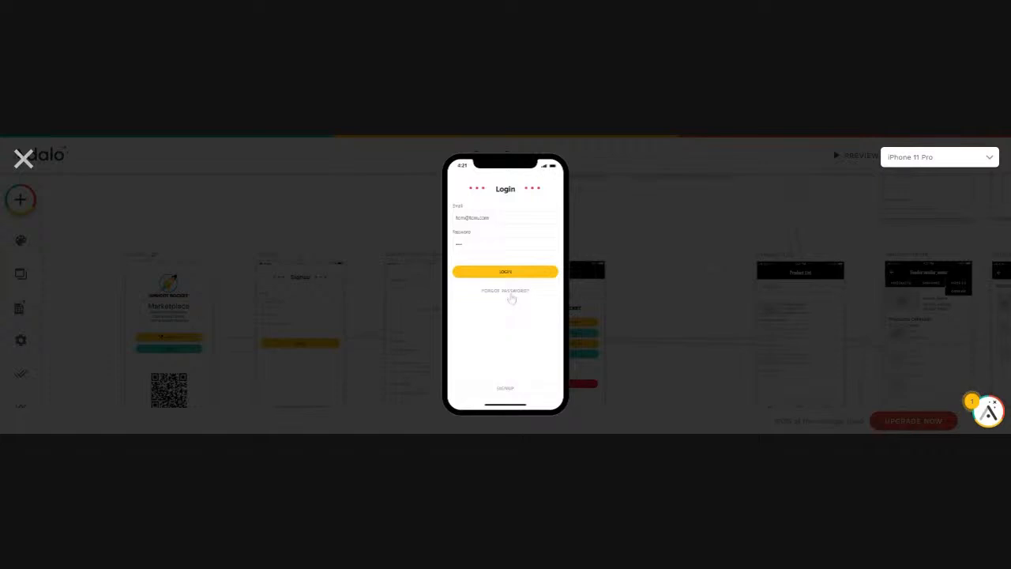
left_click_drag(489, 217, 438, 222)
left_click(484, 273)
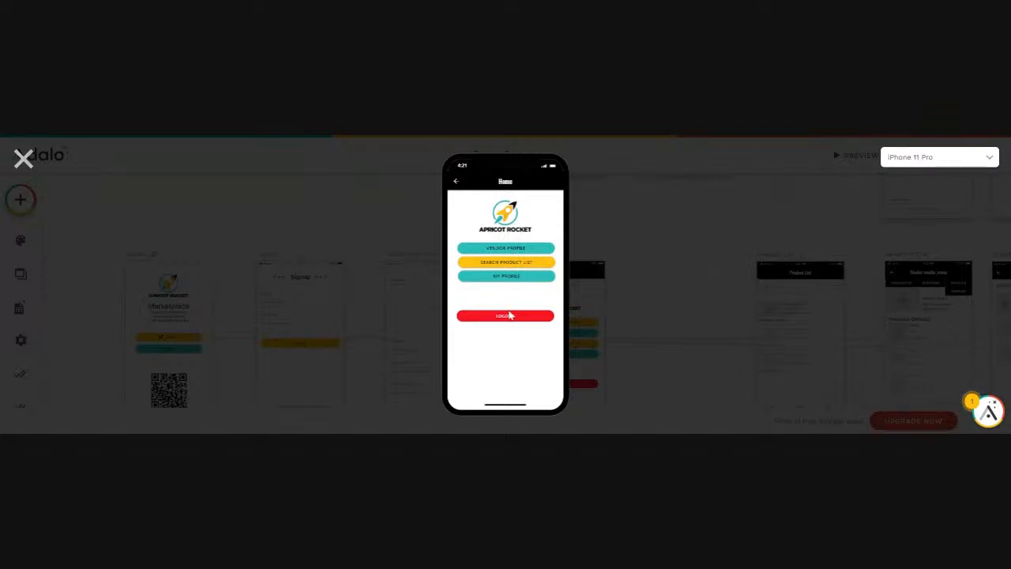
left_click(506, 249)
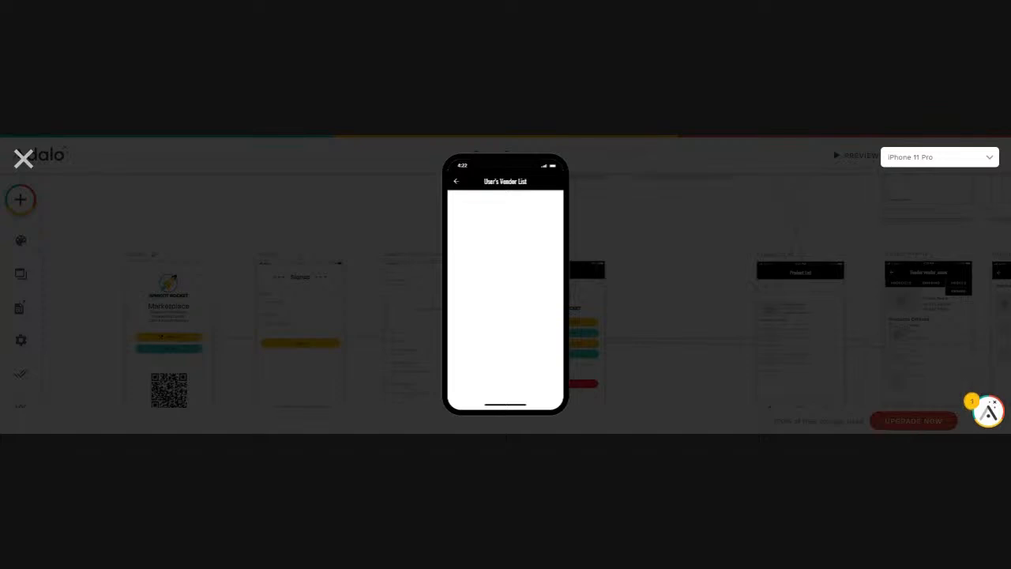
Enter a phone number in the My Profile edit screen, save it, and close the preview
left_click(455, 182)
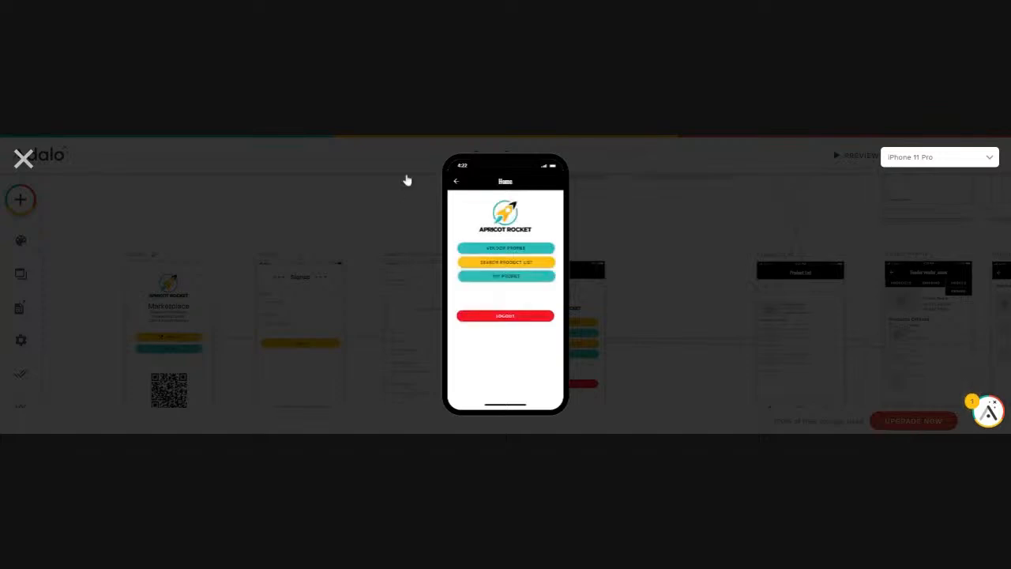
left_click(506, 278)
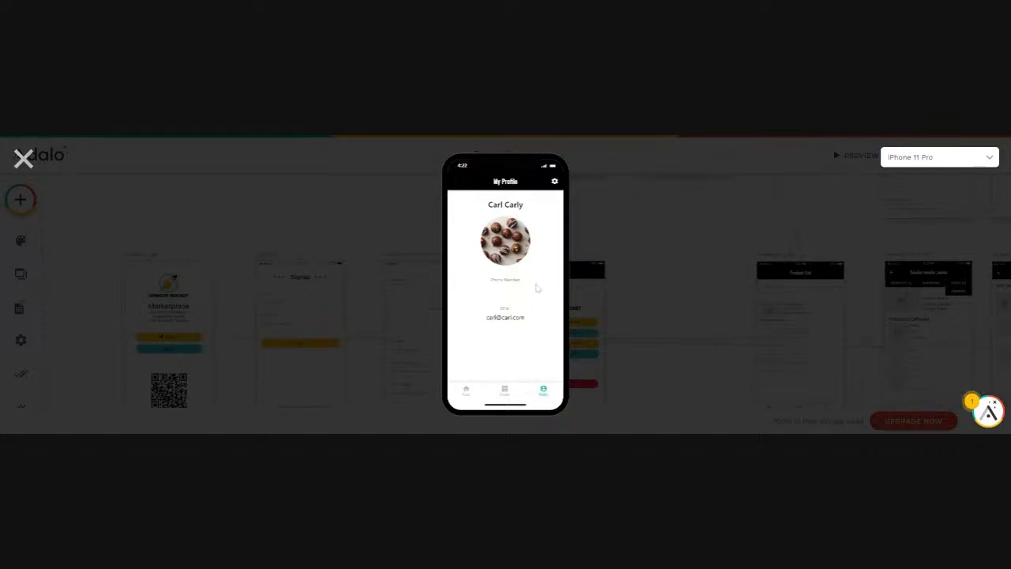
left_click(554, 182)
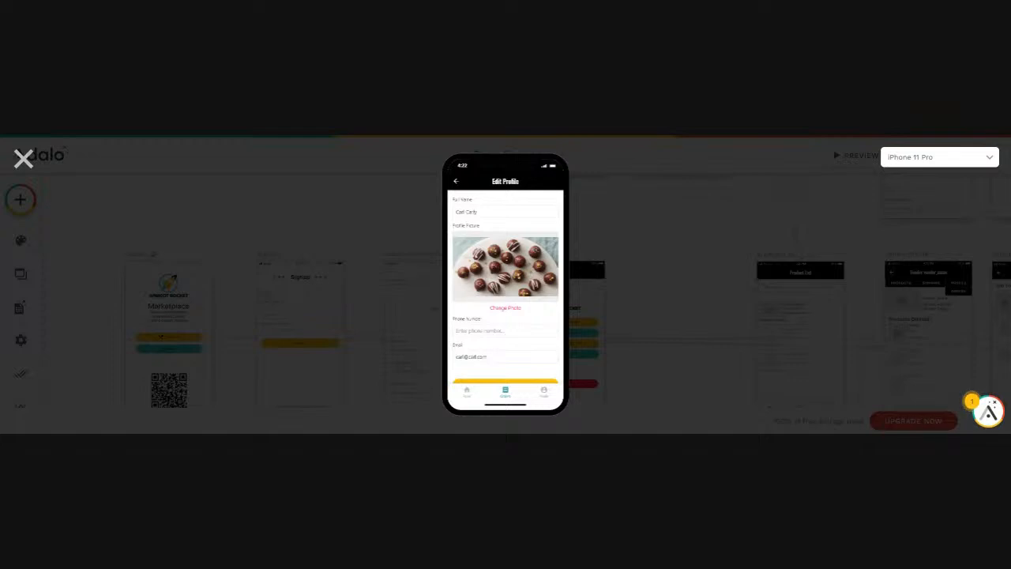
type("8888887777")
scroll(509, 379, "down", 1)
left_click(504, 374)
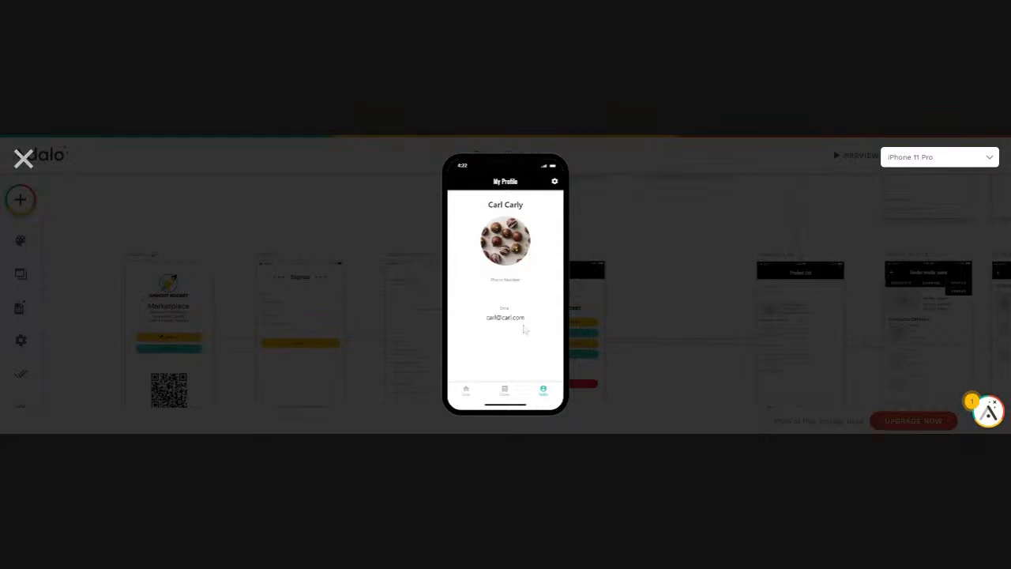
left_click(466, 393)
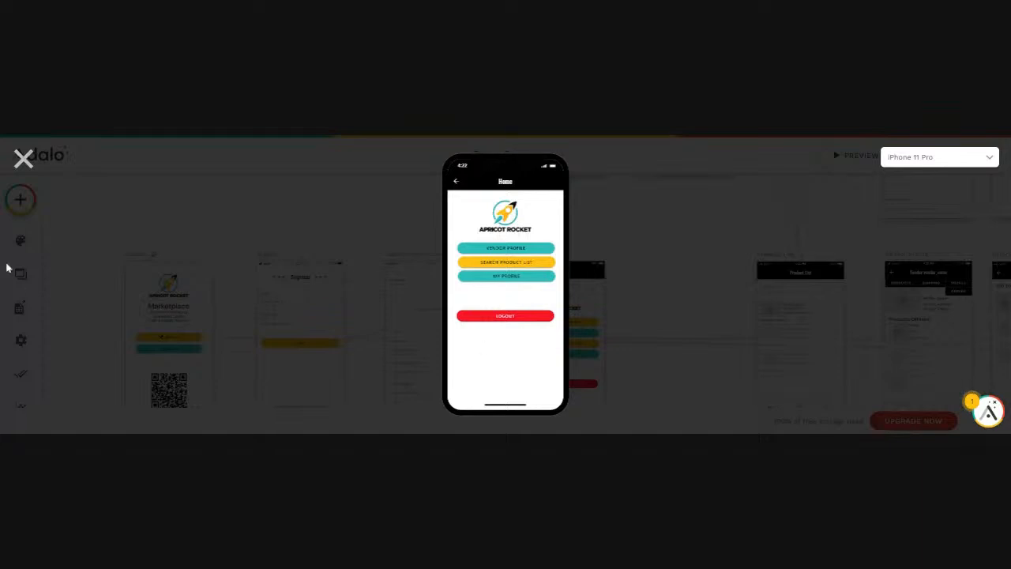
left_click(24, 162)
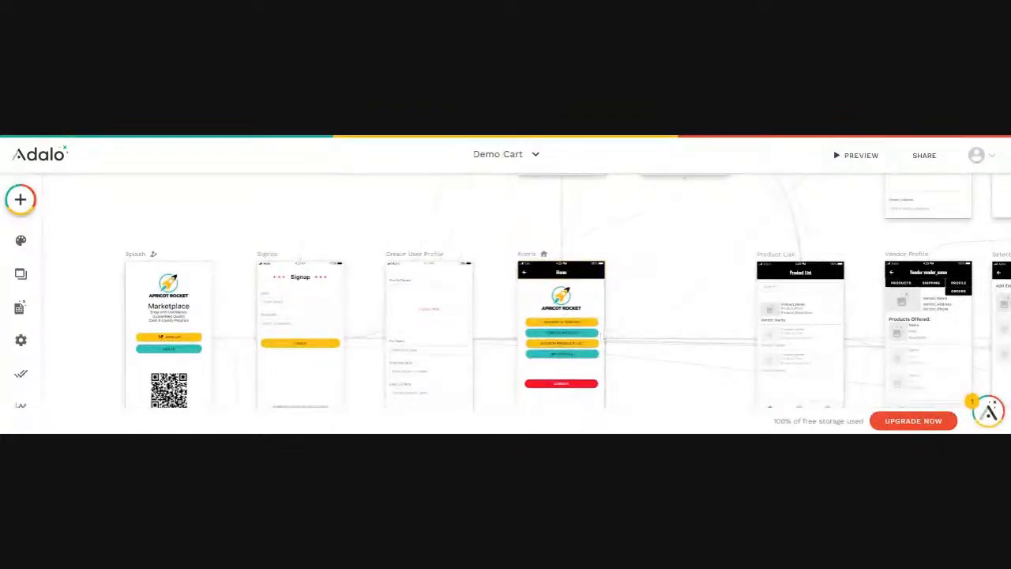
Inspect the yellow and teal Home buttons' Link actions, then zoom to Users Vendor List
left_click(559, 322)
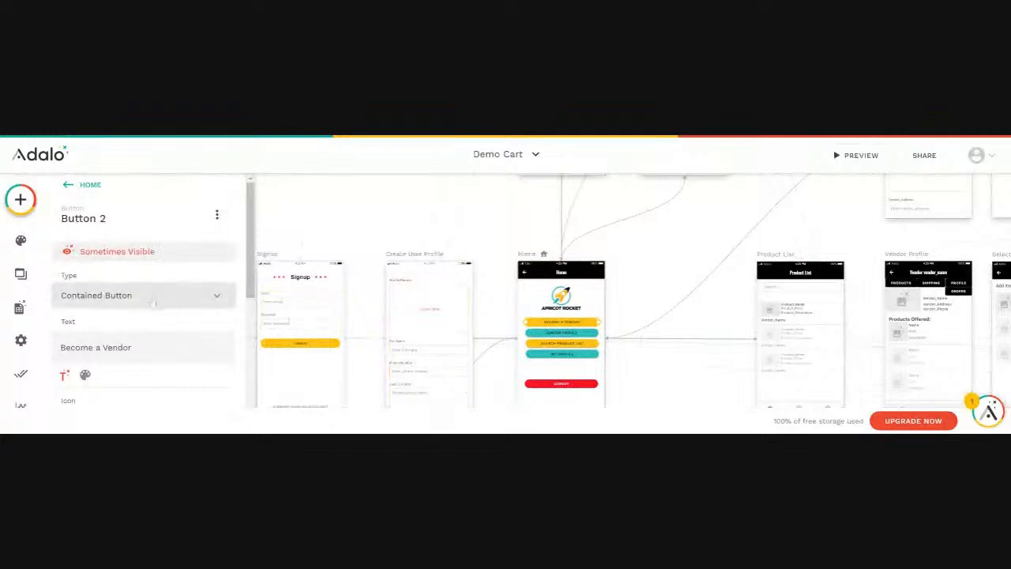
scroll(149, 319, "down", 3)
scroll(149, 319, "down", 5)
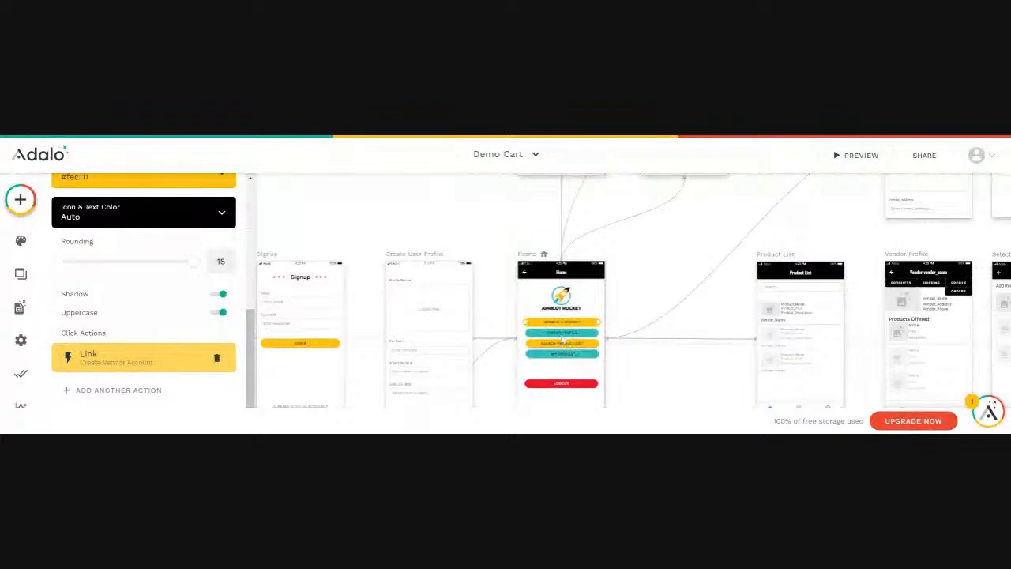
left_click(560, 332)
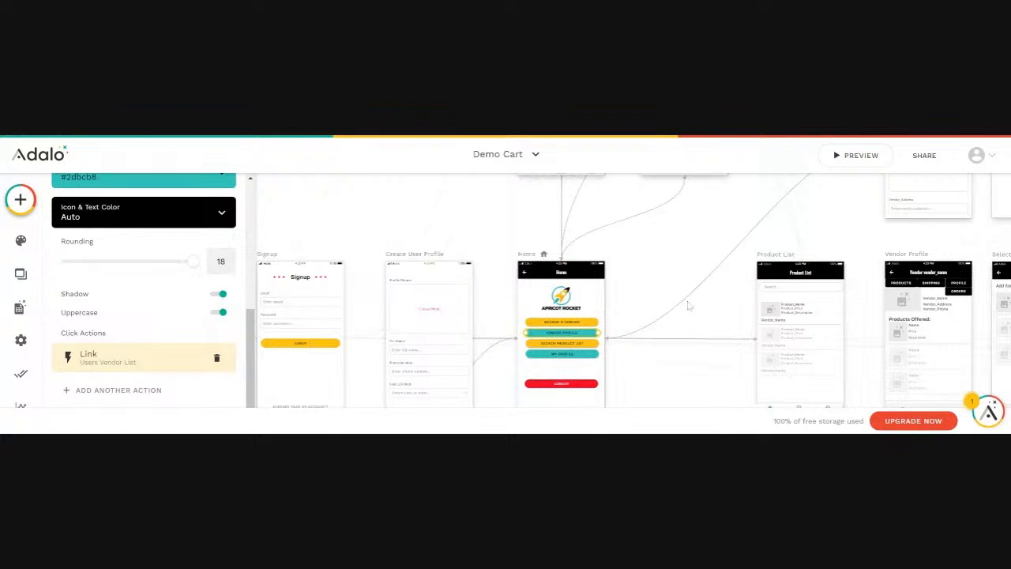
scroll(689, 306, "down", 5)
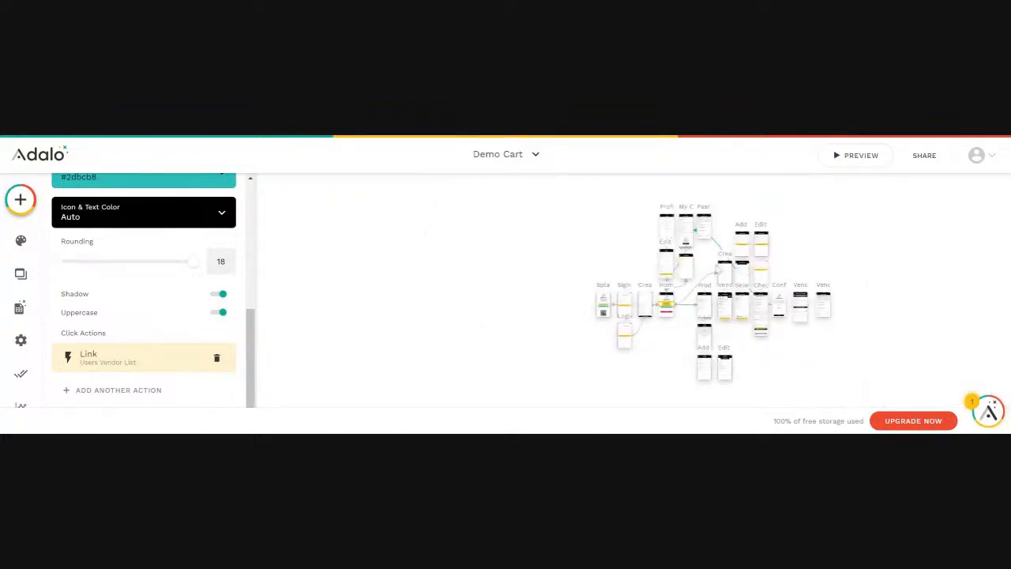
scroll(688, 268, "up", 5)
scroll(688, 269, "up", 5)
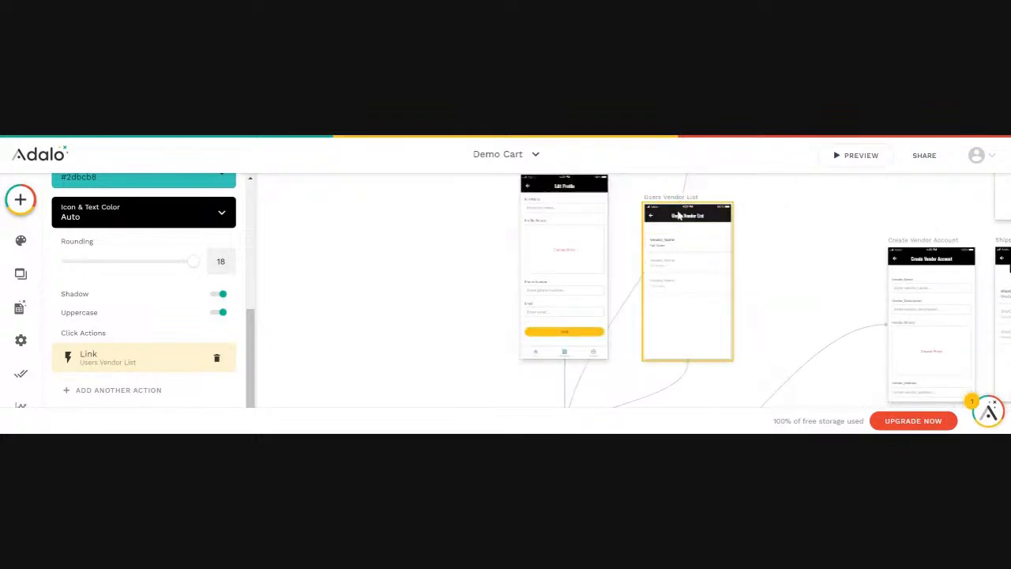
Select List 3 on Users Vendor List and review its custom filter's field choices
left_click(709, 273)
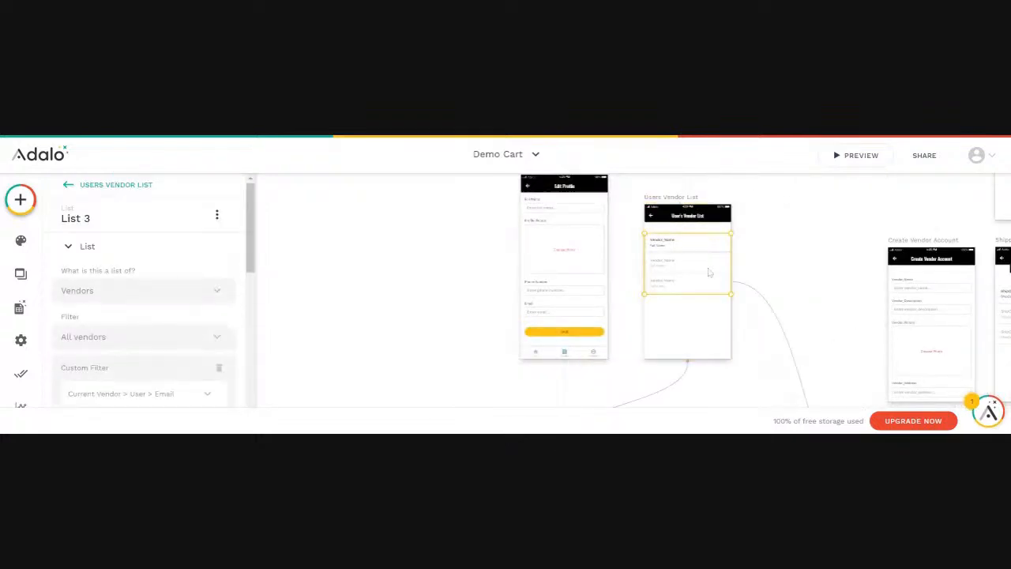
scroll(150, 273, "down", 3)
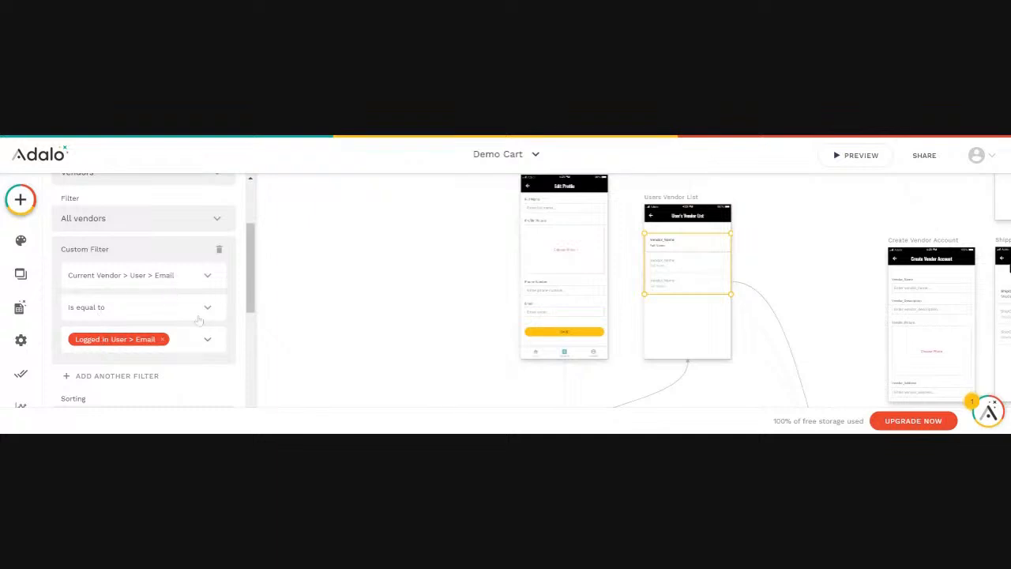
left_click(207, 280)
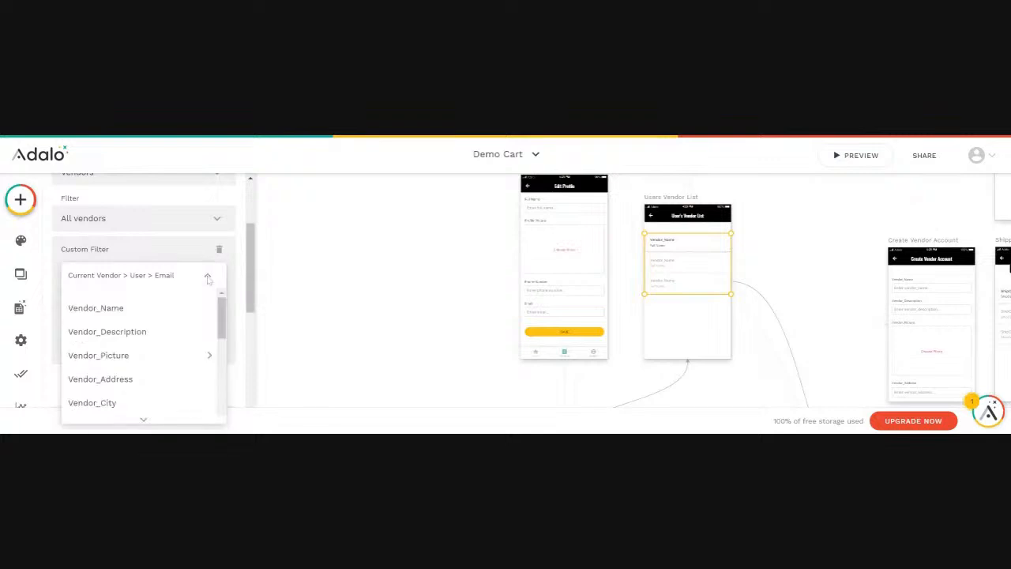
scroll(123, 359, "down", 3)
scroll(122, 360, "down", 3)
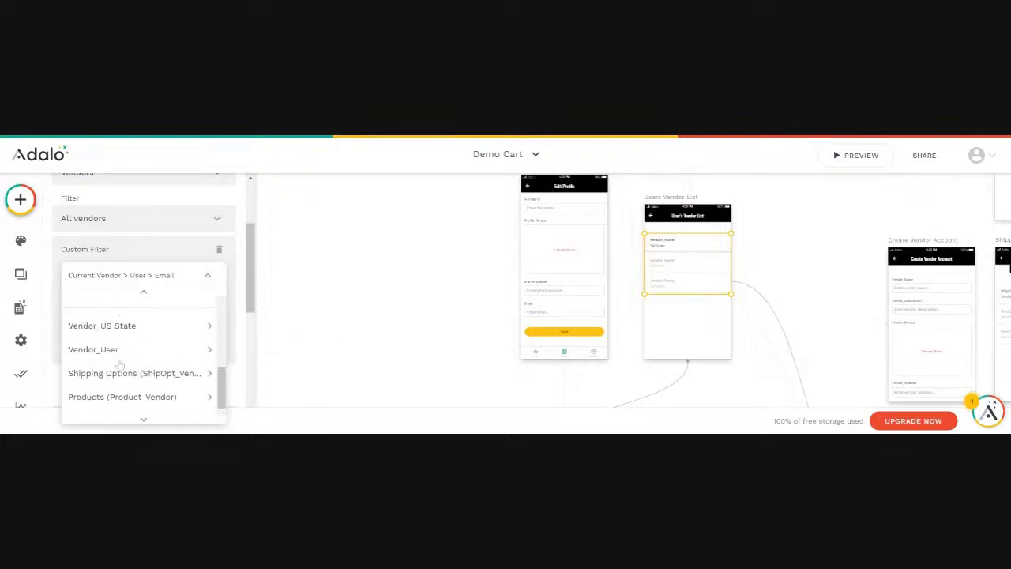
scroll(142, 379, "up", 5)
left_click(190, 255)
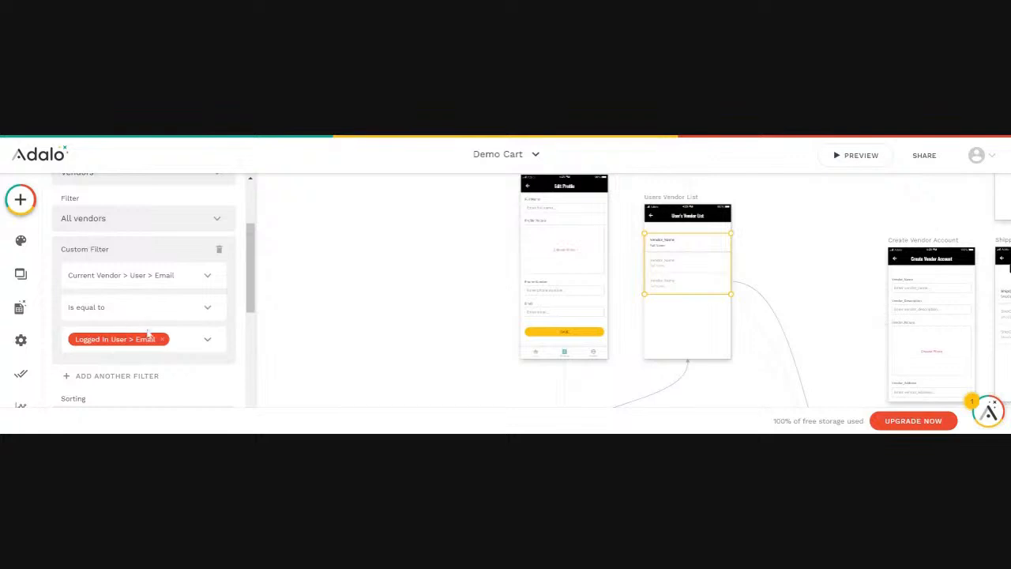
scroll(176, 278, "up", 3)
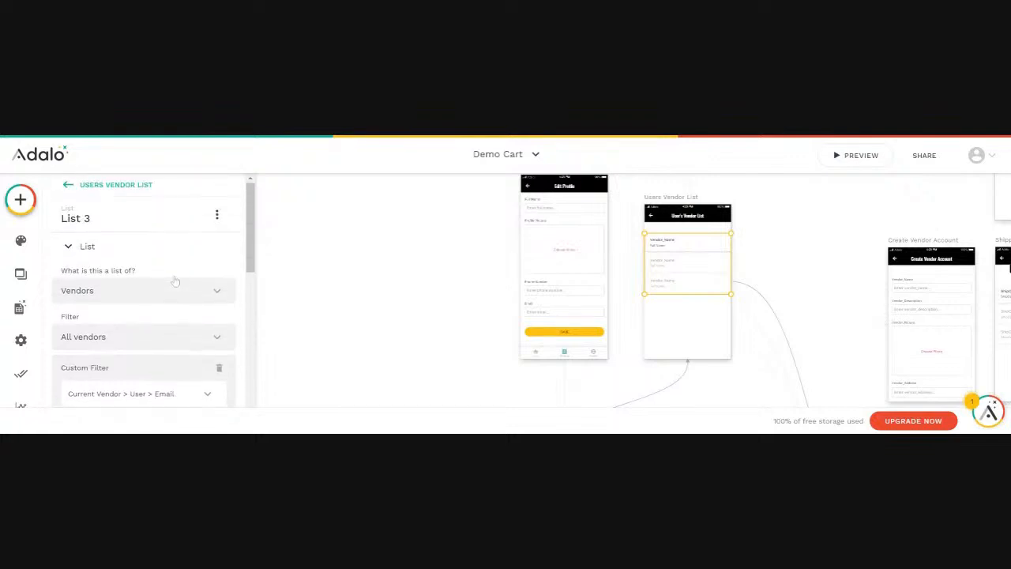
Filter List 3 to Logged In User > Vendors (Vendor_User), then launch a preview
left_click(140, 338)
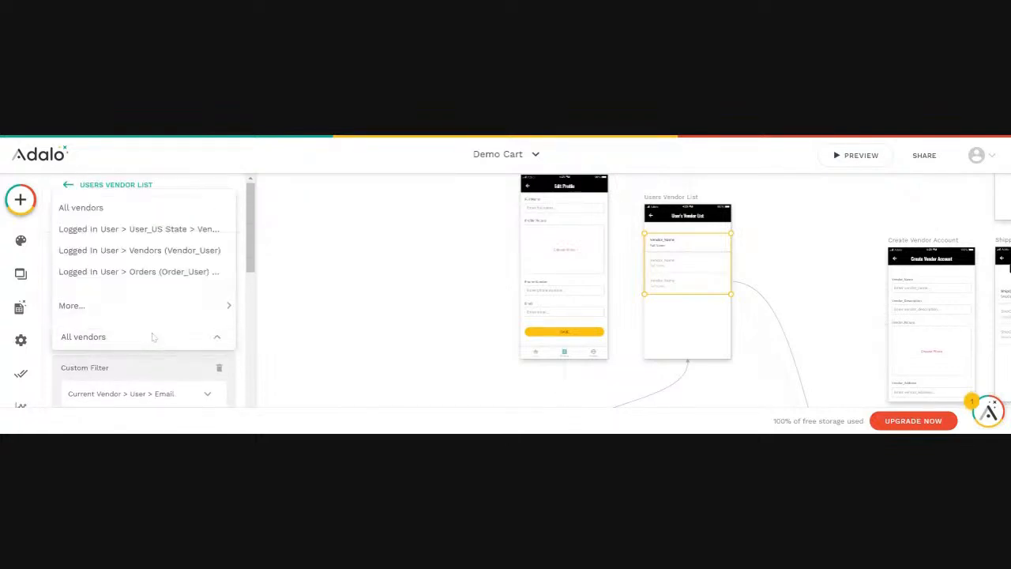
mouse_move(134, 312)
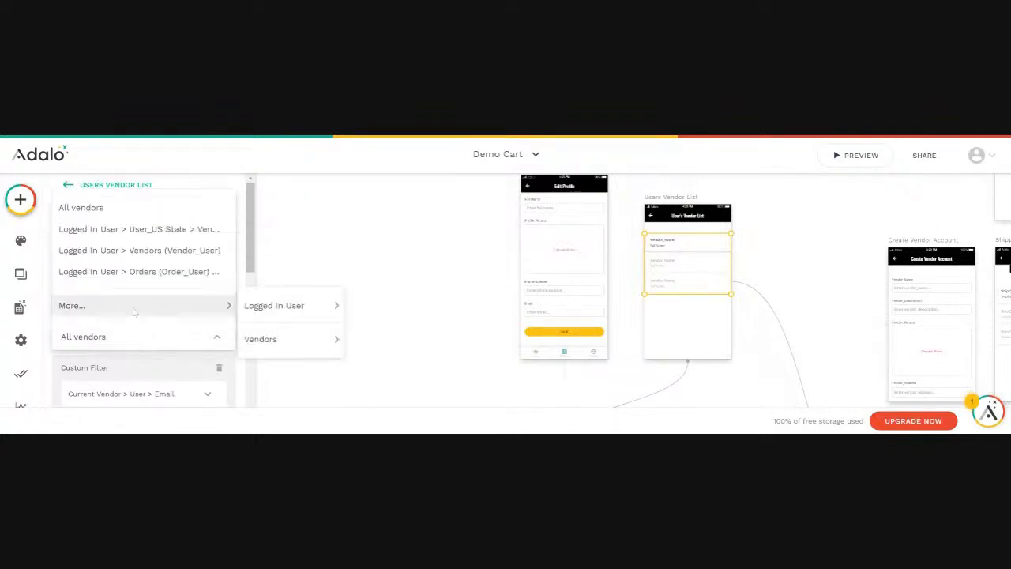
left_click(123, 251)
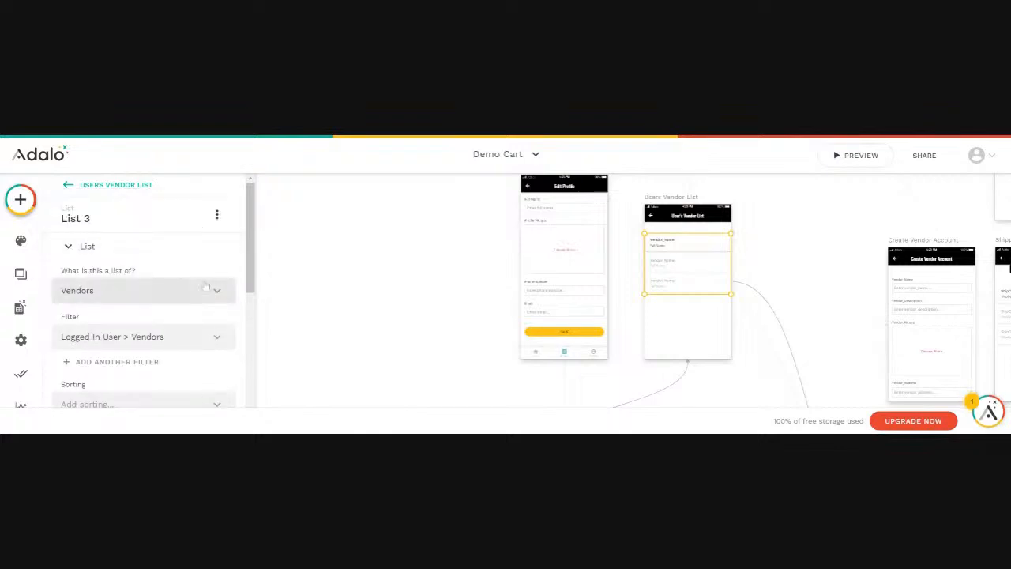
scroll(205, 296, "down", 2)
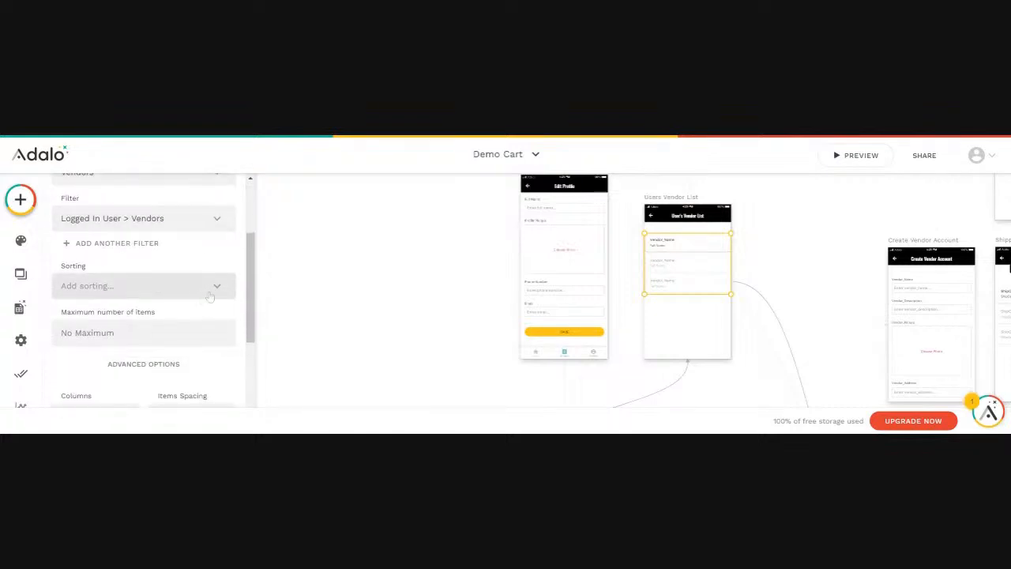
scroll(204, 297, "up", 3)
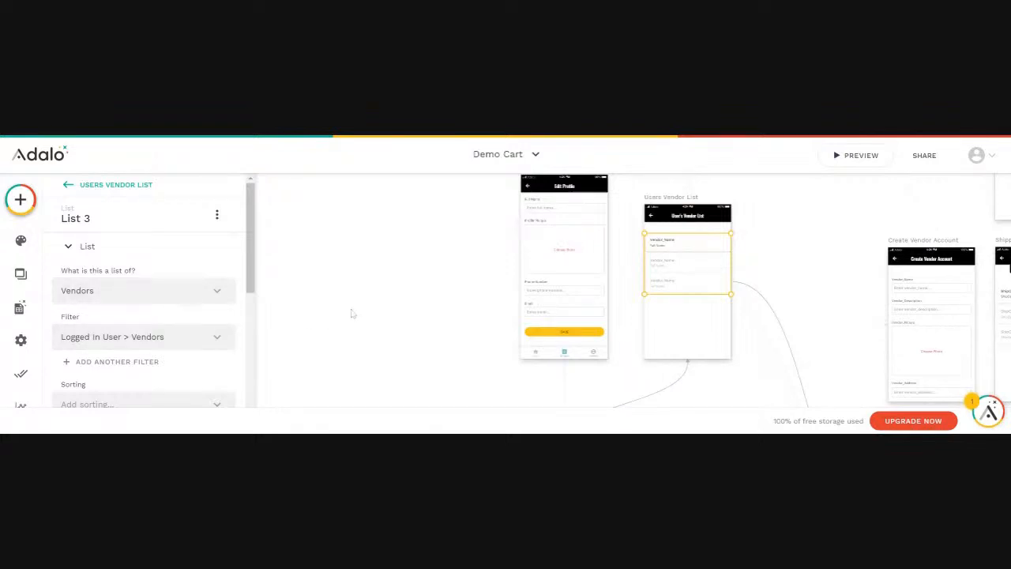
left_click(330, 333)
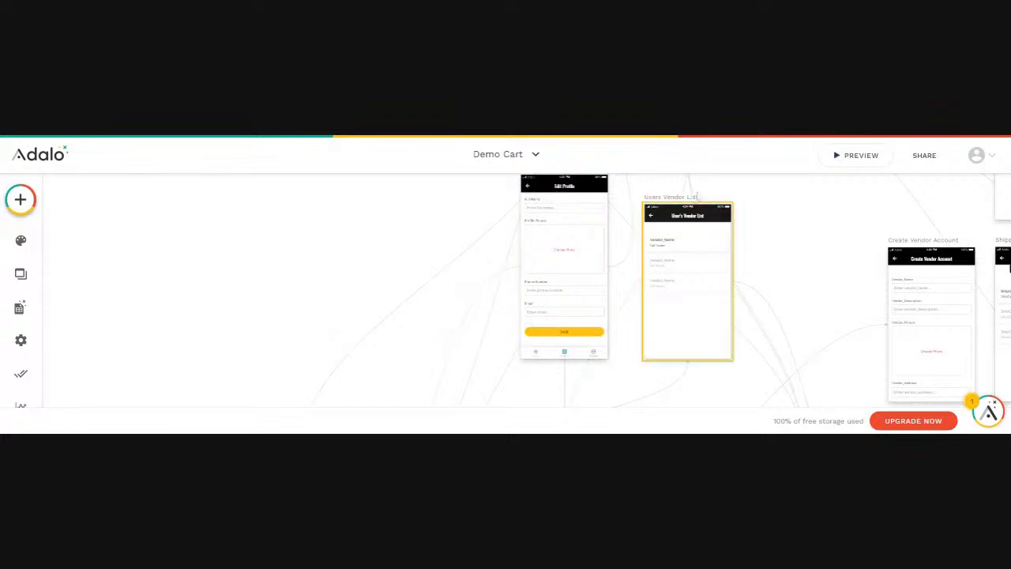
left_click(855, 160)
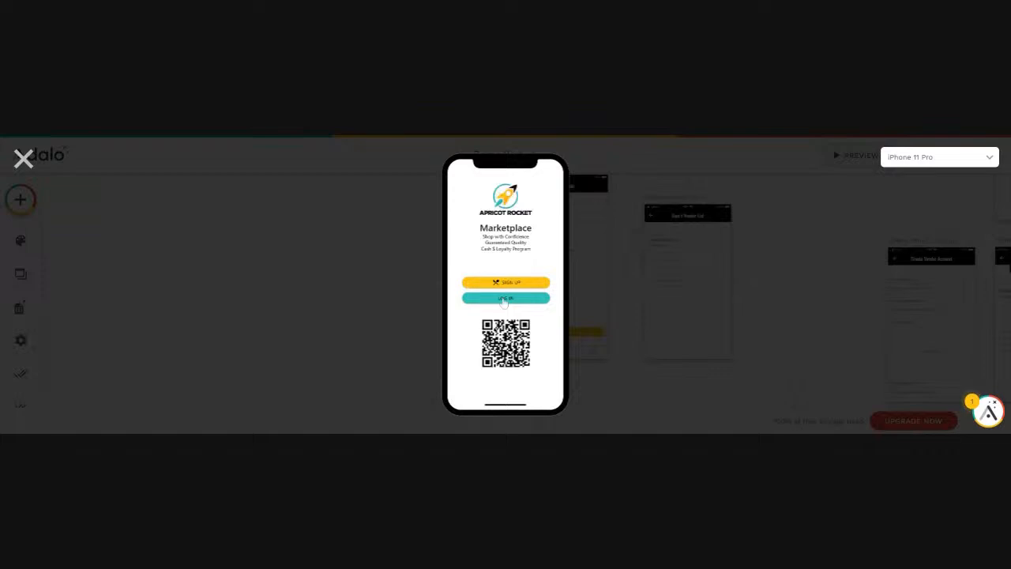
Log into the preview with a test user's email, open Vendor Profile's list, then close the preview
left_click(504, 298)
left_click_drag(489, 217, 444, 220)
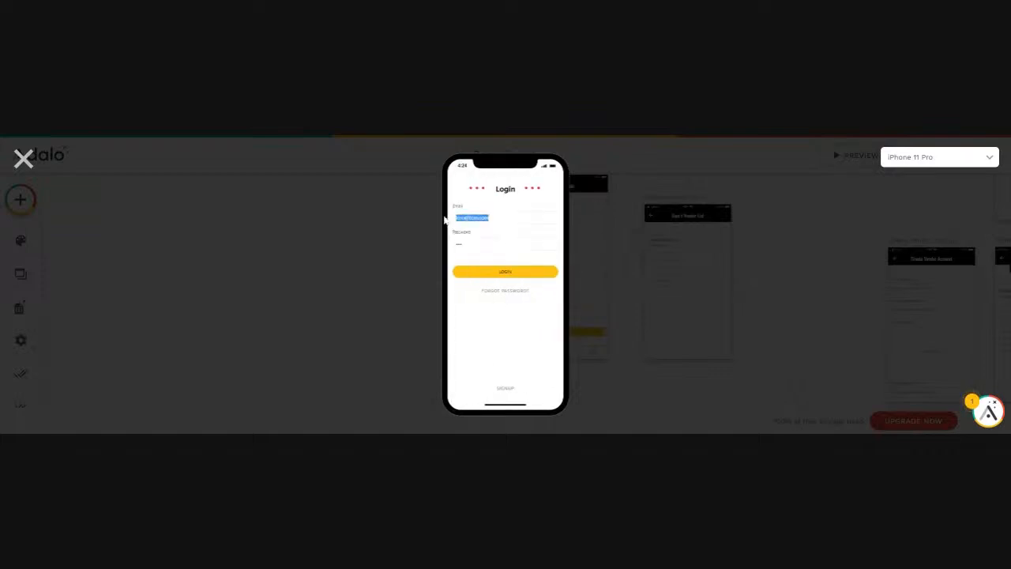
left_click(495, 274)
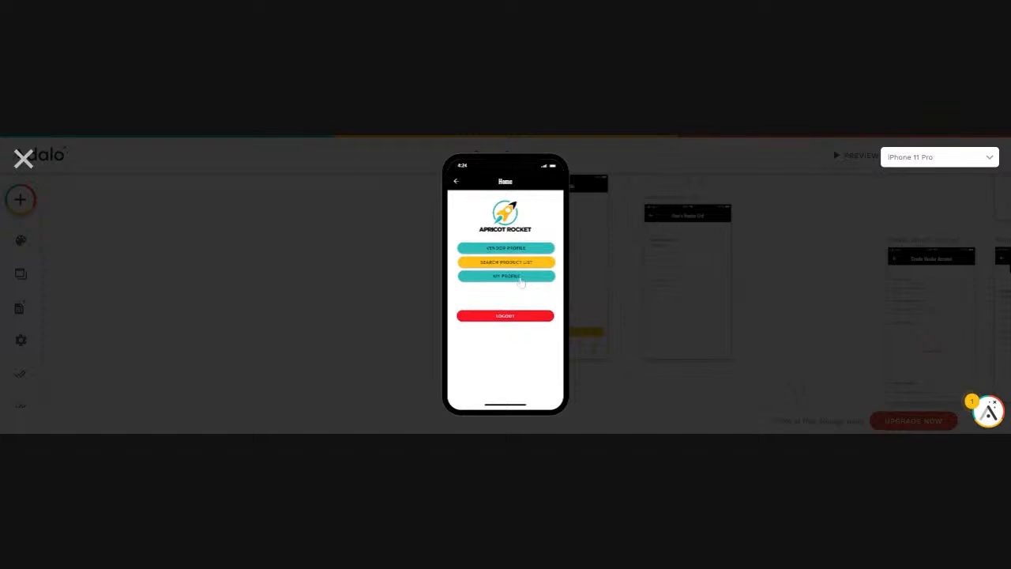
left_click(511, 248)
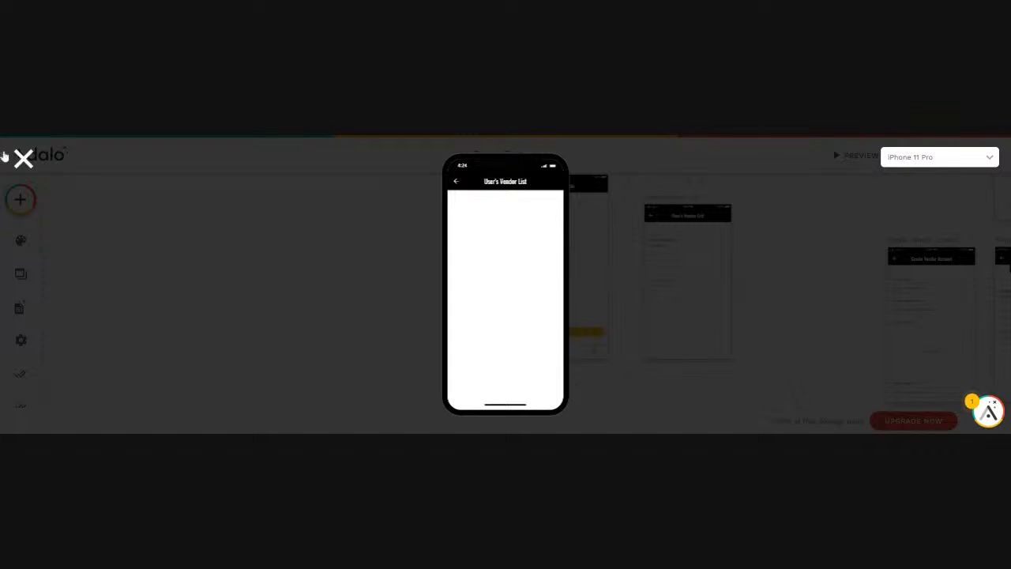
left_click(23, 159)
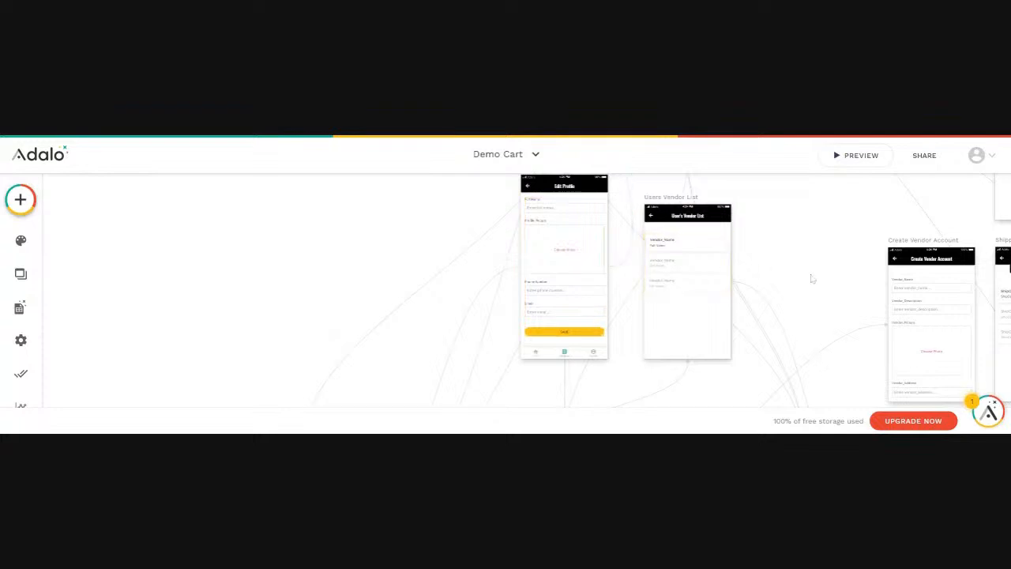
Select the Create Vendor Account form and review its field list, including Vendor_Name
left_click(931, 295)
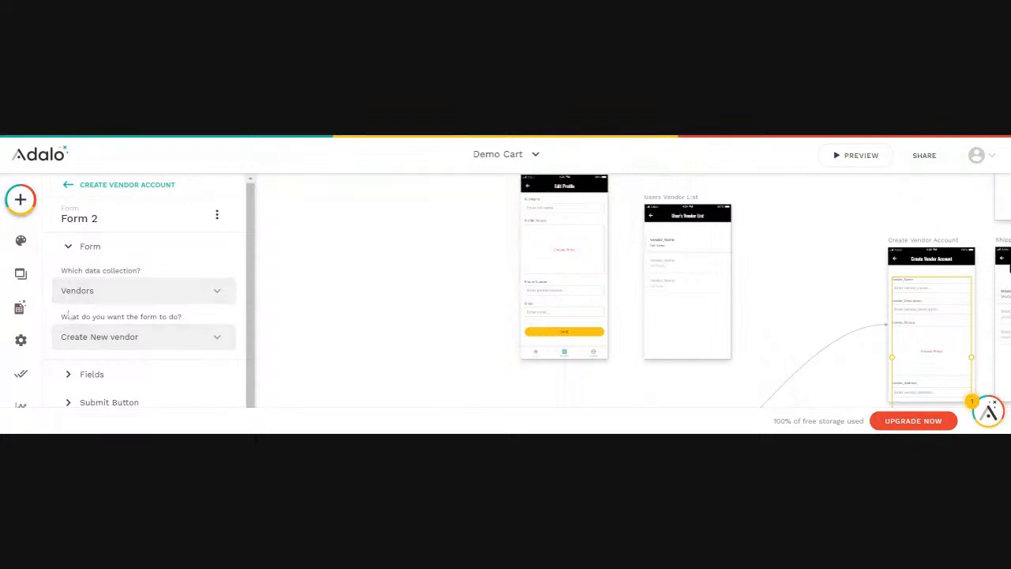
left_click(99, 365)
scroll(131, 355, "down", 3)
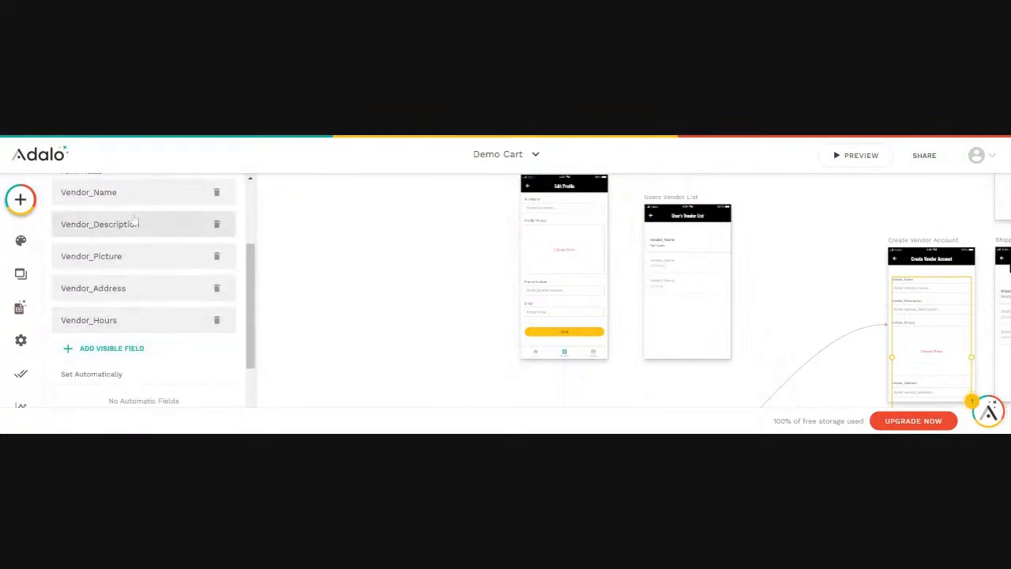
scroll(111, 201, "up", 2)
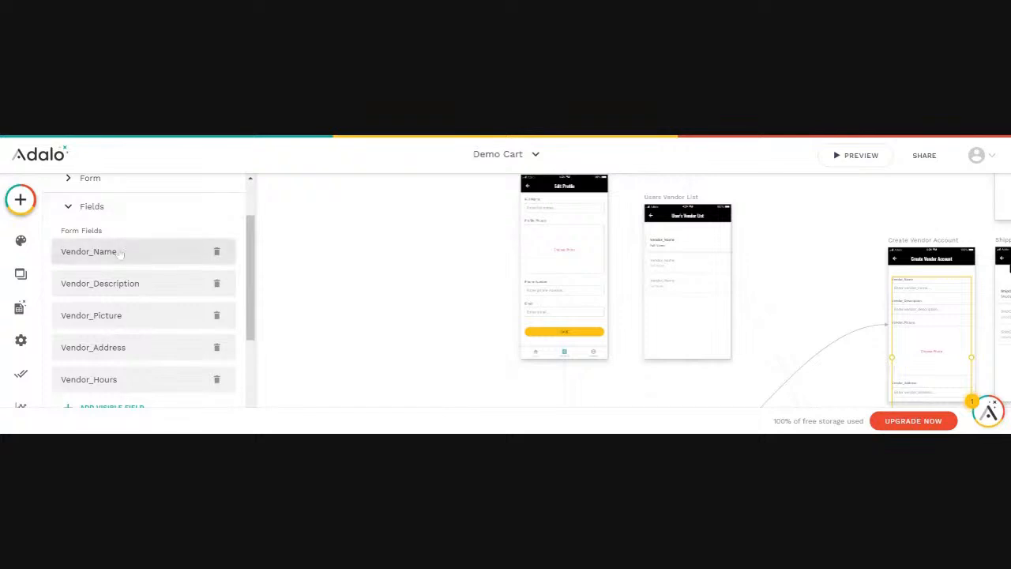
left_click(122, 251)
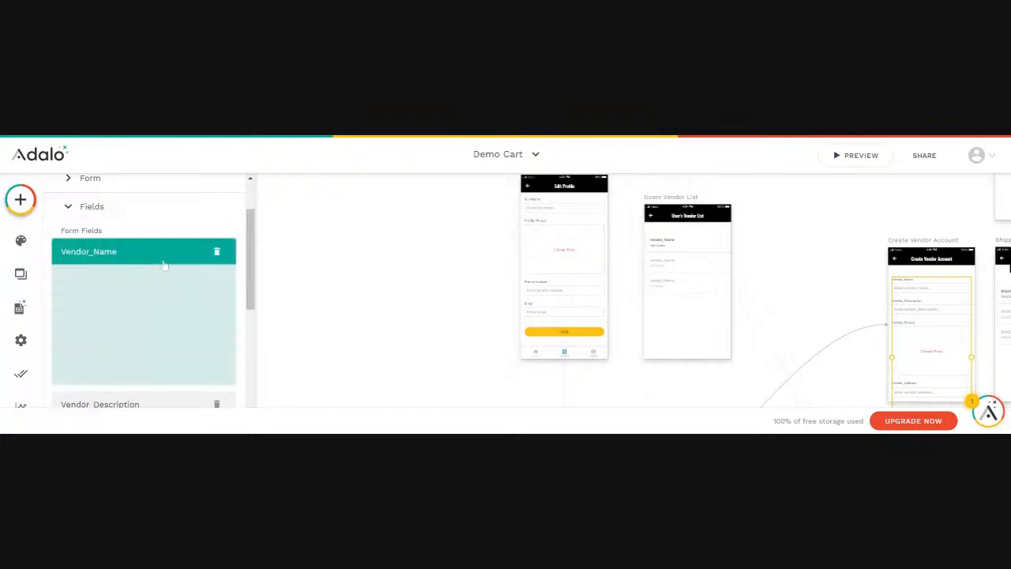
left_click(112, 253)
scroll(114, 267, "down", 5)
scroll(114, 270, "up", 1)
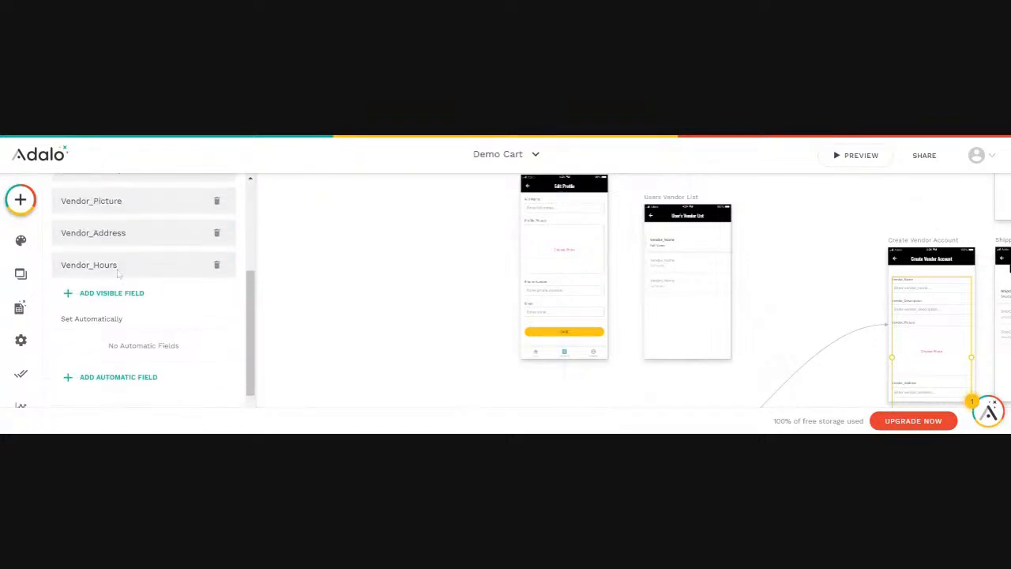
scroll(122, 282, "down", 1)
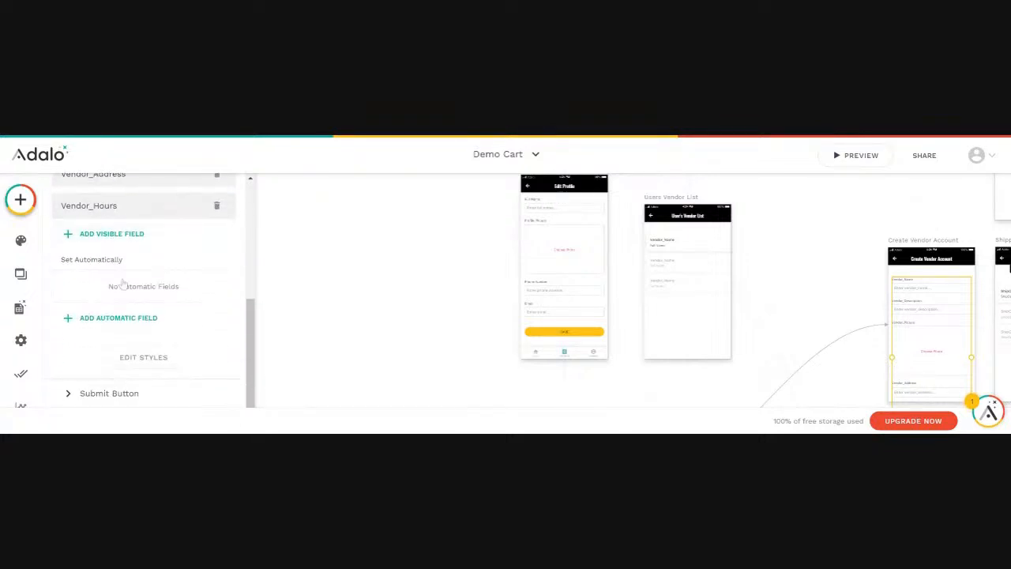
Add Vendor_User as an automatic field set to the logged-in user, then deselect the screen
left_click(109, 319)
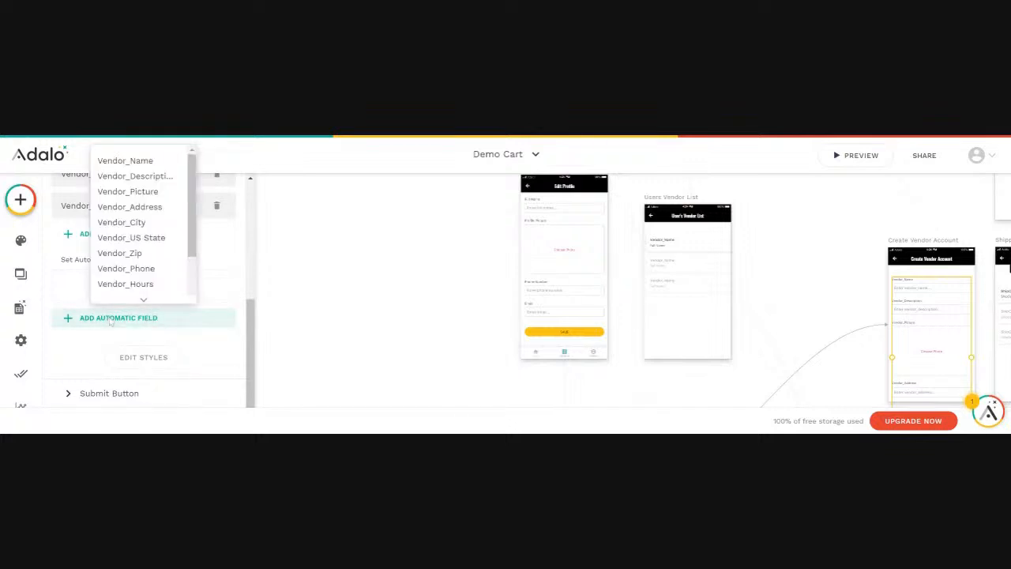
scroll(136, 299, "down", 3)
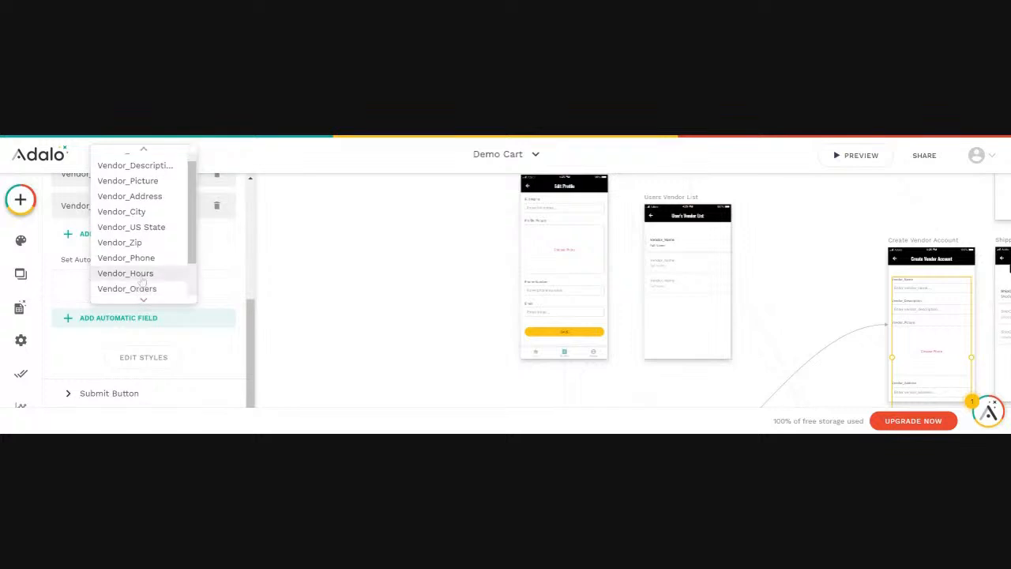
left_click(136, 289)
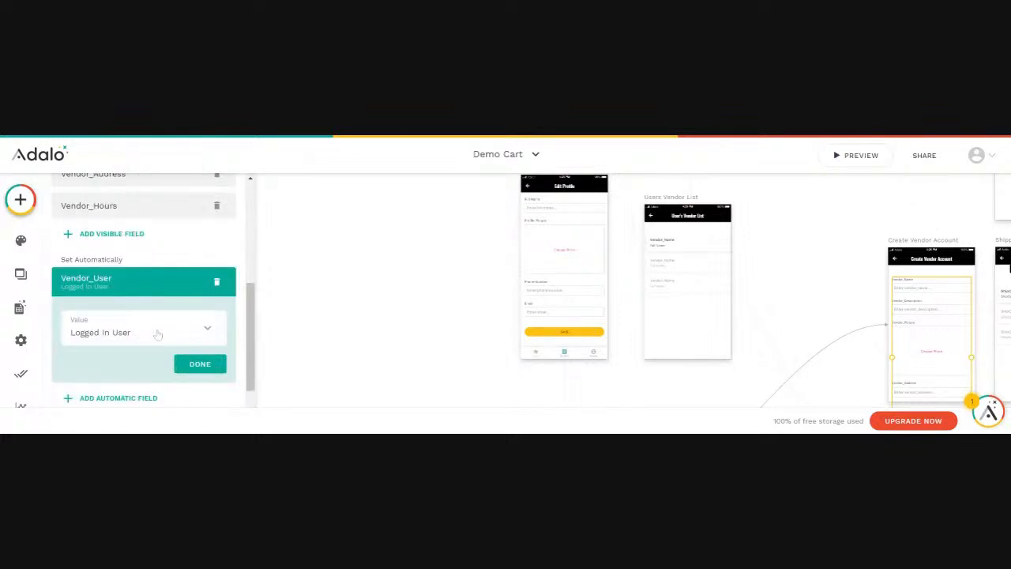
left_click(199, 363)
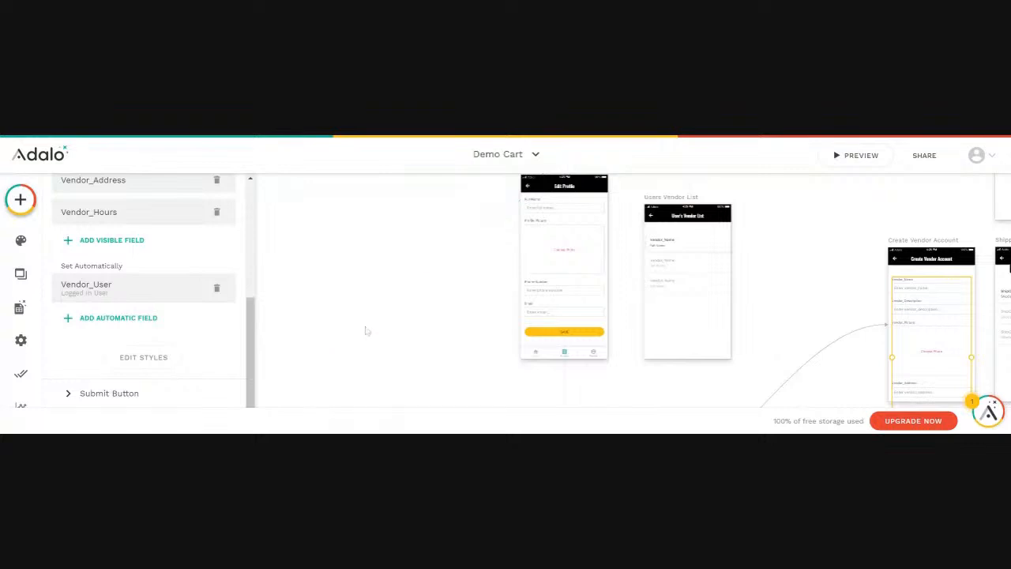
left_click(327, 294)
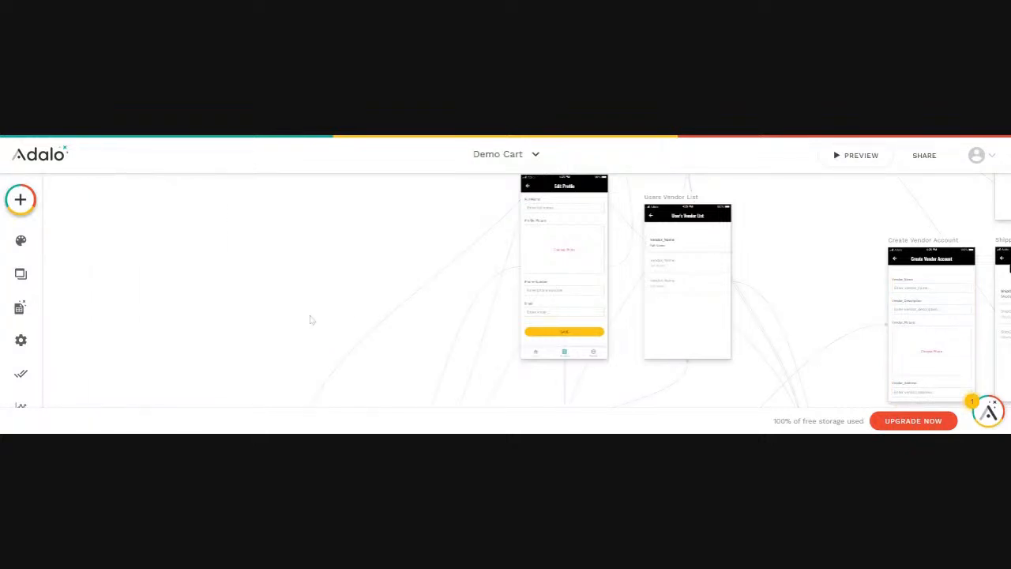
Open the Vendors collection's records table in the database
left_click(22, 201)
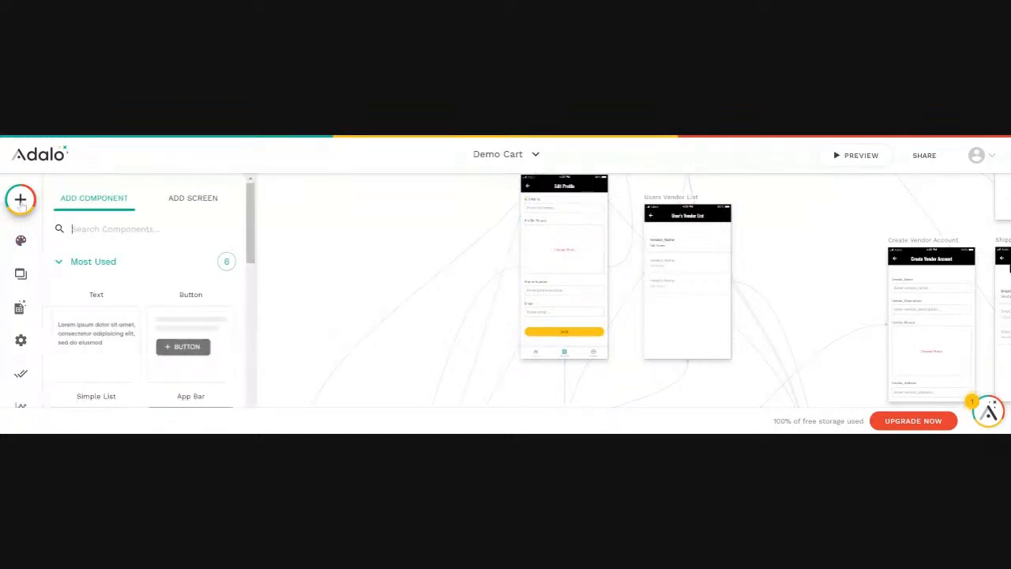
left_click(20, 308)
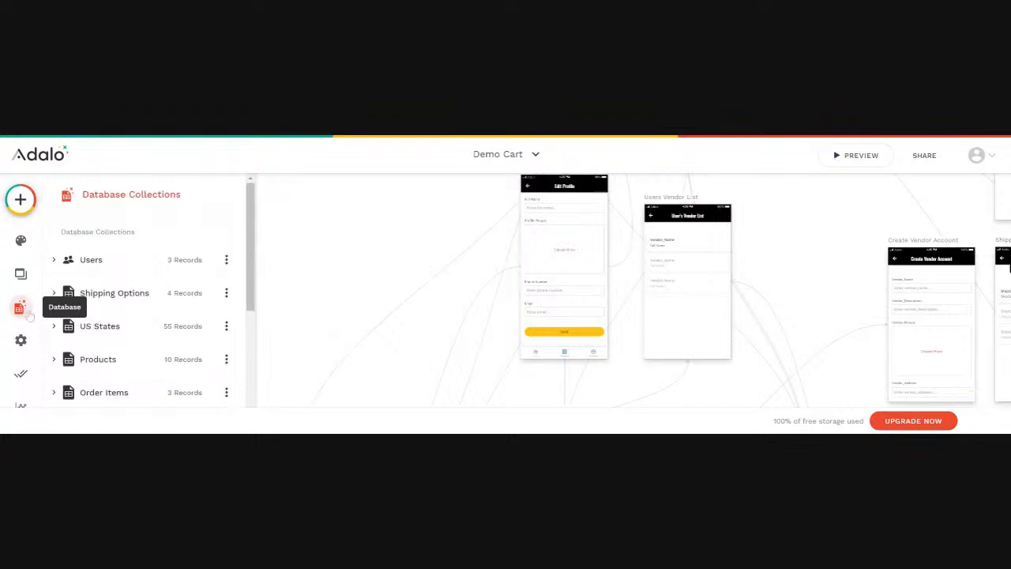
scroll(117, 300, "down", 3)
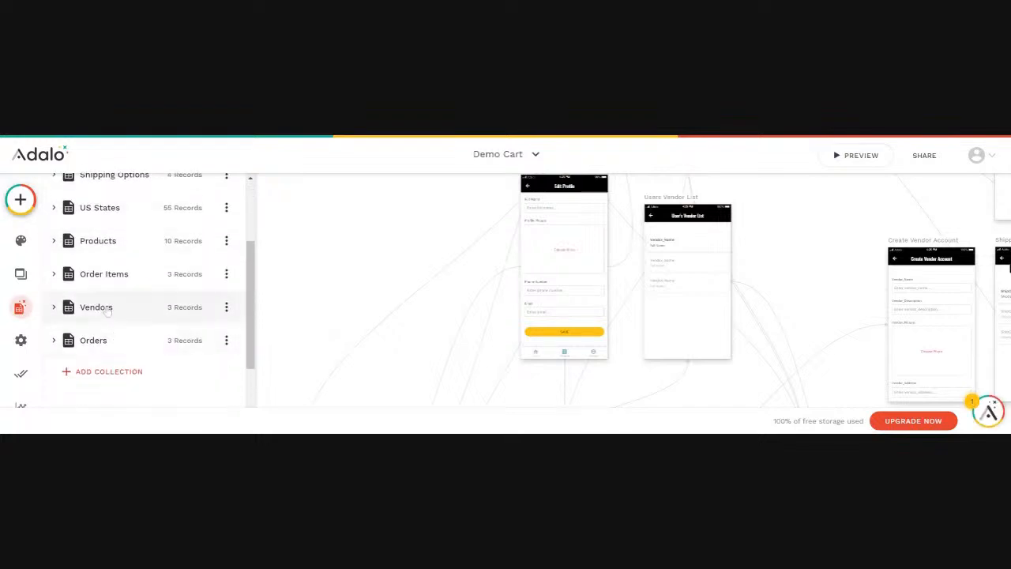
left_click(95, 307)
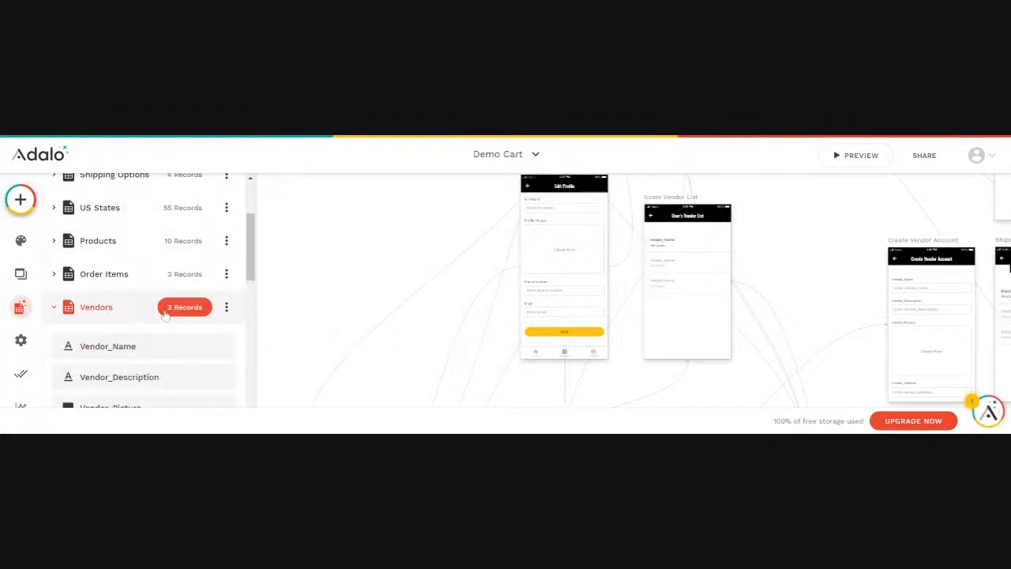
scroll(184, 308, "down", 3)
left_click(189, 191)
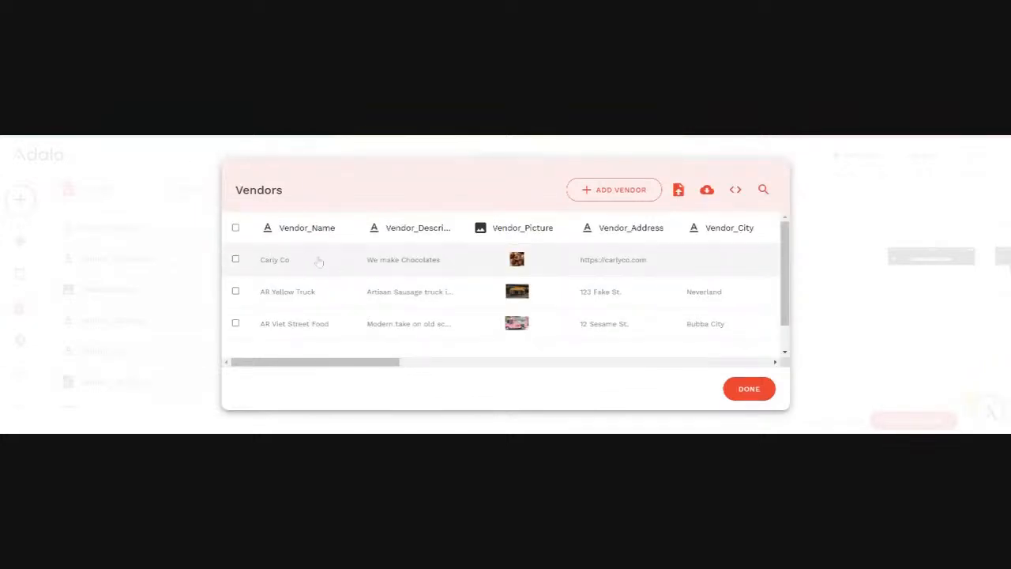
Link Carly Co's Vendor_User to a user account, save the record, and close the table
left_click(320, 260)
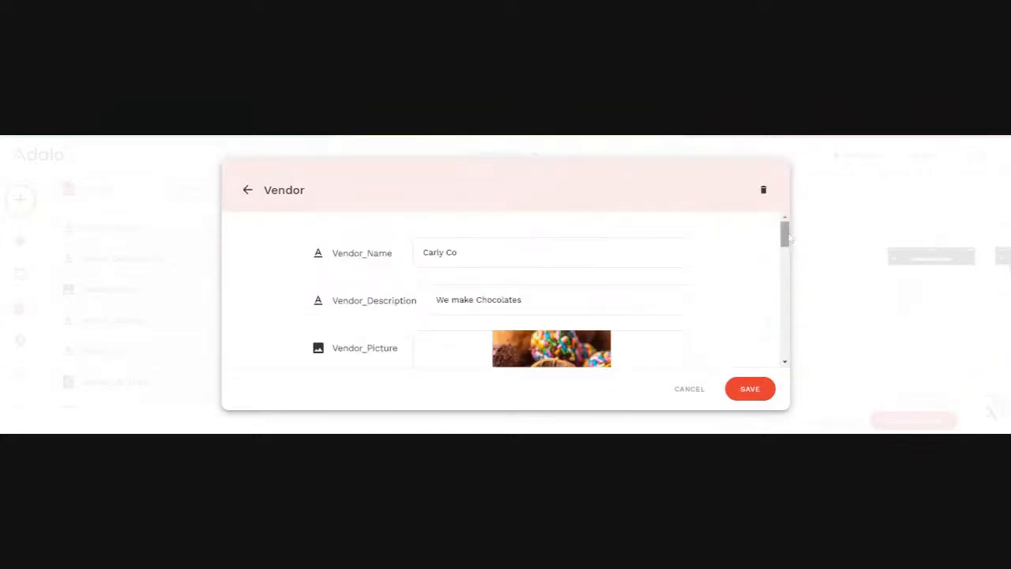
left_click_drag(784, 241, 784, 351)
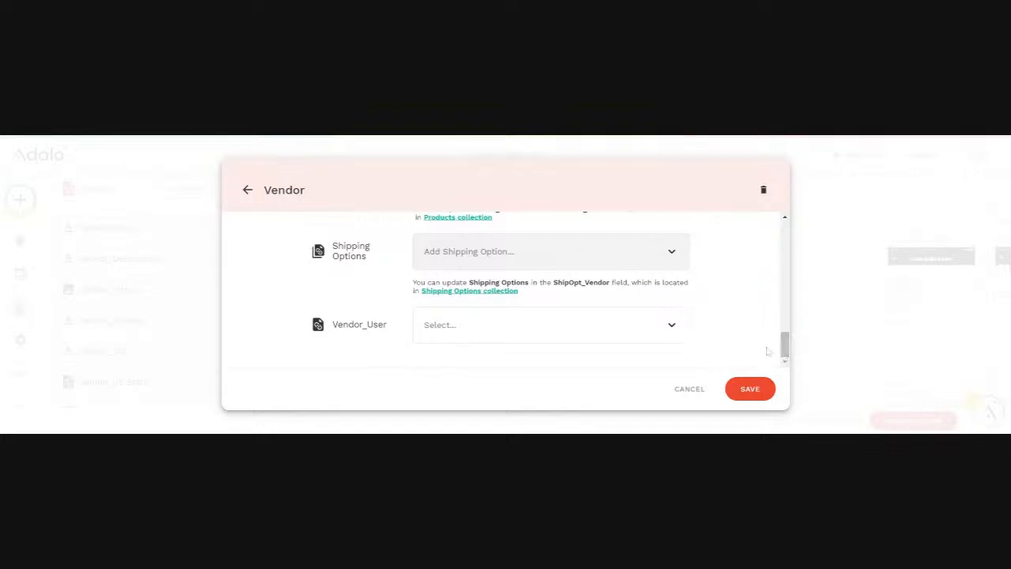
left_click(672, 326)
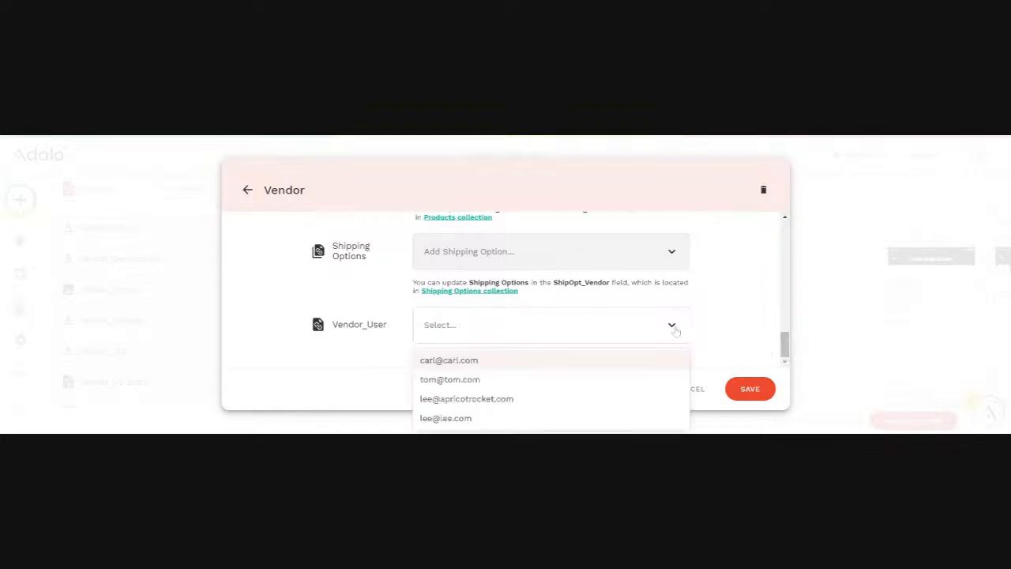
left_click(476, 362)
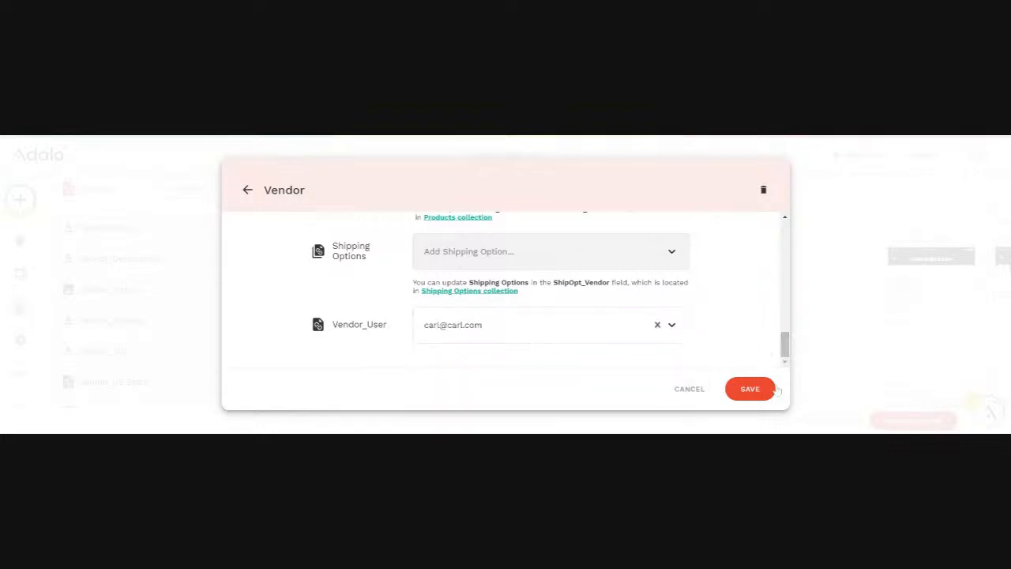
left_click(749, 388)
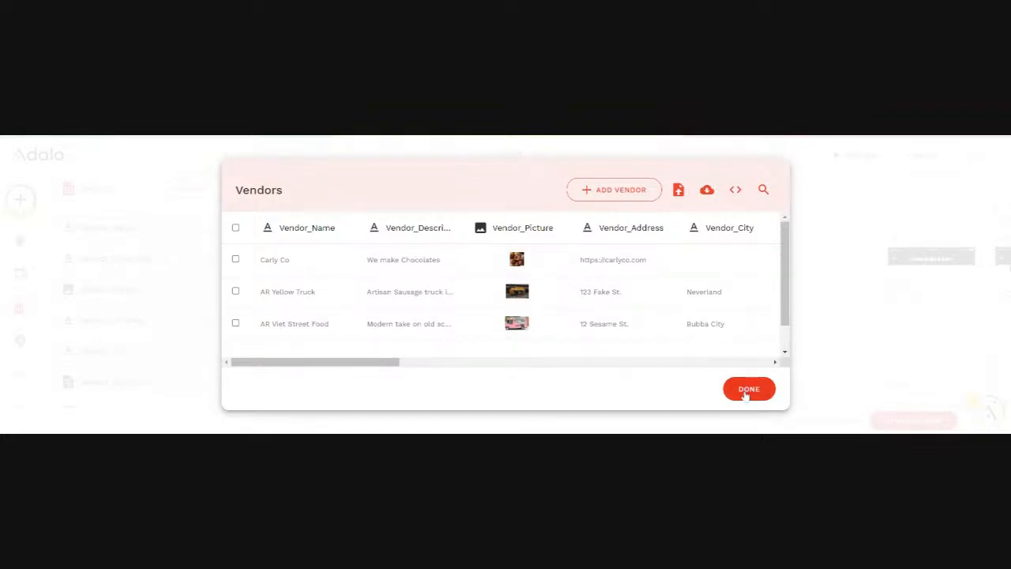
left_click(747, 388)
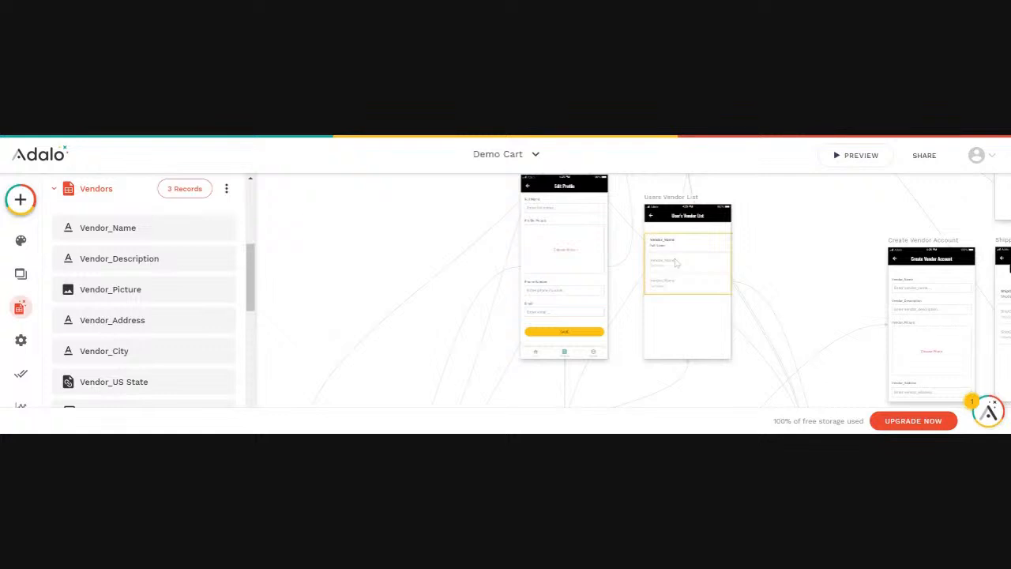
Preview the app and enter the test user's login credentials on the login screen
left_click(842, 158)
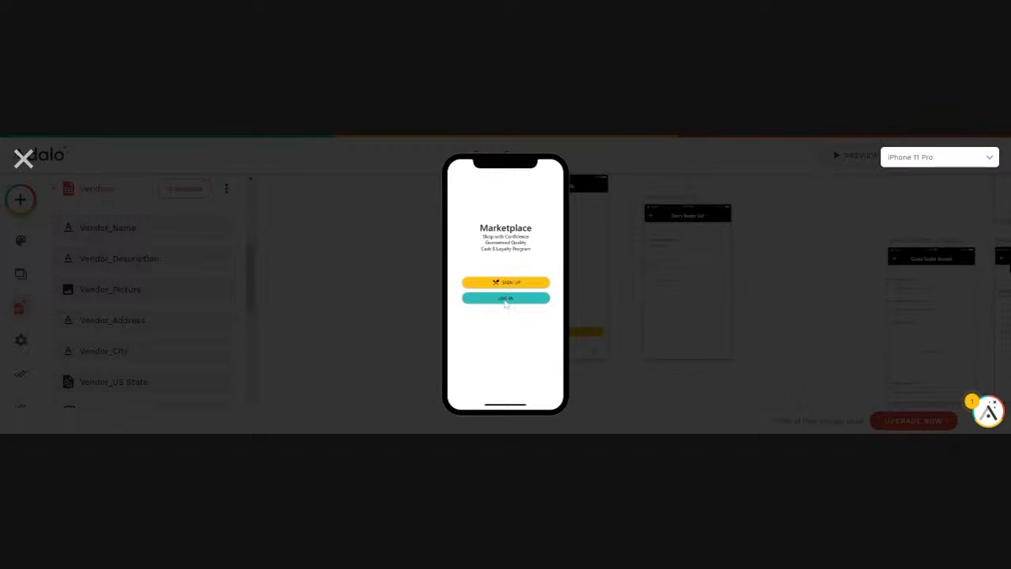
left_click(505, 299)
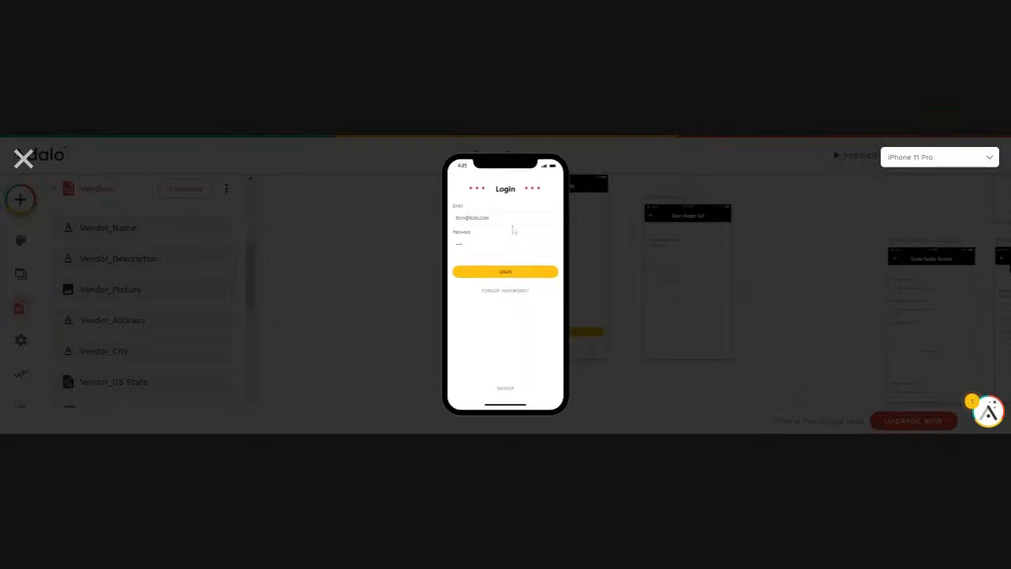
left_click_drag(514, 225, 443, 225)
key("BackSpace")
key("BackSpace")
Log in and open Carly Co from the user's Vendor Profile list
left_click(505, 273)
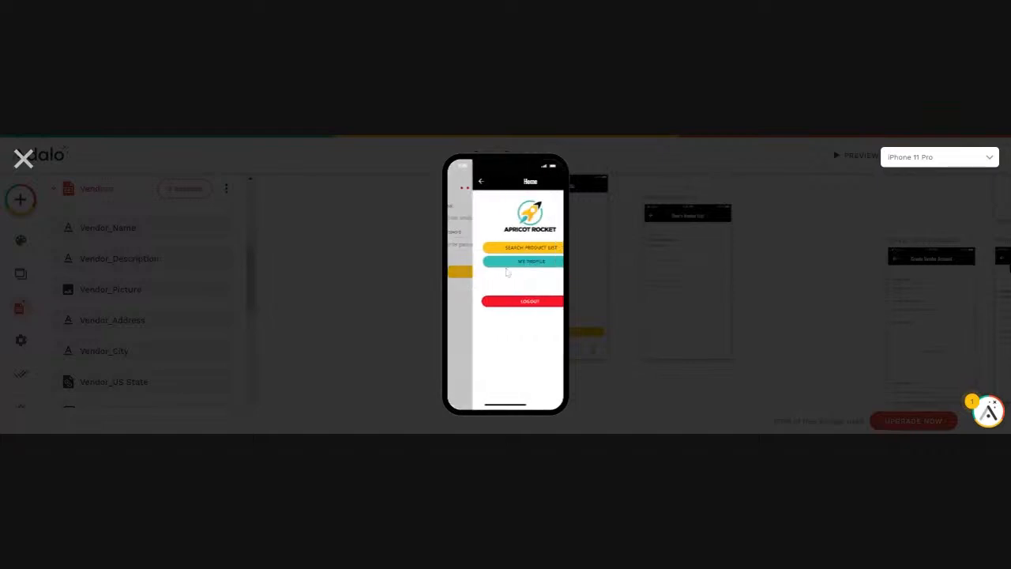
left_click(503, 252)
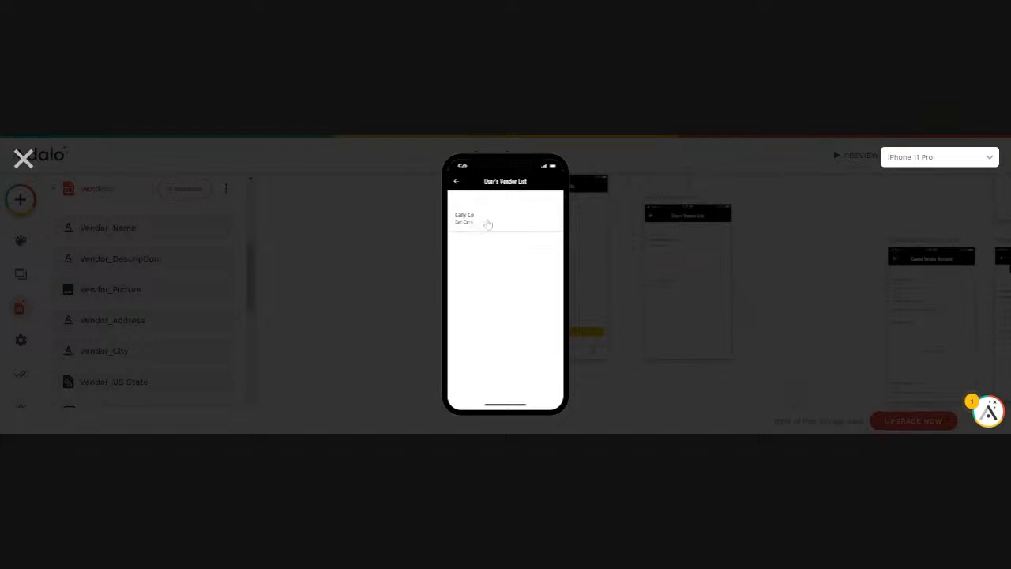
left_click(478, 221)
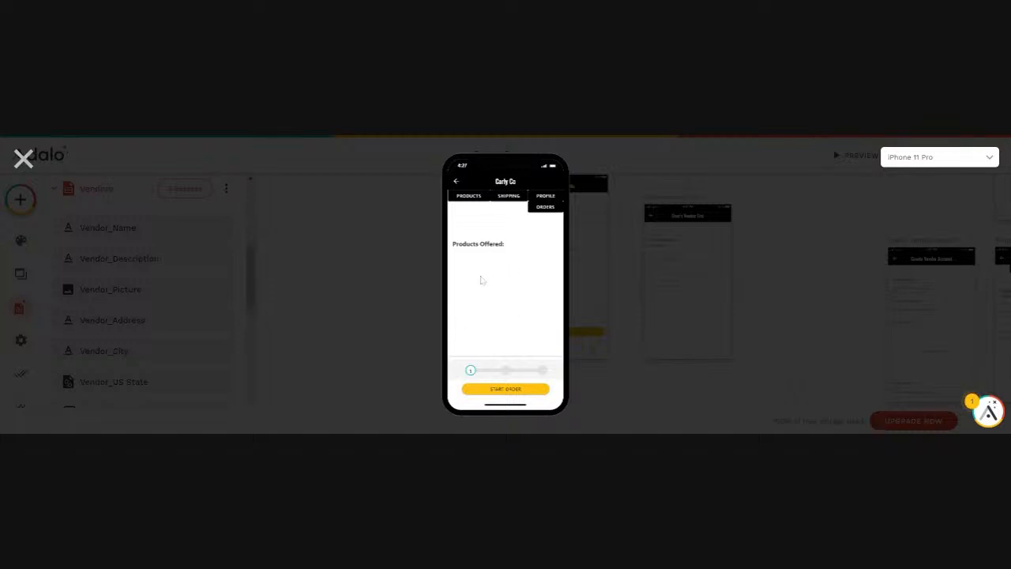
Add a chocolate product with a dollar price and tasty description for Carly Co, then return
left_click(467, 197)
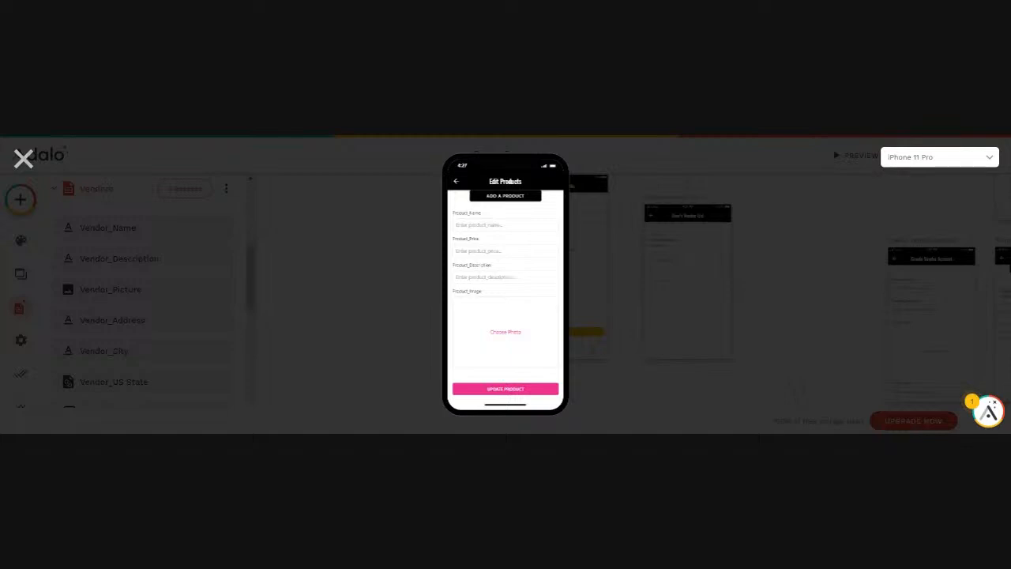
type("Cho")
key("Tab")
type("10")
key("BackSpace")
key("BackSpace")
type("$")
key("Tab")
type("Tast")
left_click(503, 398)
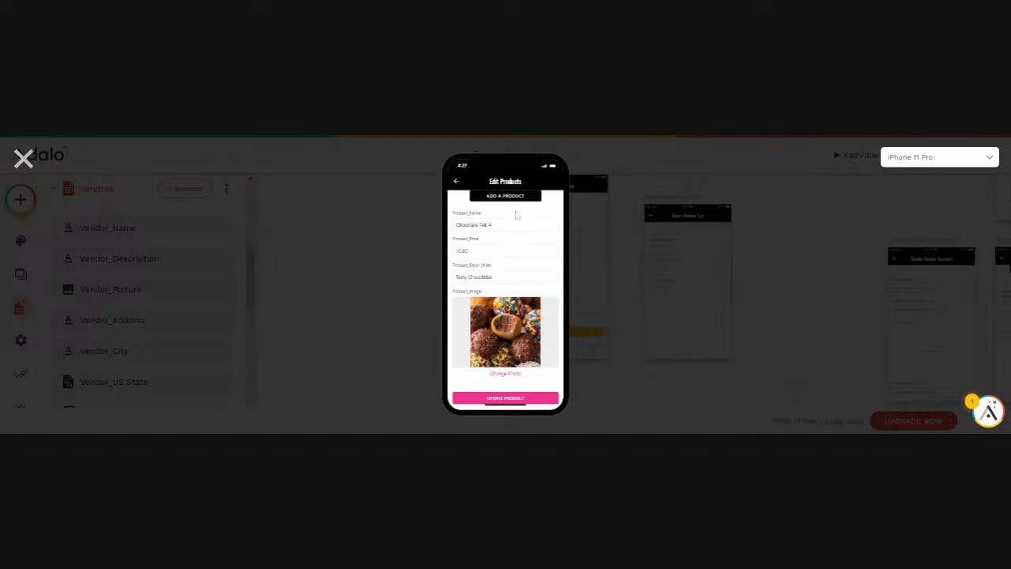
left_click(456, 184)
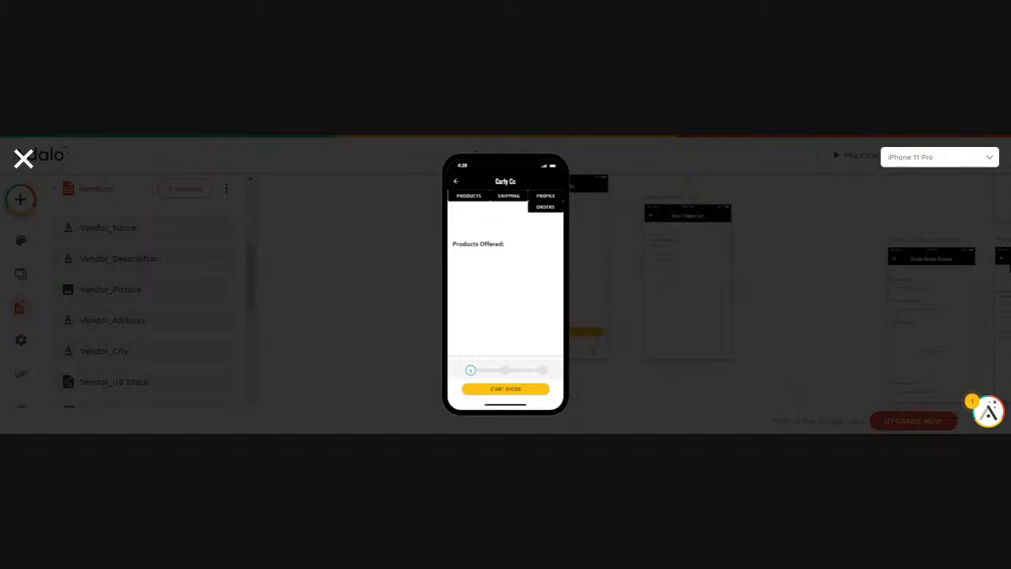
Create a Carly Co Local Delivery shipping option at a 4.95 rate
left_click(507, 197)
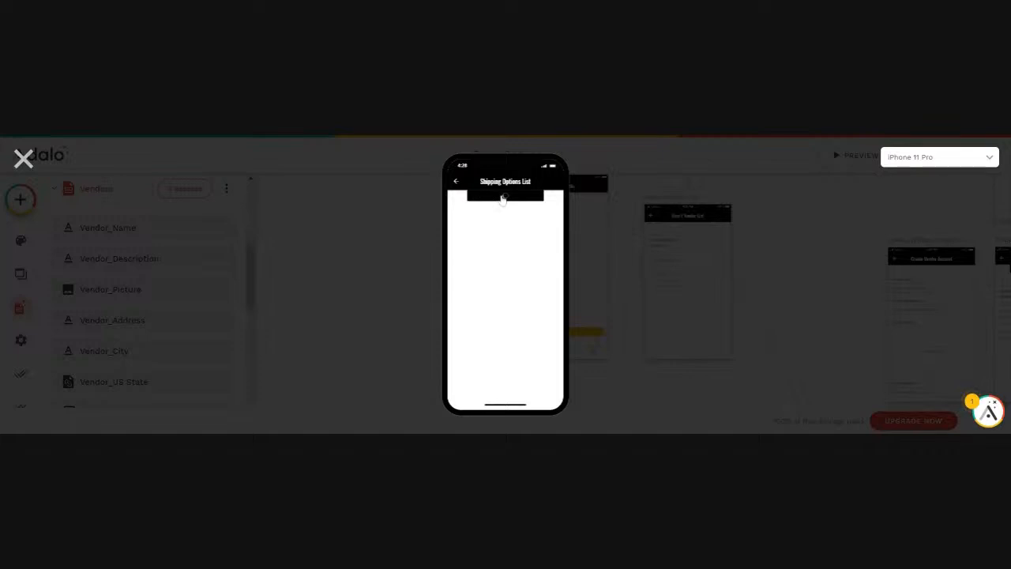
left_click(502, 197)
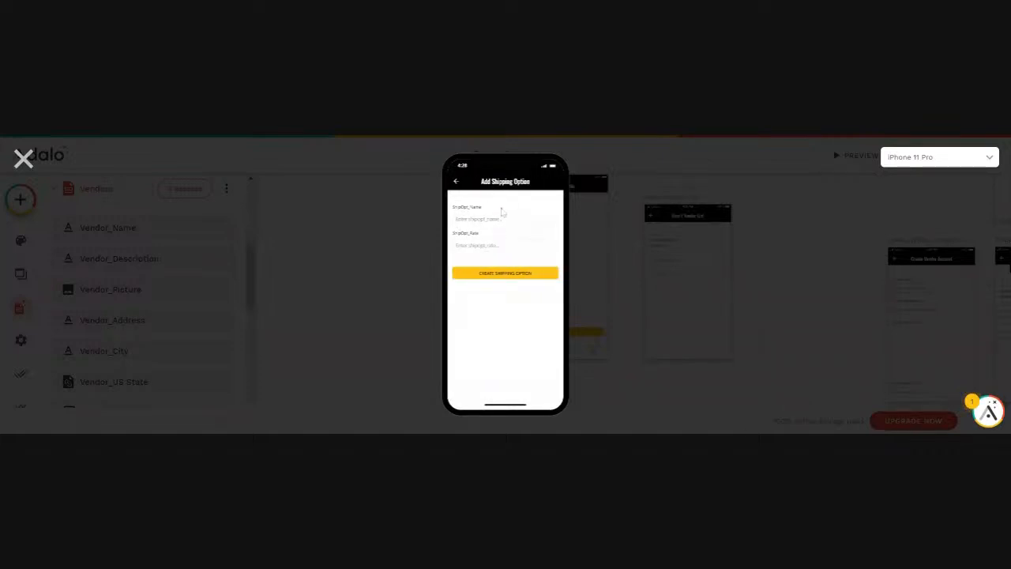
left_click(501, 219)
type("Ca")
type("rly")
type("4.95")
left_click(498, 276)
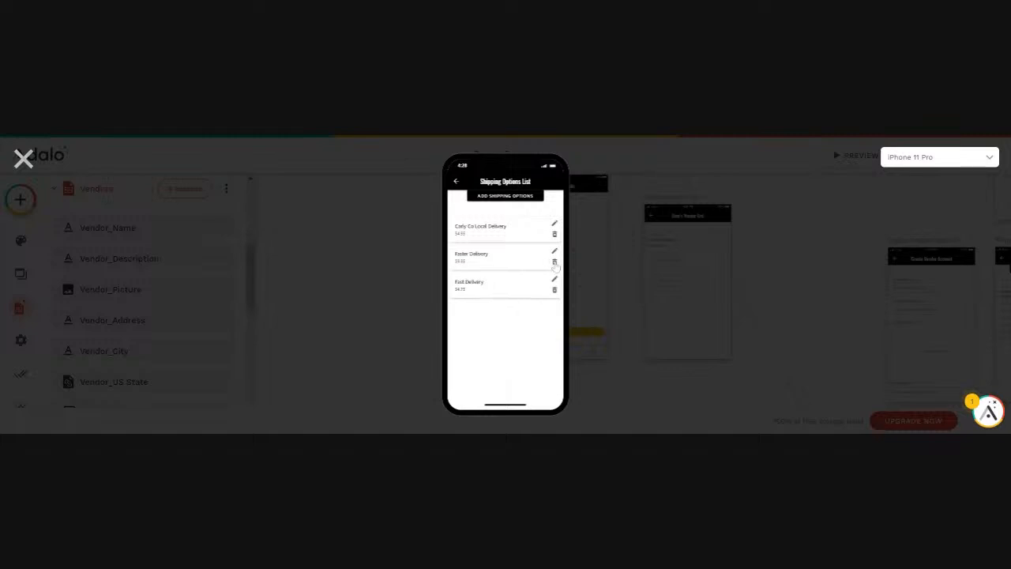
Delete the Faster Delivery and Fast Delivery options, return to the vendor page, and close the preview
left_click(554, 262)
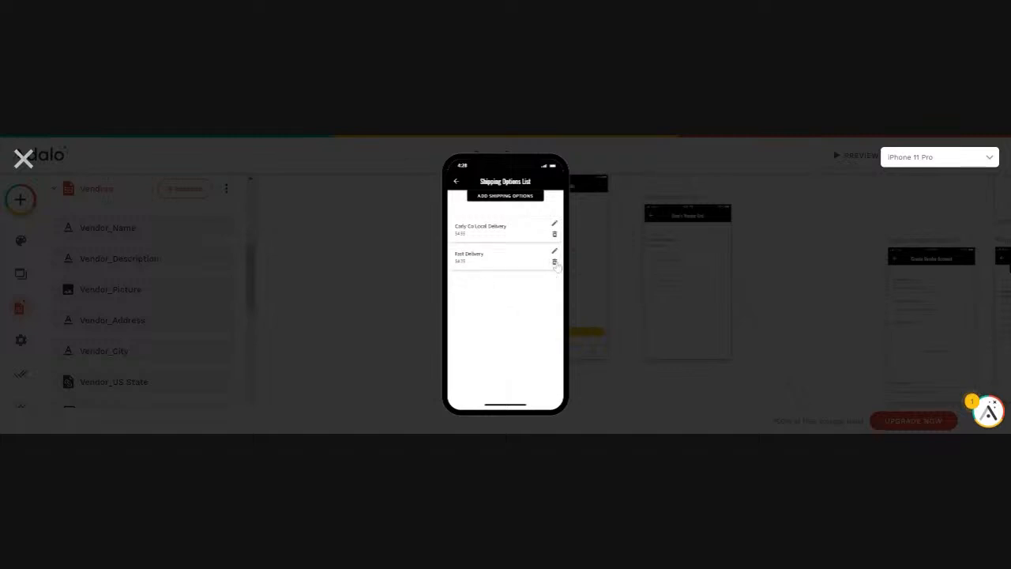
left_click(554, 262)
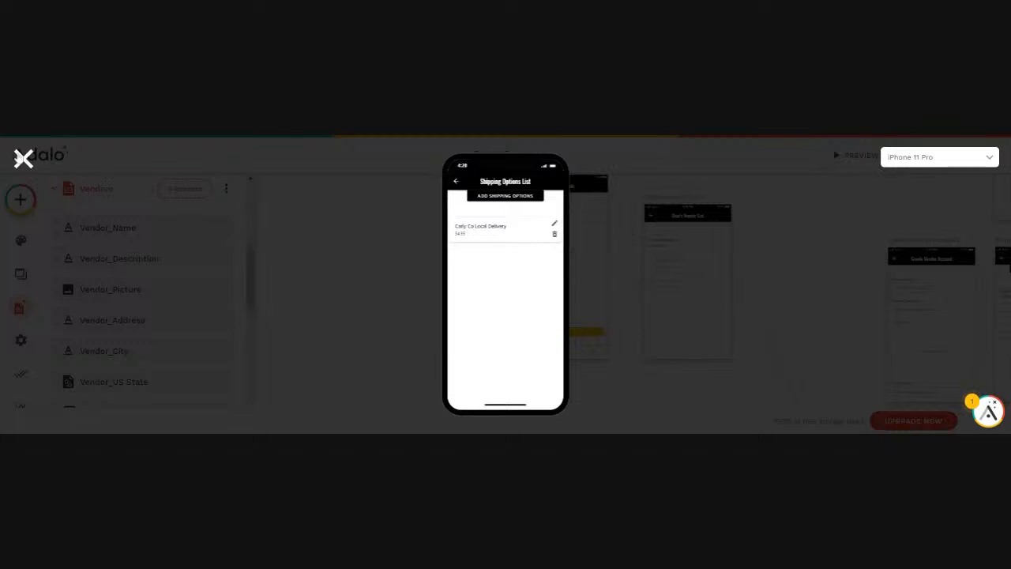
left_click(457, 183)
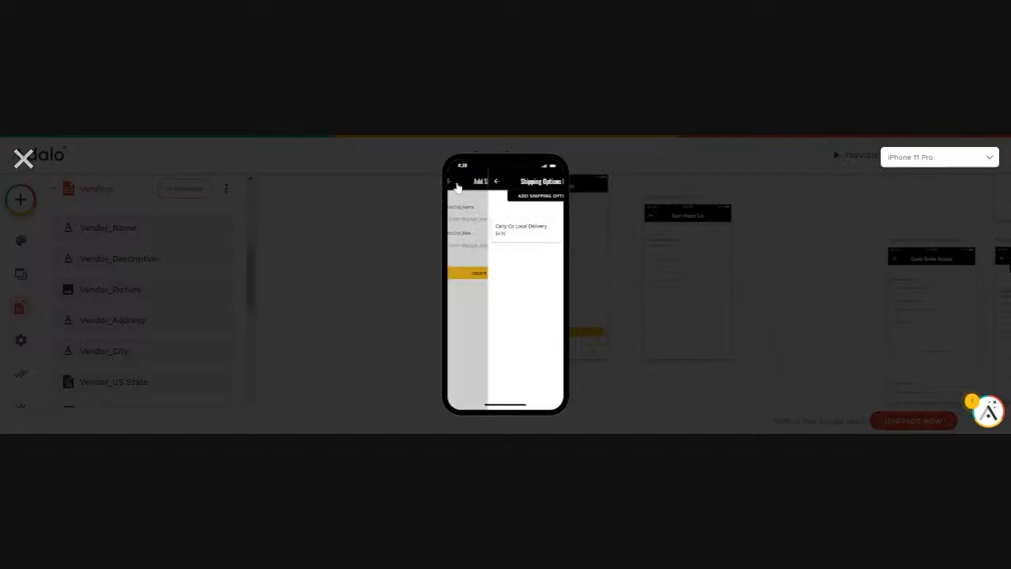
left_click(456, 184)
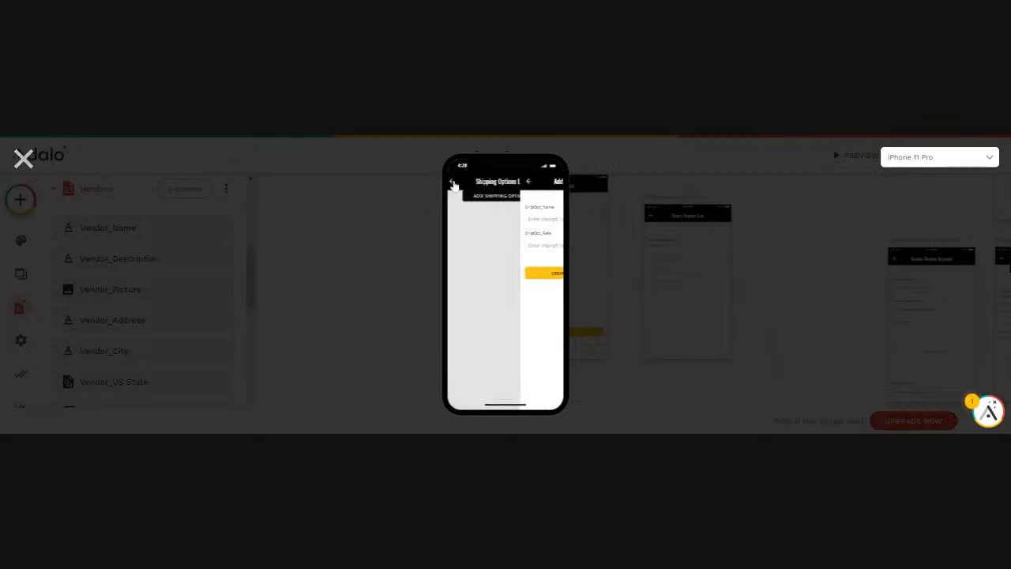
left_click(456, 184)
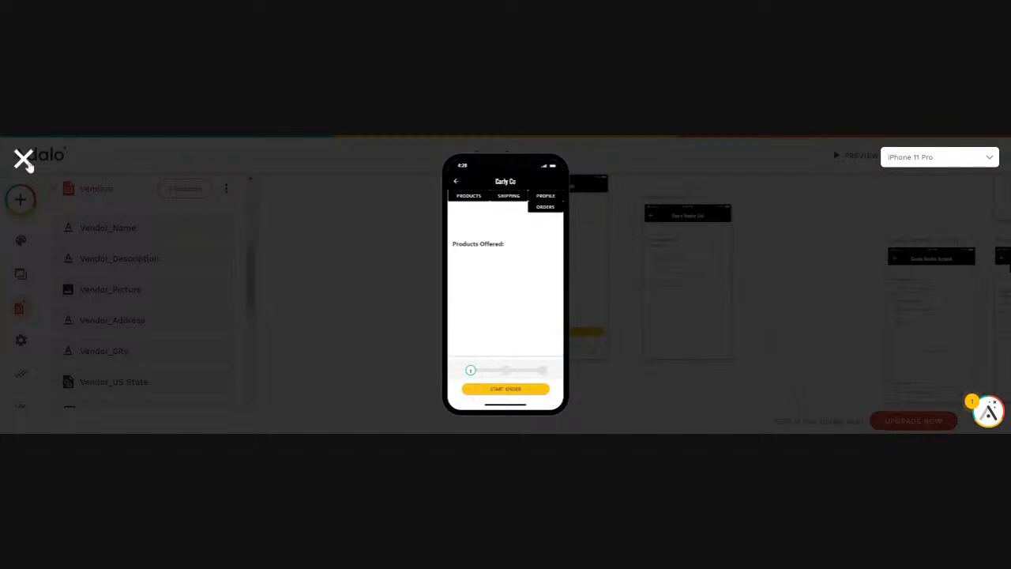
left_click(23, 161)
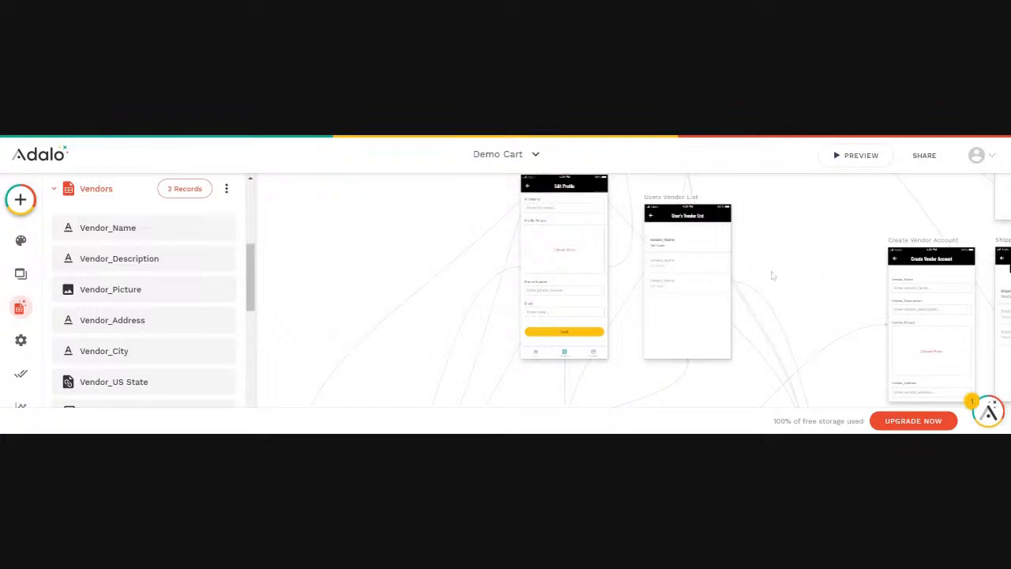